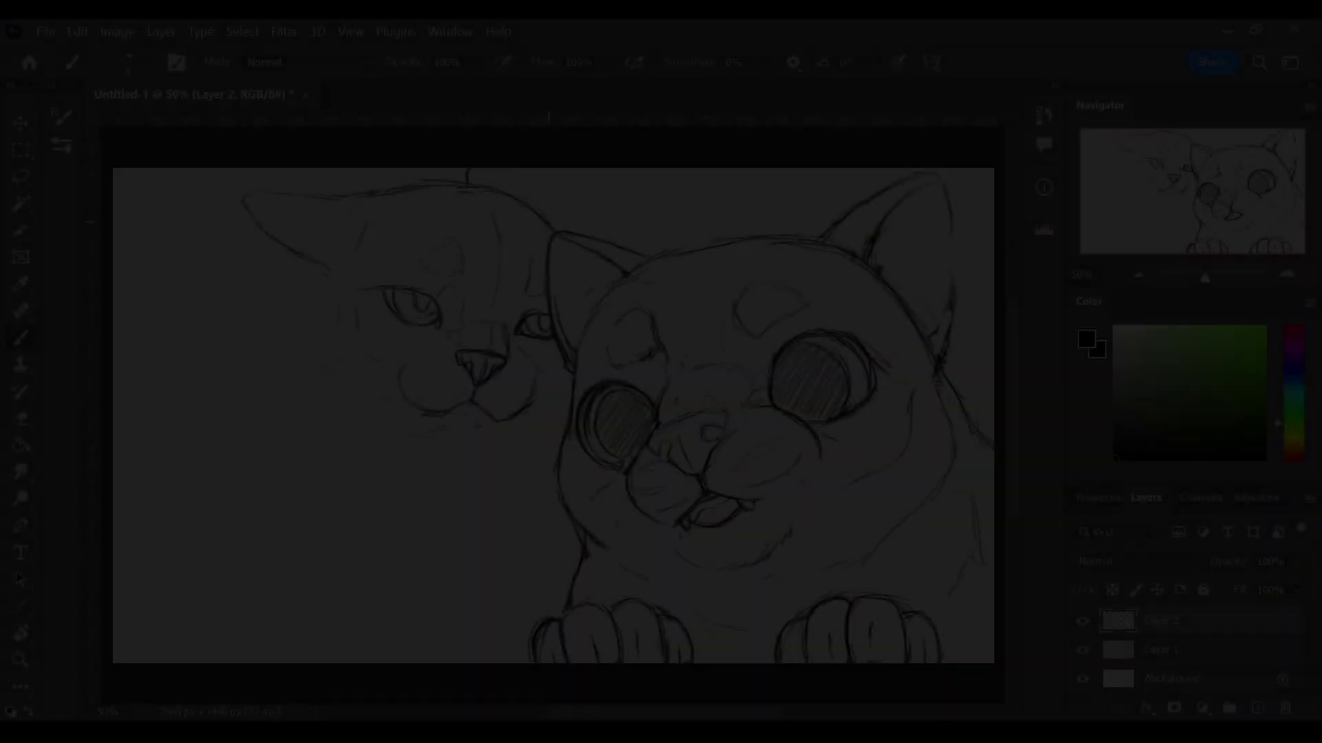
# - Sketch fur lines along the left cat's back and chest
pyautogui.press('b')
pyautogui.press('w')
pyautogui.press('e')
pyautogui.press('b')
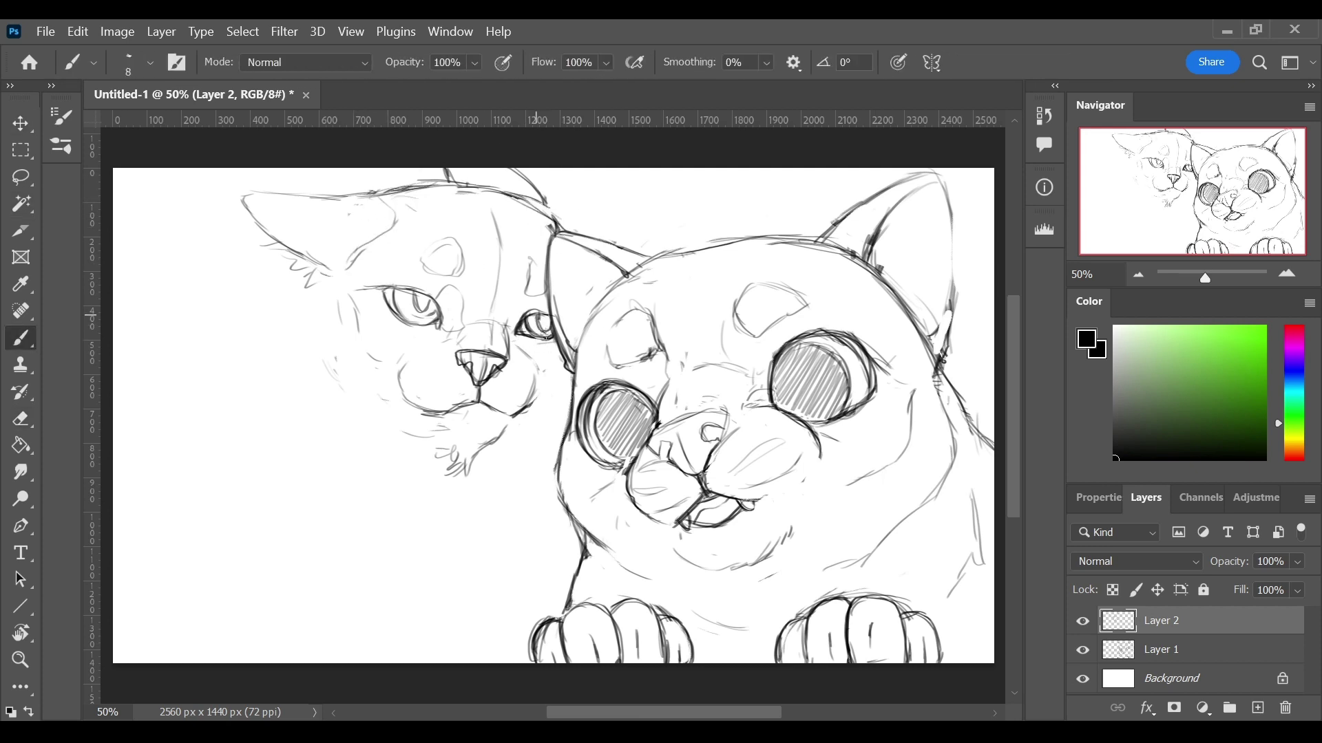
pyautogui.moveTo(261, 413)
pyautogui.mouseDown()
pyautogui.moveTo(114, 561)
pyautogui.moveTo(172, 489)
pyautogui.mouseUp()
pyautogui.moveTo(196, 541); pyautogui.dragTo(234, 605)
# - Erase the pupils from both eyes and the stray lines on the left cat's head
pyautogui.moveTo(411, 301); pyautogui.dragTo(430, 313)
pyautogui.moveTo(530, 320); pyautogui.dragTo(547, 331)
pyautogui.press('b')
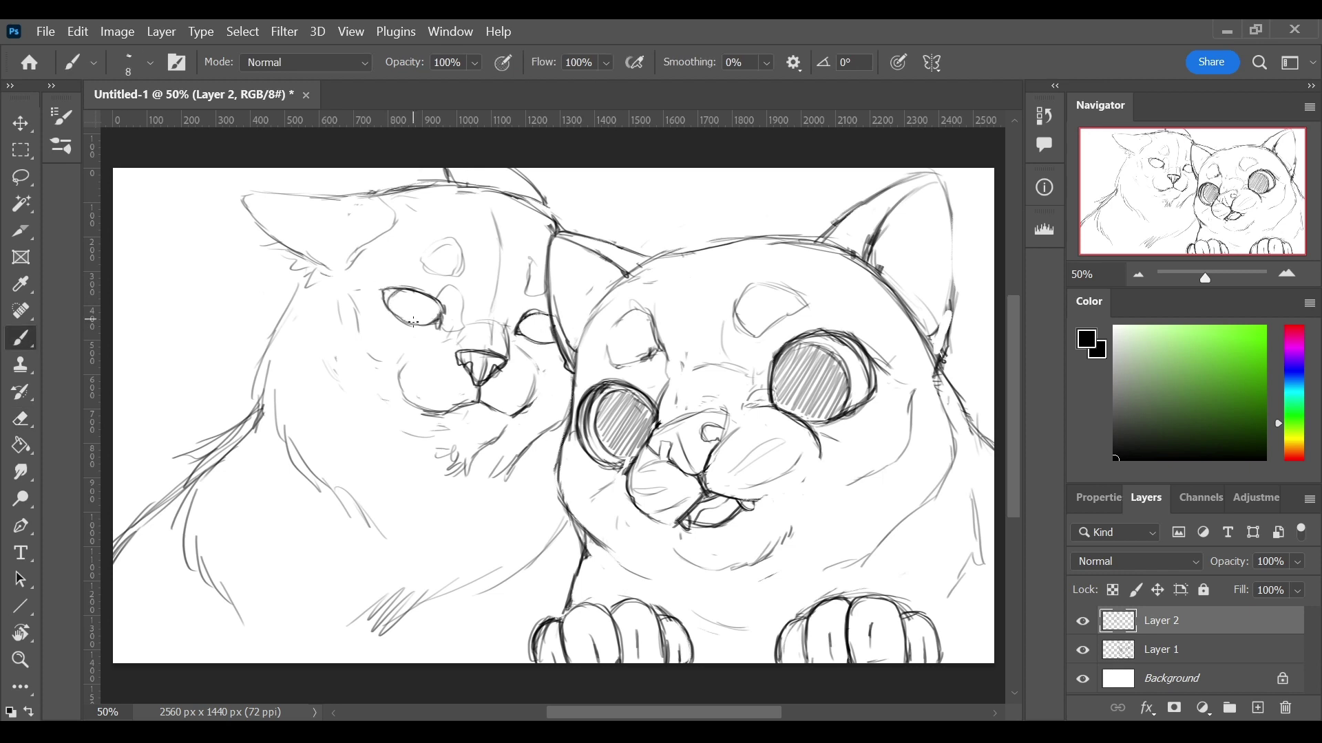
pyautogui.press('e')
pyautogui.moveTo(496, 180); pyautogui.dragTo(551, 219)
pyautogui.moveTo(598, 276); pyautogui.dragTo(587, 258)
pyautogui.press('b')
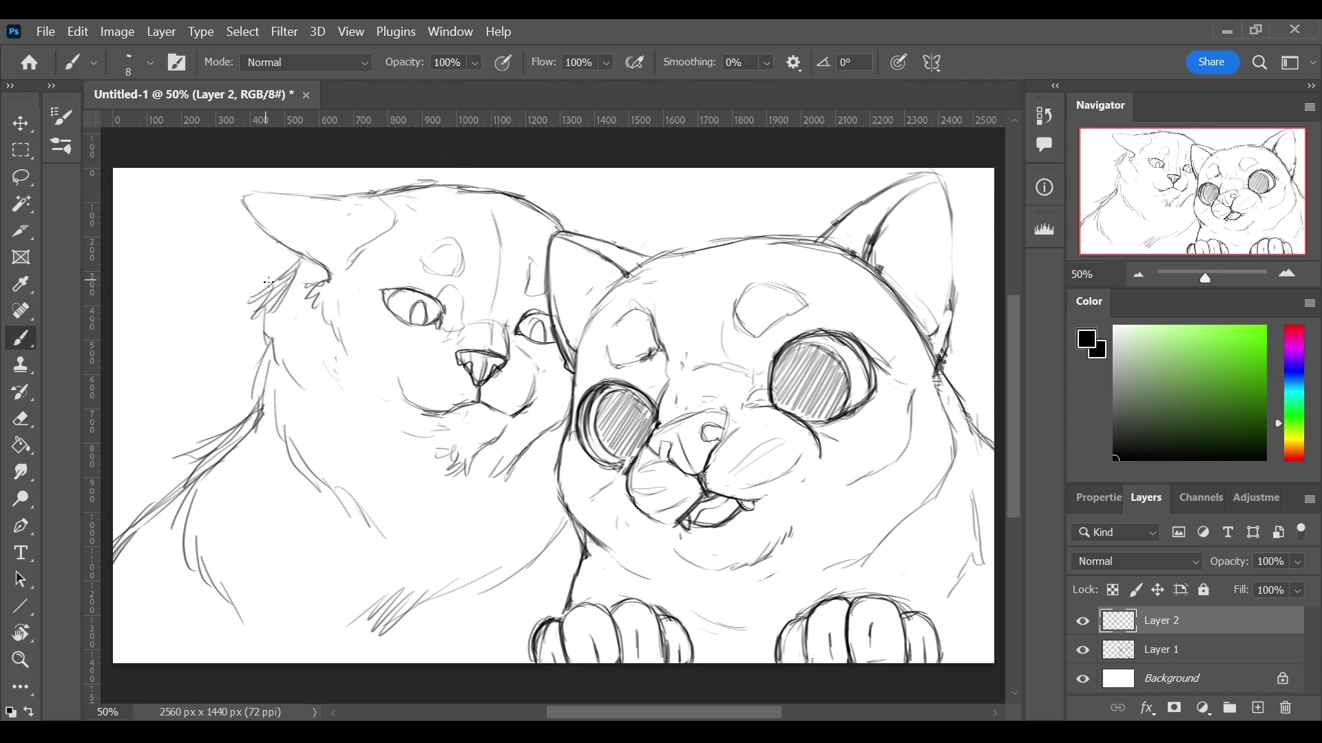
# - Lasso the old chest lines and redraw the left cat's lower chest
pyautogui.press('e')
pyautogui.press('l')
pyautogui.moveTo(262, 284); pyautogui.dragTo(307, 409)
pyautogui.hotkey('ctrl', 'd')
pyautogui.press('b')
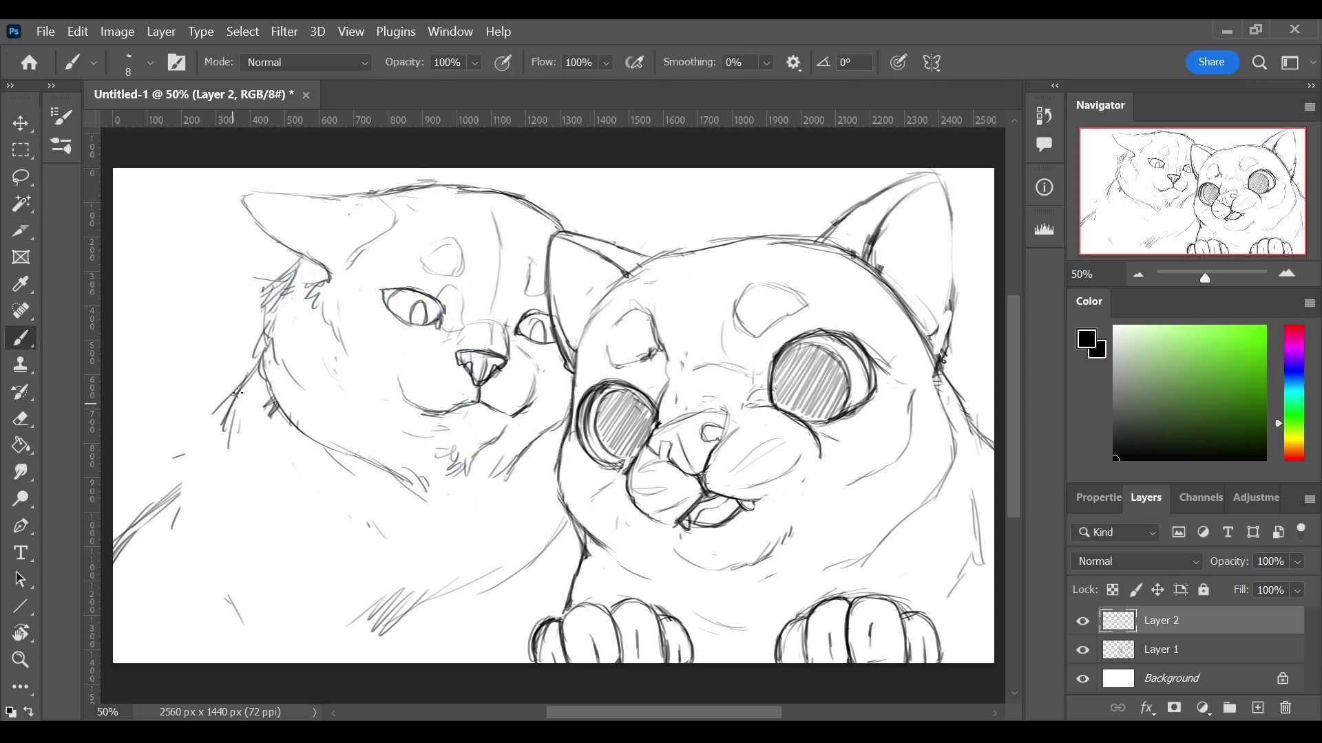
pyautogui.moveTo(413, 637); pyautogui.dragTo(524, 560)
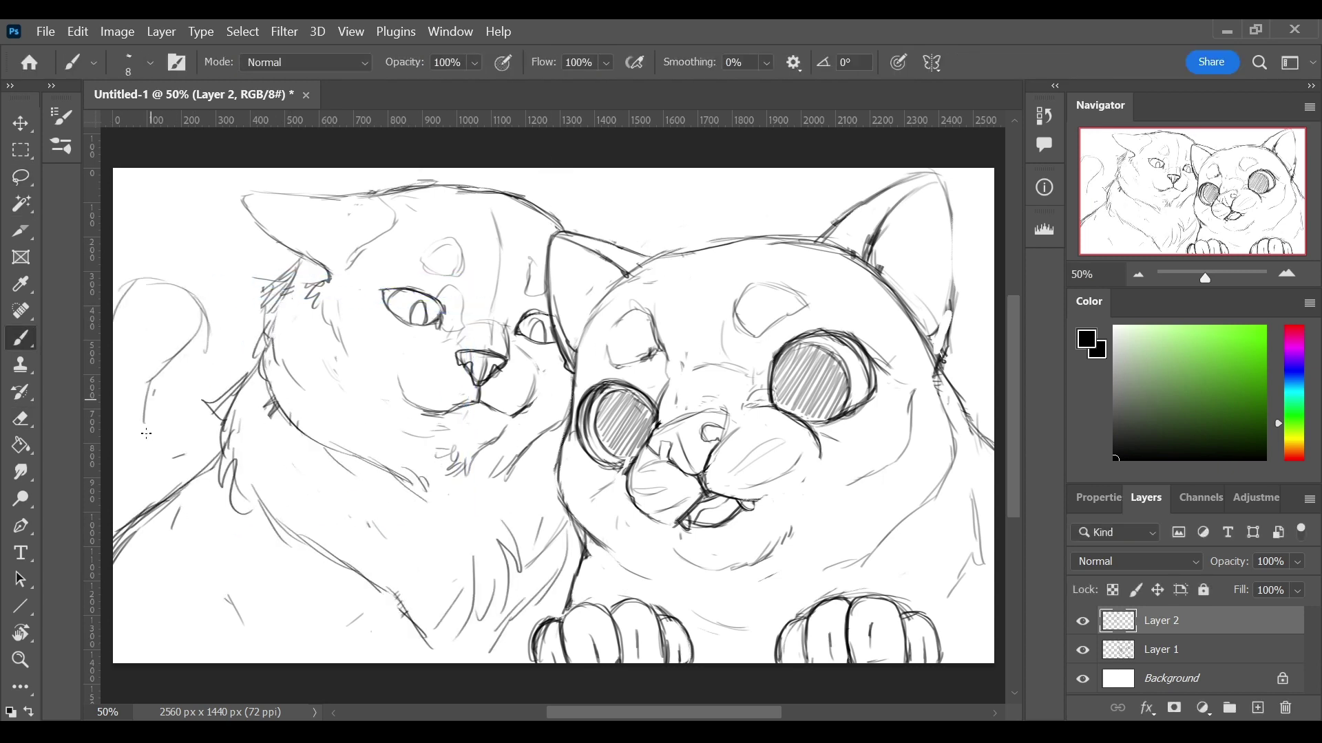
# - Lasso the left cat's ear and move it up and to the left with Free Transform
pyautogui.press('l')
pyautogui.moveTo(323, 180); pyautogui.dragTo(320, 185)
pyautogui.hotkey('ctrl', 't')
pyautogui.moveTo(310, 262); pyautogui.dragTo(285, 251)
pyautogui.press('Return')
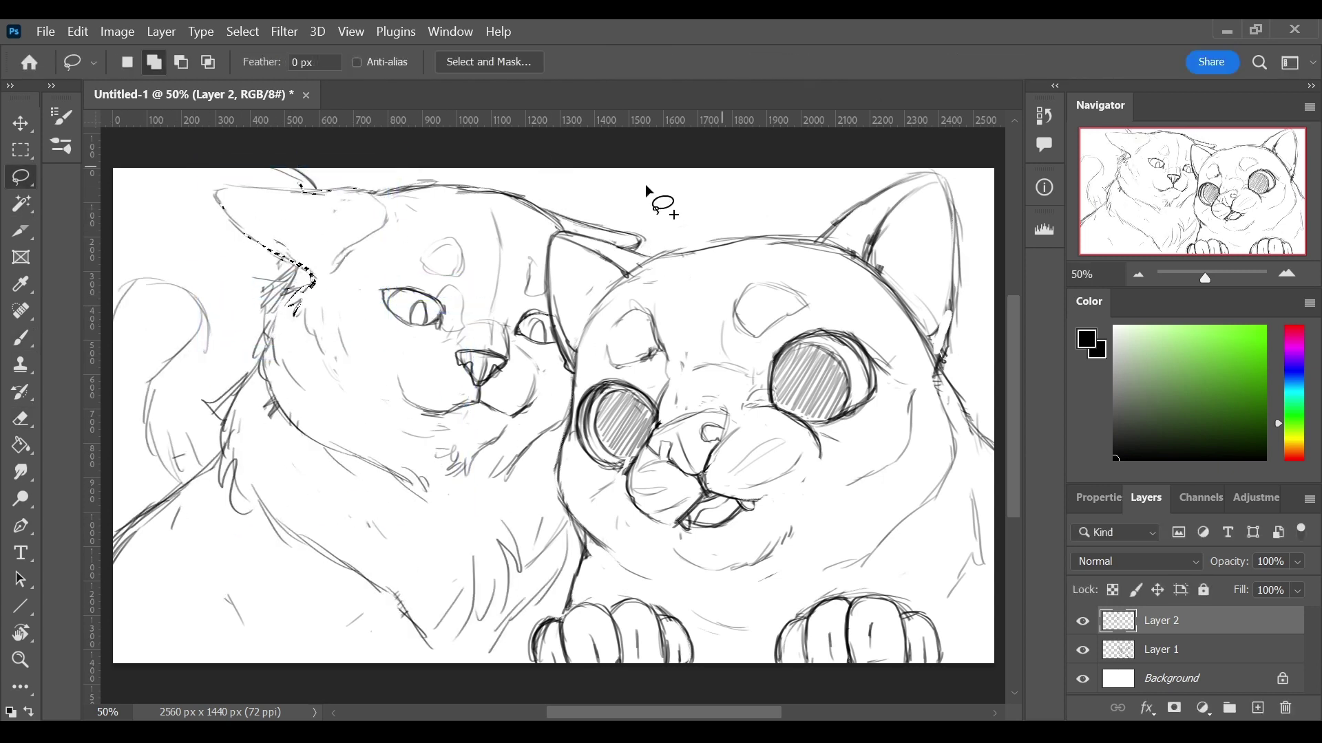
# - Undo the ear move, then lasso the left cat's face features and shift them slightly
pyautogui.press('b')
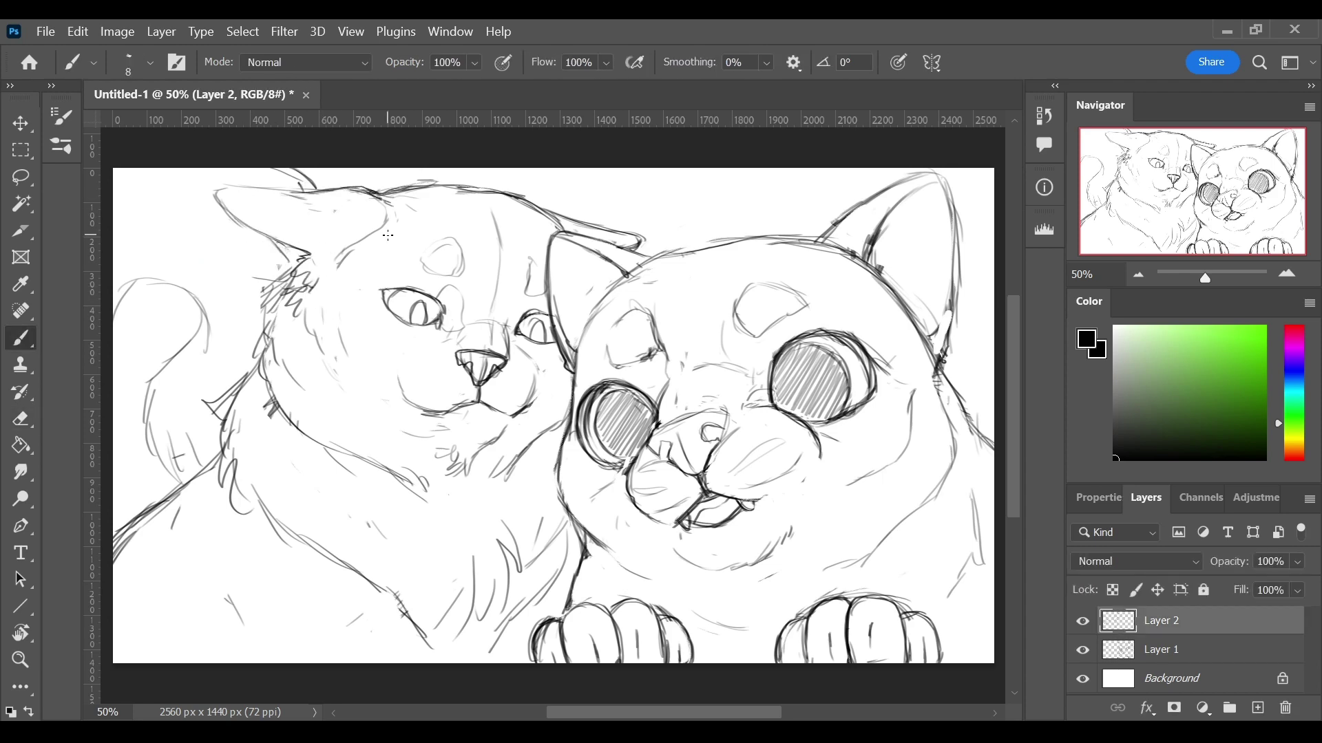
pyautogui.press('l')
pyautogui.hotkey('ctrl', 'z')
pyautogui.press('b')
pyautogui.press('l')
pyautogui.moveTo(451, 224); pyautogui.dragTo(559, 421)
pyautogui.hotkey('ctrl', 't')
pyautogui.moveTo(560, 271); pyautogui.dragTo(549, 281)
pyautogui.click(1023, 59)
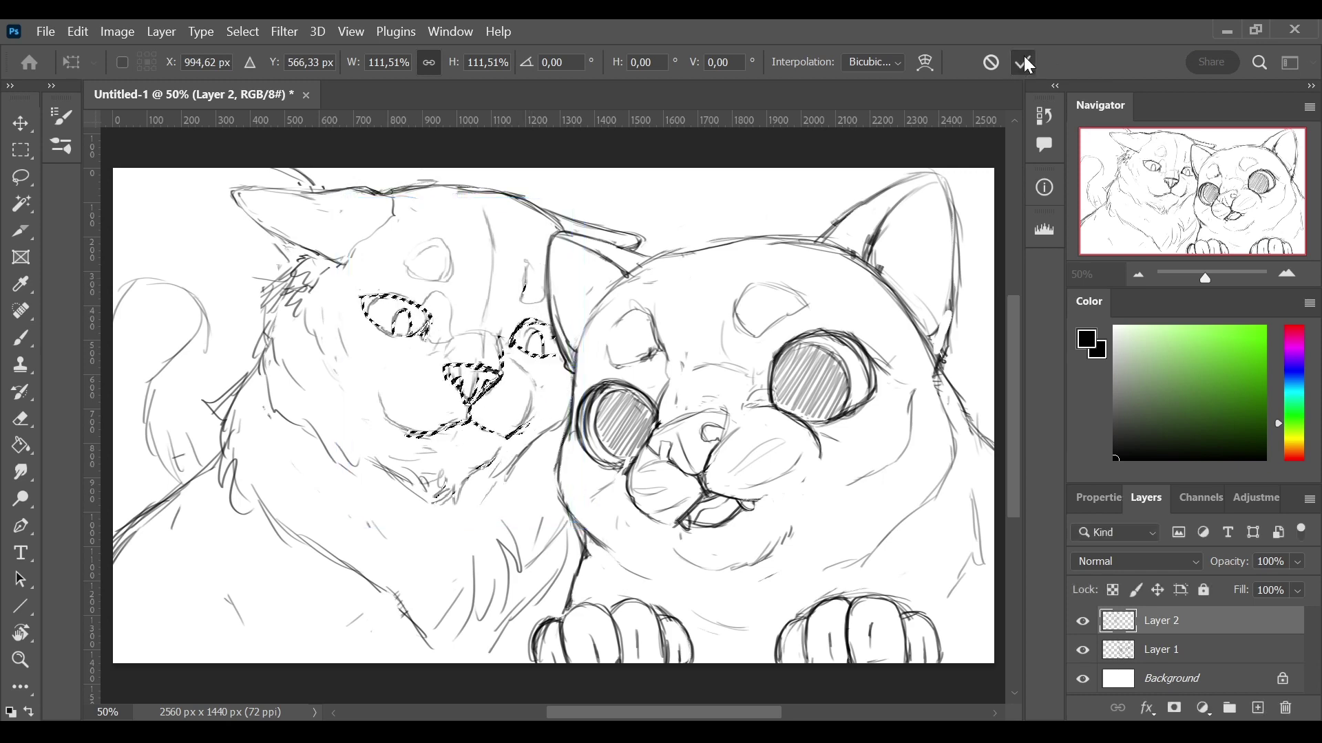
pyautogui.hotkey('ctrl', 'd')
pyautogui.press('b')
# - Erase the left cat's lower mouth and chin, then undo it
pyautogui.press('e')
pyautogui.press('b')
pyautogui.press('e')
pyautogui.moveTo(413, 482)
pyautogui.mouseDown()
pyautogui.moveTo(481, 499)
pyautogui.moveTo(505, 454)
pyautogui.mouseUp()
pyautogui.press('b')
pyautogui.press('e')
pyautogui.hotkey('ctrl', 'z')
pyautogui.press('b')
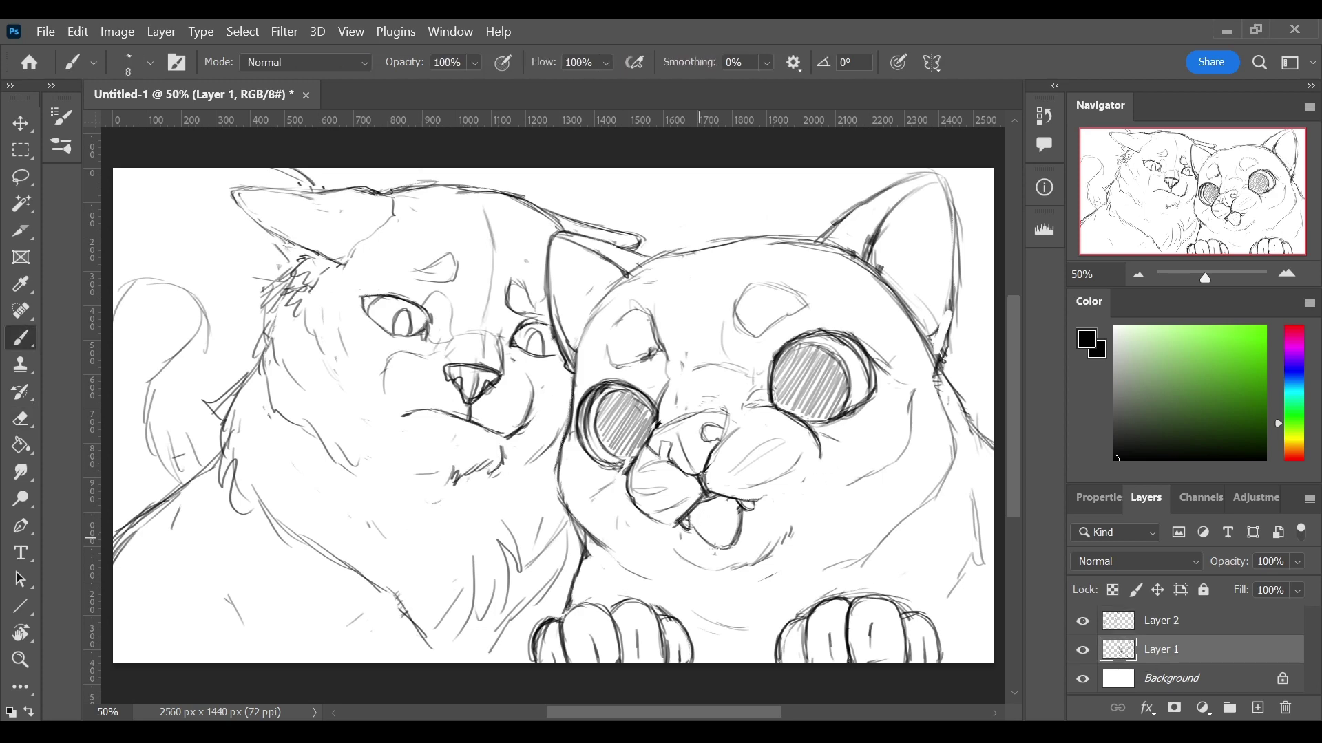
# - Mirror the canvas view to check the drawing, flip it back, and switch to the layer above
pyautogui.hotkey('ctrl', 'shift', 'h')
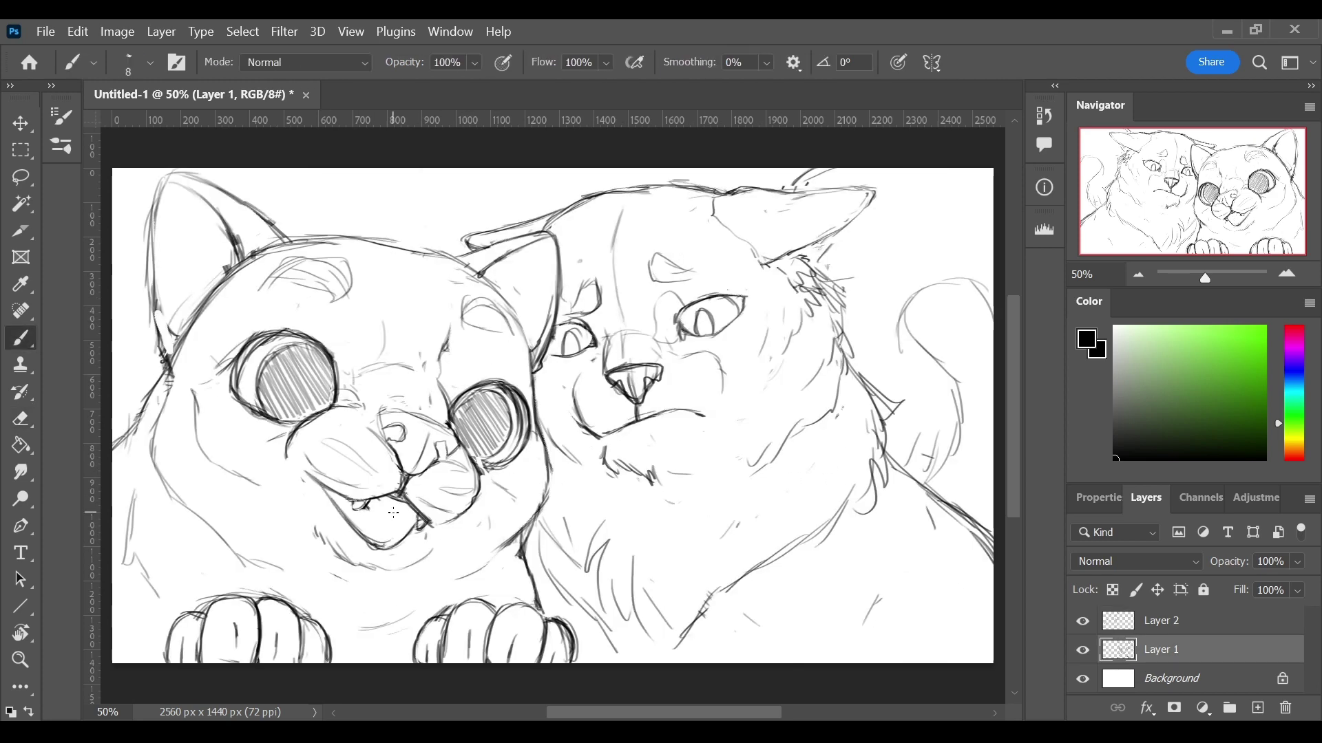
pyautogui.press('e')
pyautogui.press('b')
pyautogui.hotkey('ctrl', 'shift', 'h')
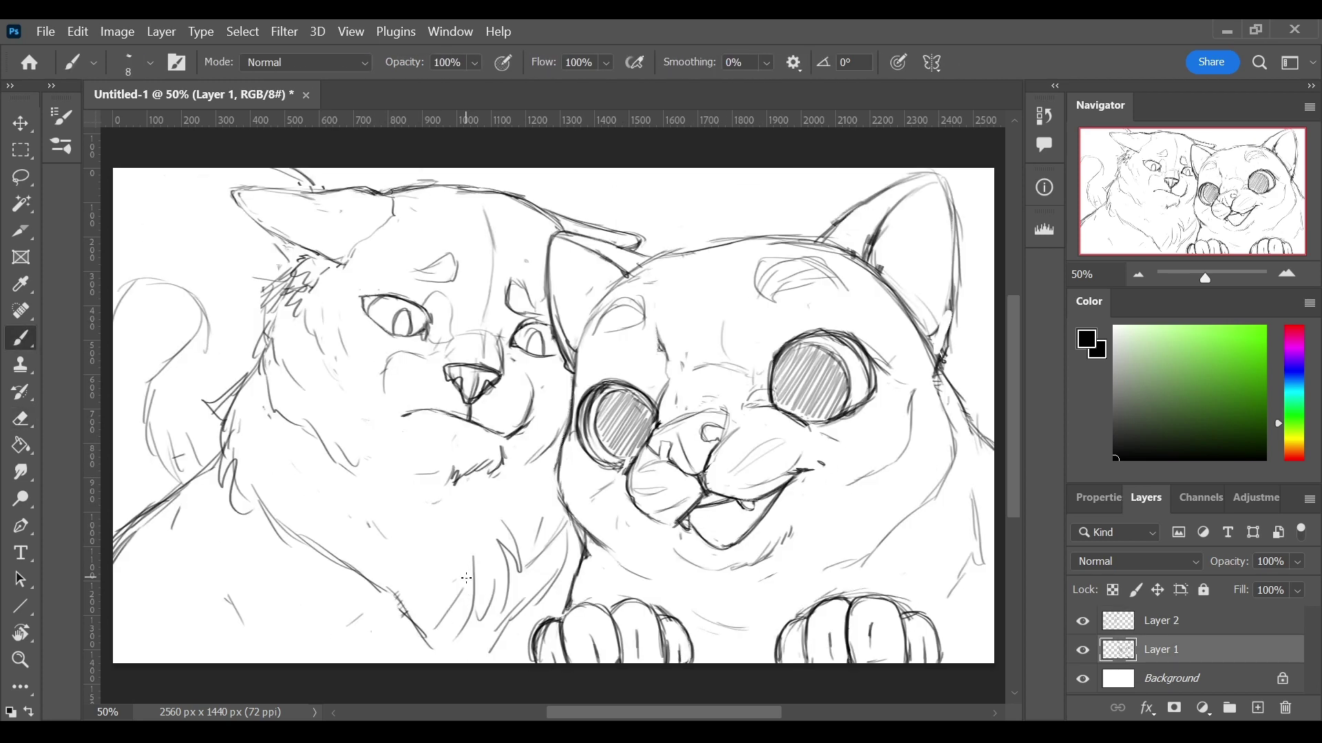
pyautogui.hotkey('alt', ']')
# - Rotate and move the left cat's head to the left, then darken the mouth and jaw lines
pyautogui.press('l')
pyautogui.moveTo(262, 146); pyautogui.dragTo(268, 159)
pyautogui.hotkey('ctrl', 't')
pyautogui.moveTo(629, 212); pyautogui.dragTo(535, 386)
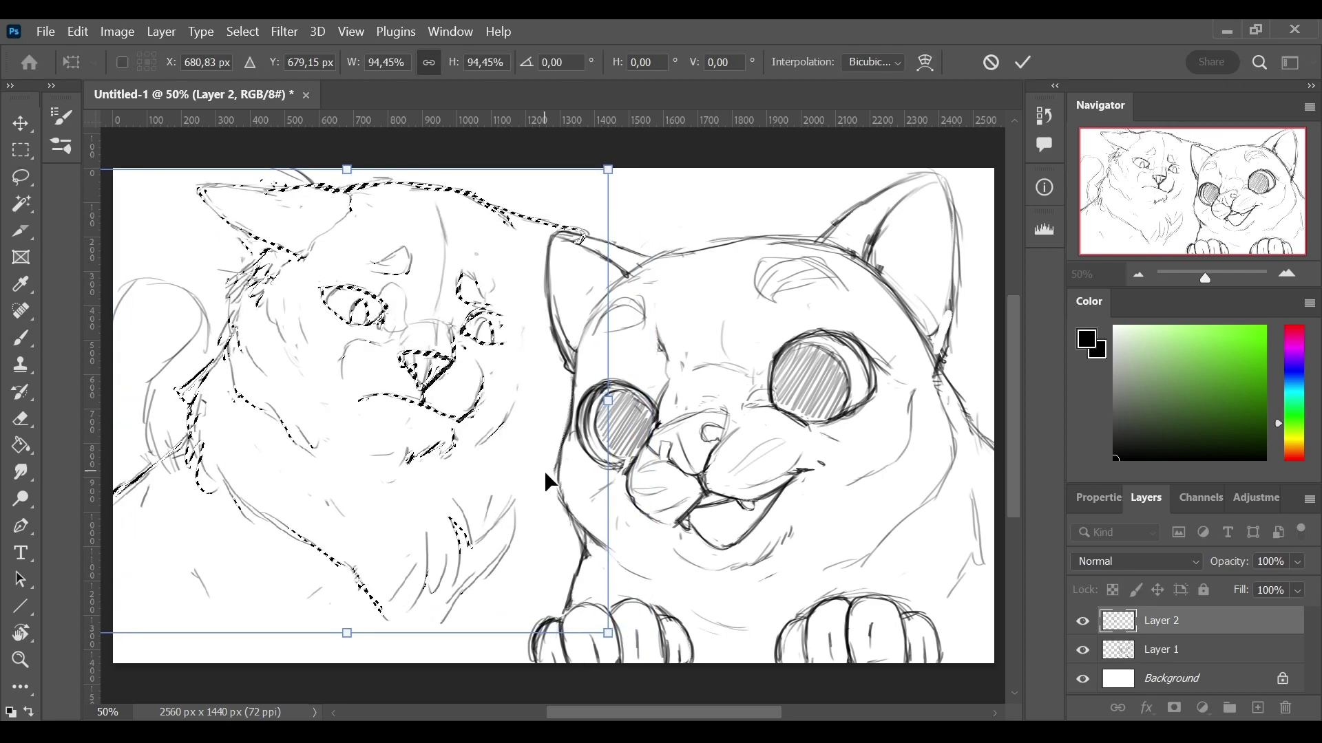
pyautogui.press('Return')
pyautogui.hotkey('ctrl', 'd')
pyautogui.press('b')
pyautogui.moveTo(468, 417); pyautogui.dragTo(485, 389)
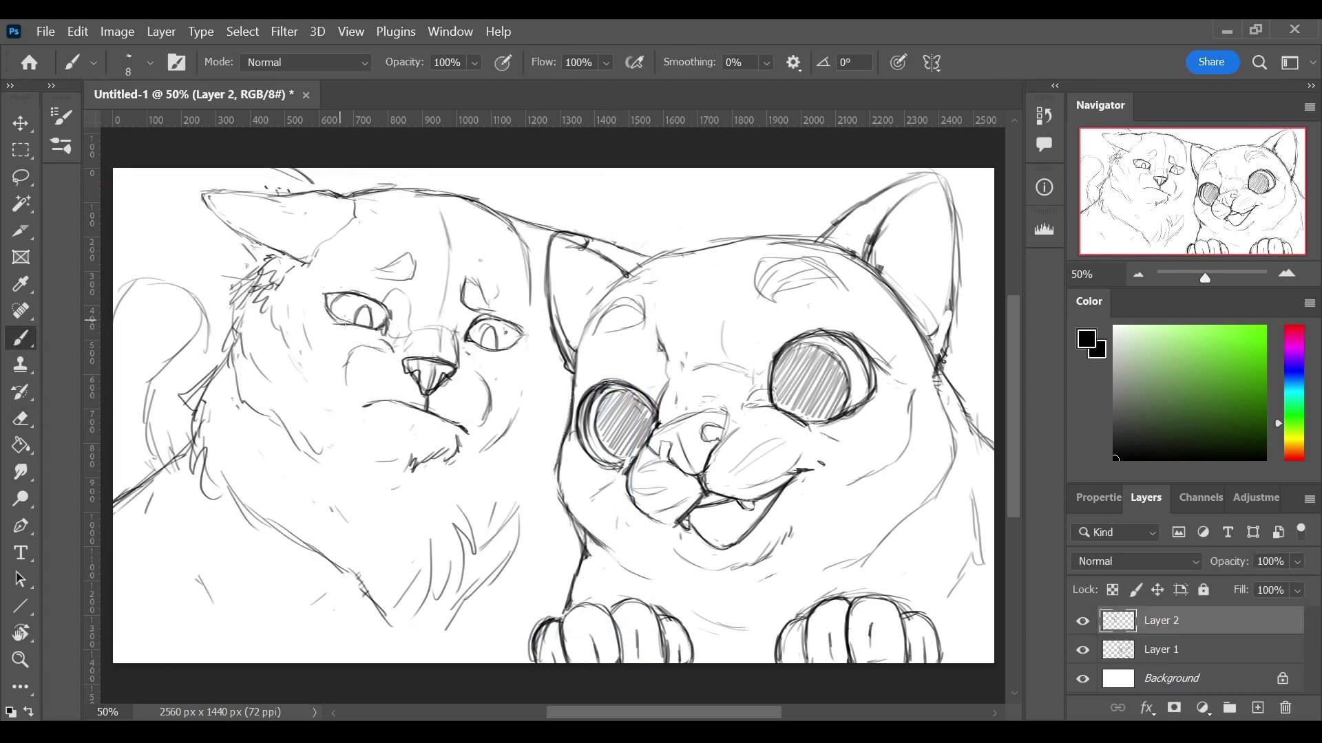
# - Nudge the left cat's facial features up and left, then stroke along the head outline
pyautogui.press('l')
pyautogui.moveTo(323, 262); pyautogui.dragTo(327, 269)
pyautogui.hotkey('ctrl', 't')
pyautogui.moveTo(413, 358); pyautogui.dragTo(403, 351)
pyautogui.press('Return')
pyautogui.hotkey('ctrl', 'd')
pyautogui.press('b')
pyautogui.moveTo(530, 303); pyautogui.dragTo(511, 206)
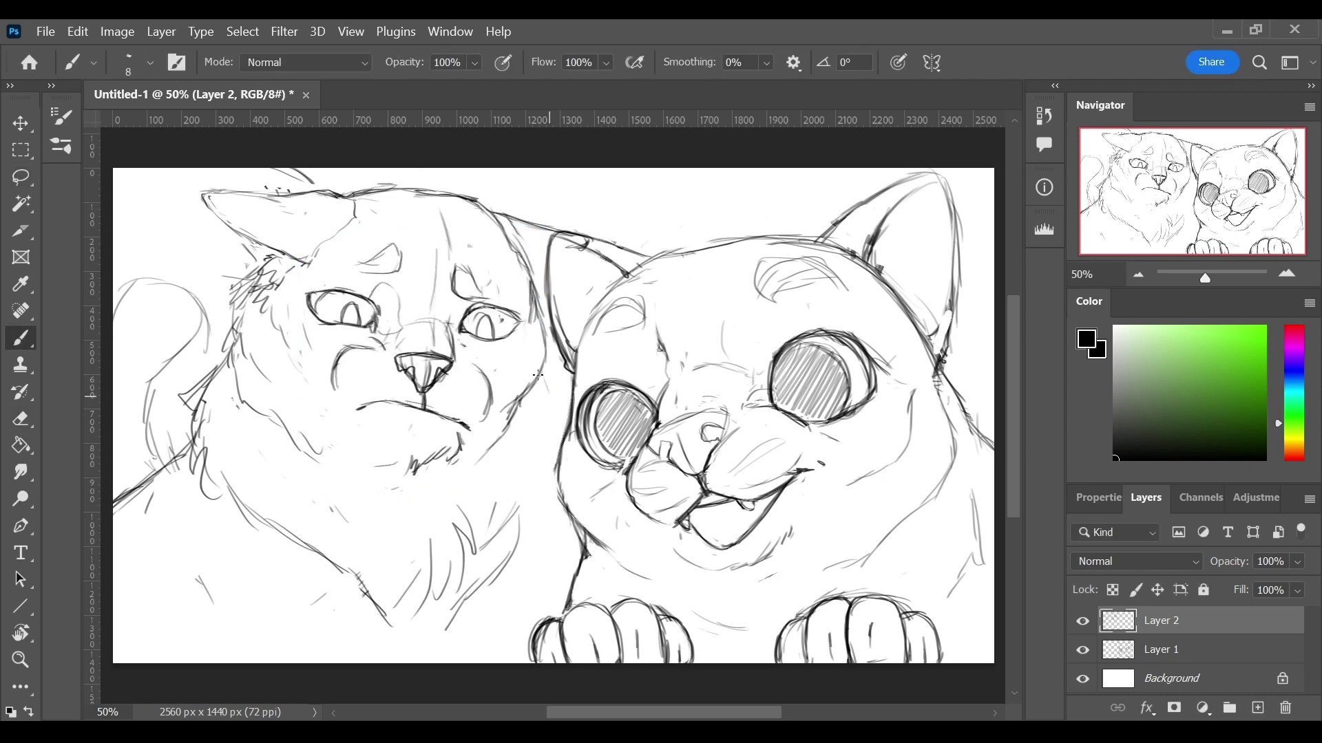
# - Redraw the head outline and fur, add a chin line, and merge the sketch layers
pyautogui.press('e')
pyautogui.moveTo(262, 272); pyautogui.dragTo(206, 378)
pyautogui.press('b')
pyautogui.moveTo(547, 399)
pyautogui.mouseDown()
pyautogui.moveTo(556, 598)
pyautogui.moveTo(413, 667)
pyautogui.mouseUp()
pyautogui.moveTo(148, 481); pyautogui.dragTo(116, 533)
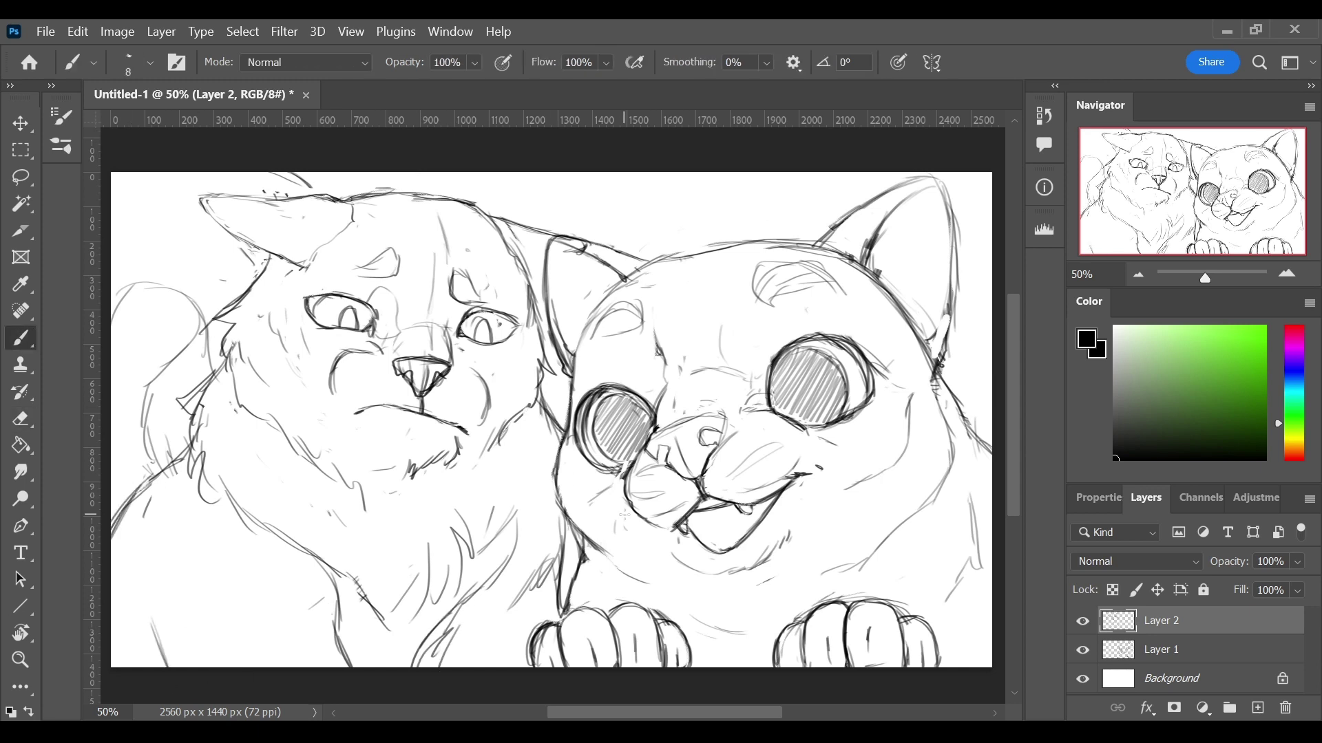
pyautogui.hotkey('ctrl', 'z')
pyautogui.moveTo(372, 440); pyautogui.dragTo(436, 455)
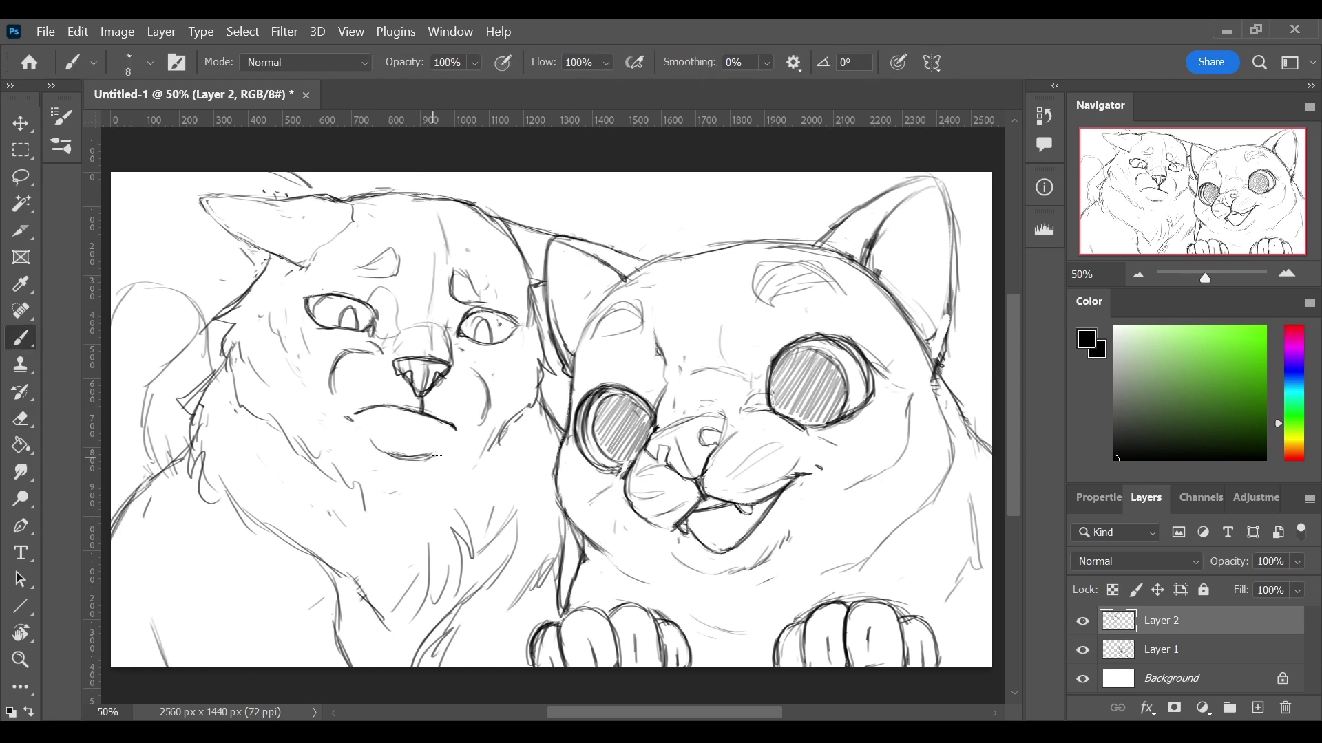
pyautogui.hotkey('ctrl', 'e')
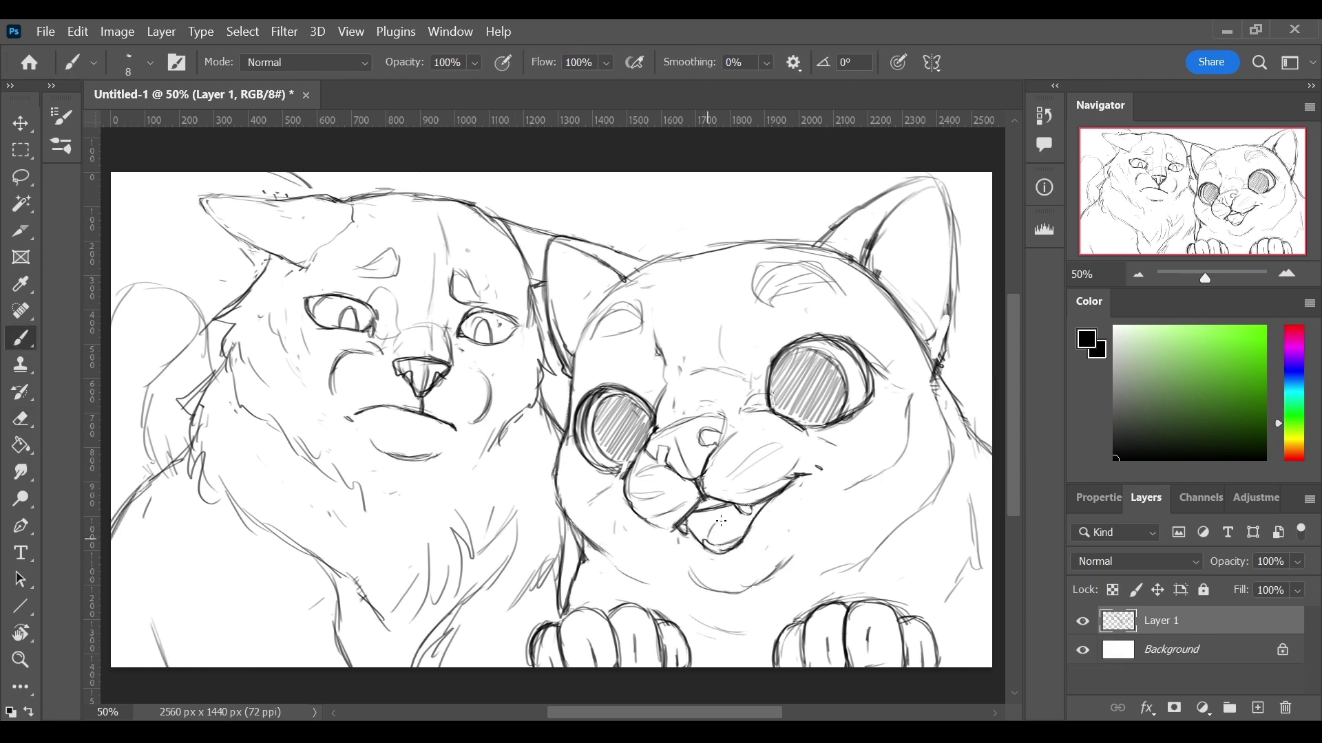
# - Erase strokes on the left cat's cheek and redraw tidy fur on its side
pyautogui.press('e')
pyautogui.moveTo(541, 289)
pyautogui.mouseDown()
pyautogui.moveTo(550, 420)
pyautogui.moveTo(368, 499)
pyautogui.mouseUp()
pyautogui.press('b')
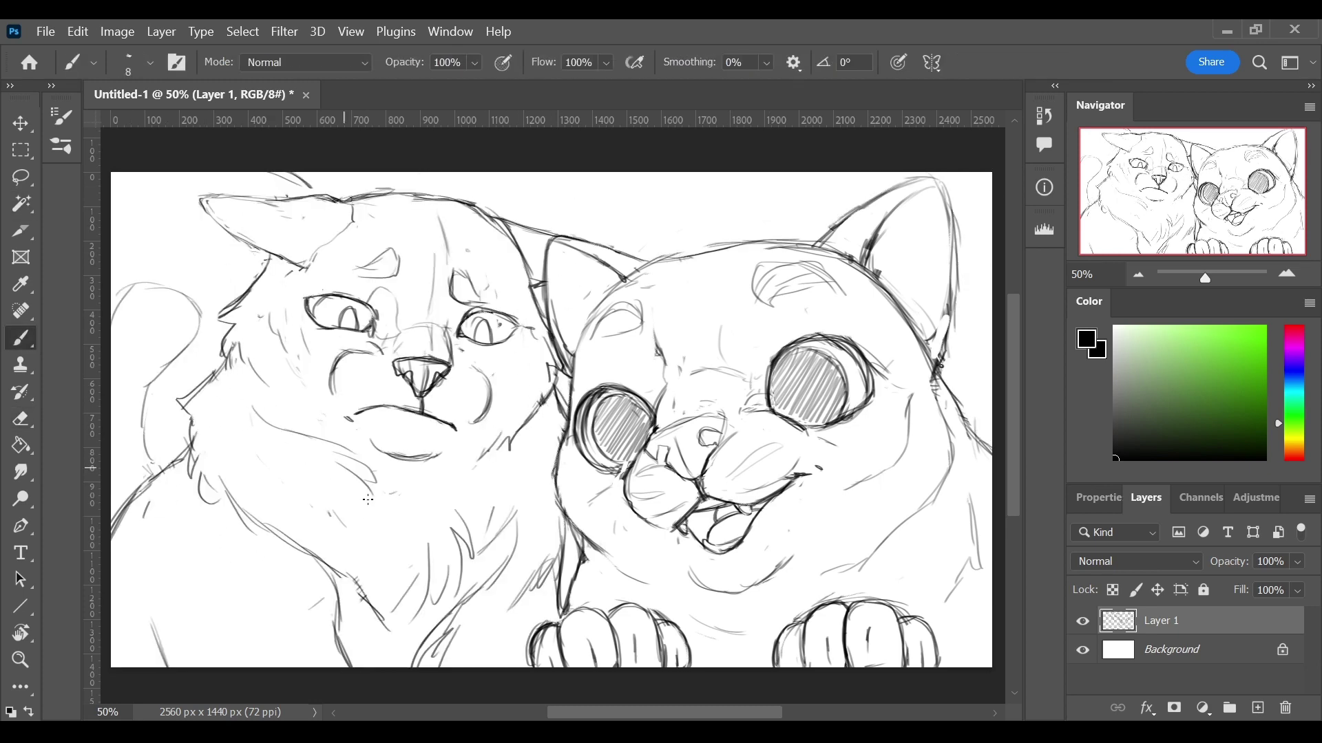
pyautogui.moveTo(210, 375); pyautogui.dragTo(172, 406)
pyautogui.press('e')
pyautogui.press('b')
pyautogui.moveTo(141, 468); pyautogui.dragTo(146, 390)
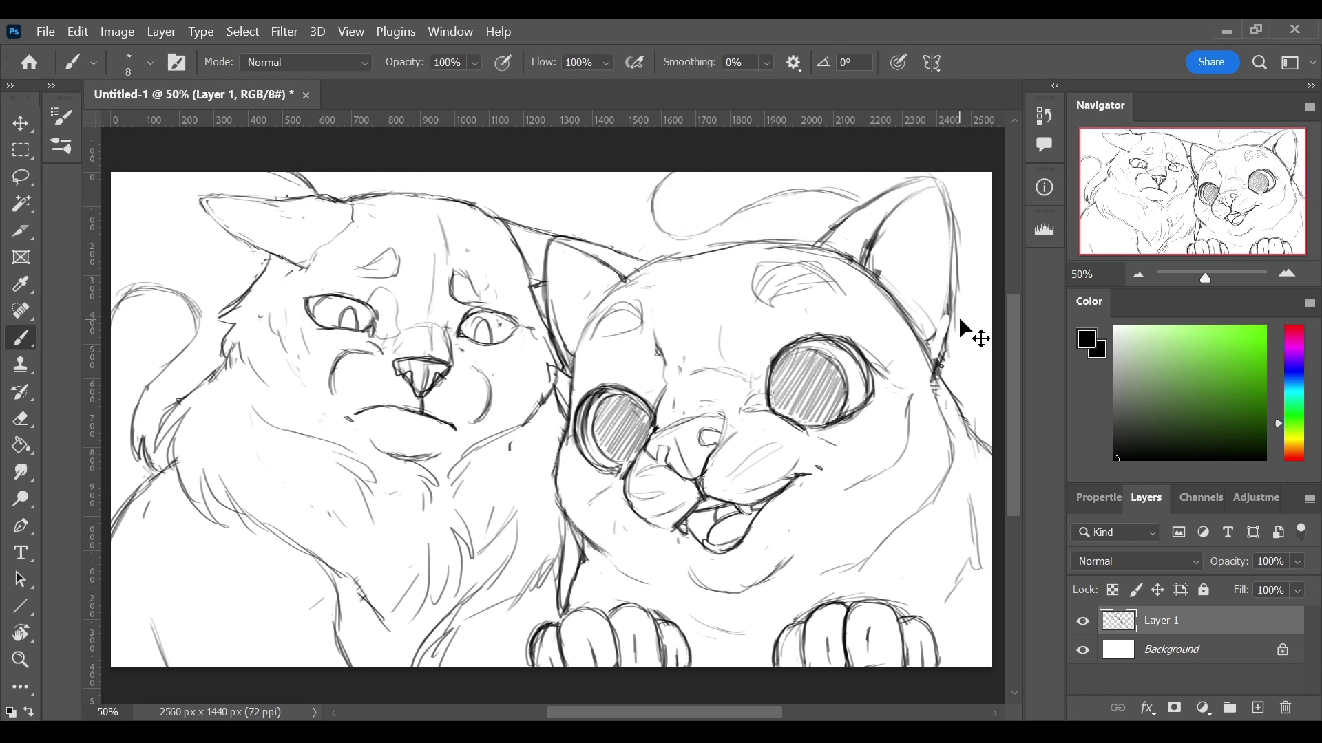
# - Select the right cat's nose and rotate it about 10°
pyautogui.hotkey('ctrl', 't')
pyautogui.moveTo(753, 443); pyautogui.dragTo(699, 443)
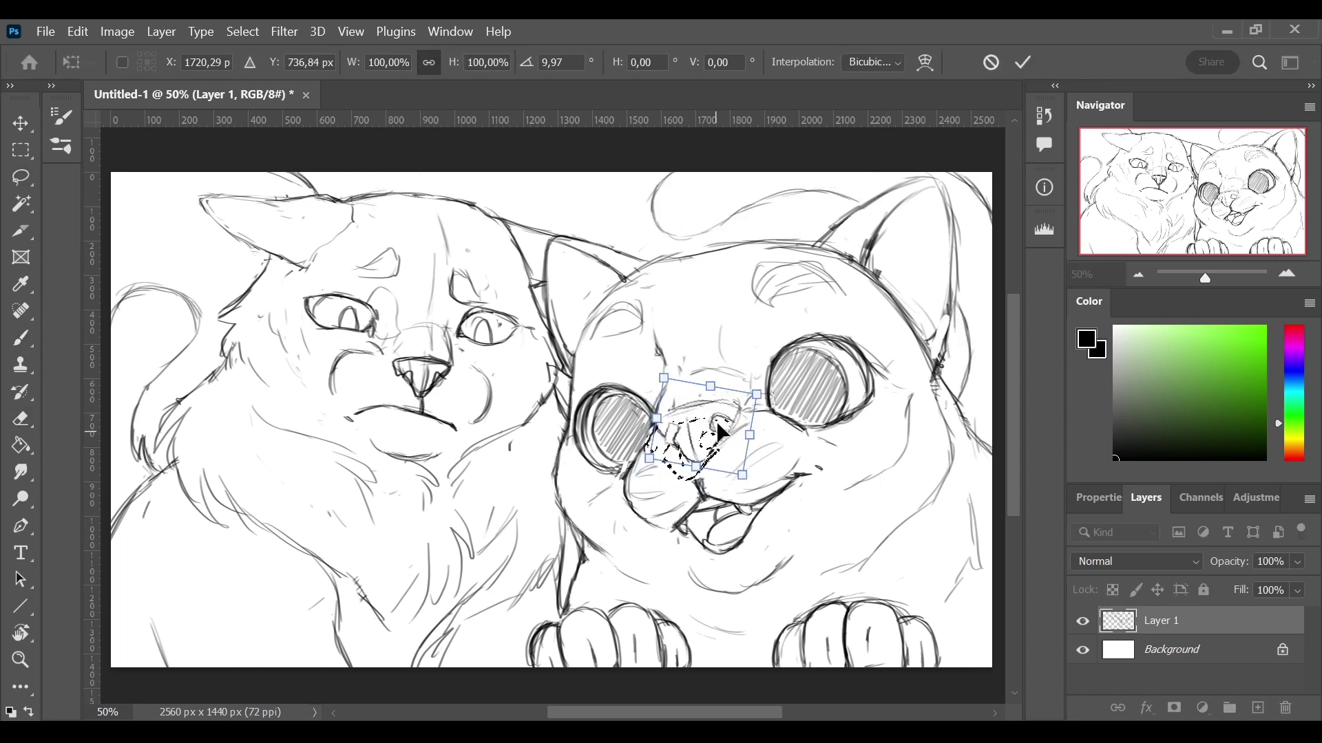
pyautogui.press('Return')
pyautogui.press('l')
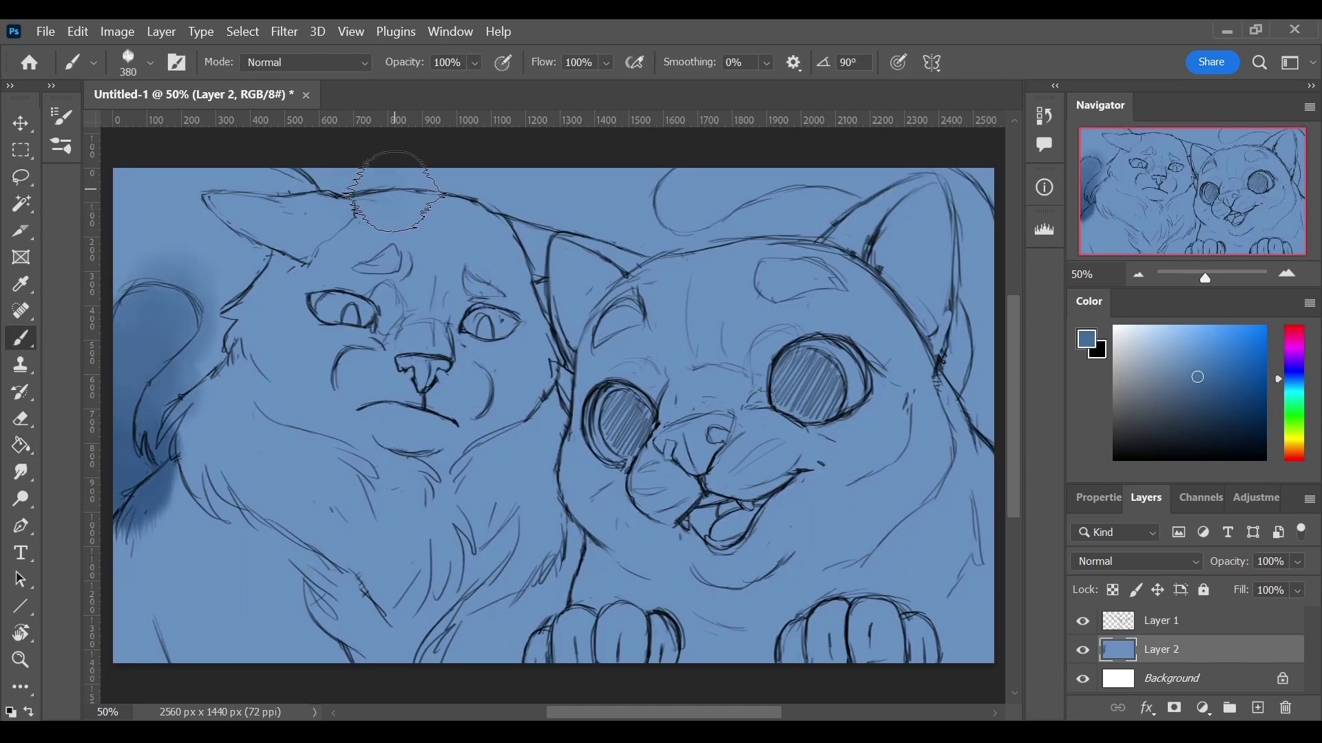
# - Paint the right cat's face, chest and paws cream and shade the cheeks beige
pyautogui.moveTo(599, 320)
pyautogui.mouseDown()
pyautogui.moveTo(646, 530)
pyautogui.moveTo(565, 660)
pyautogui.moveTo(826, 517)
pyautogui.mouseUp()
pyautogui.moveTo(895, 585); pyautogui.dragTo(689, 386)
pyautogui.moveTo(861, 344); pyautogui.dragTo(964, 516)
pyautogui.click(1218, 344)
pyautogui.moveTo(599, 523); pyautogui.dragTo(689, 598)
# - Paint the right cat's nose and mouth pink
pyautogui.moveTo(826, 427); pyautogui.dragTo(923, 544)
pyautogui.click(1294, 339)
pyautogui.click(1159, 331)
pyautogui.moveTo(682, 475); pyautogui.dragTo(699, 503)
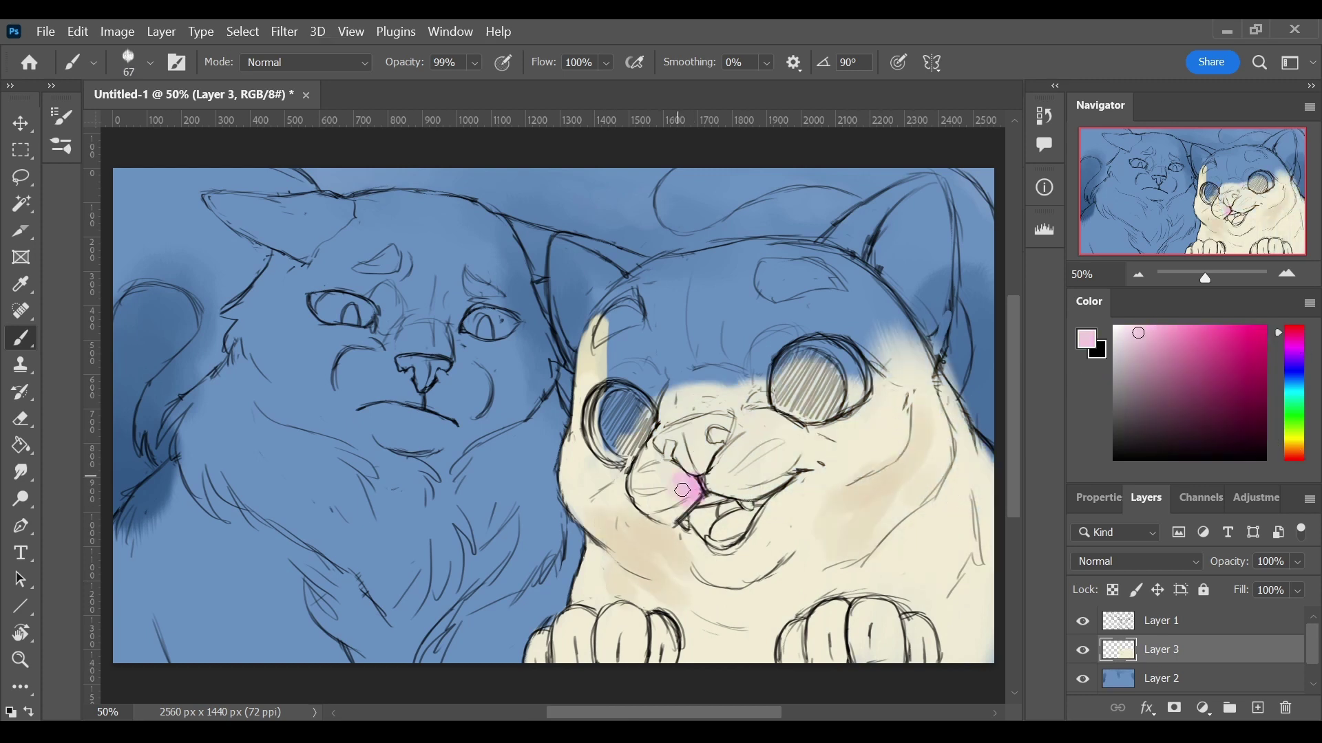
pyautogui.moveTo(757, 544); pyautogui.dragTo(696, 561)
pyautogui.moveTo(716, 482)
pyautogui.mouseDown()
pyautogui.moveTo(682, 433)
pyautogui.moveTo(698, 485)
pyautogui.mouseUp()
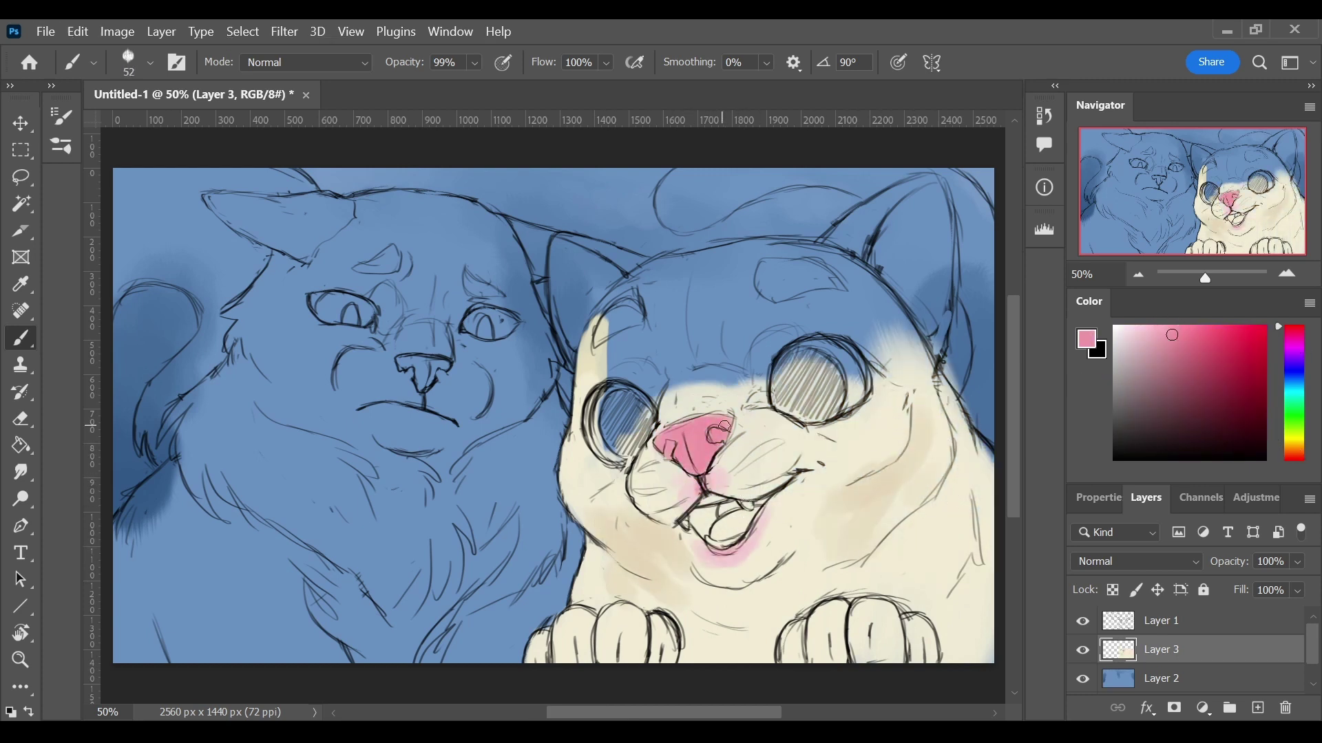
pyautogui.keyDown('alt'); pyautogui.click(680, 459); pyautogui.keyUp('alt')
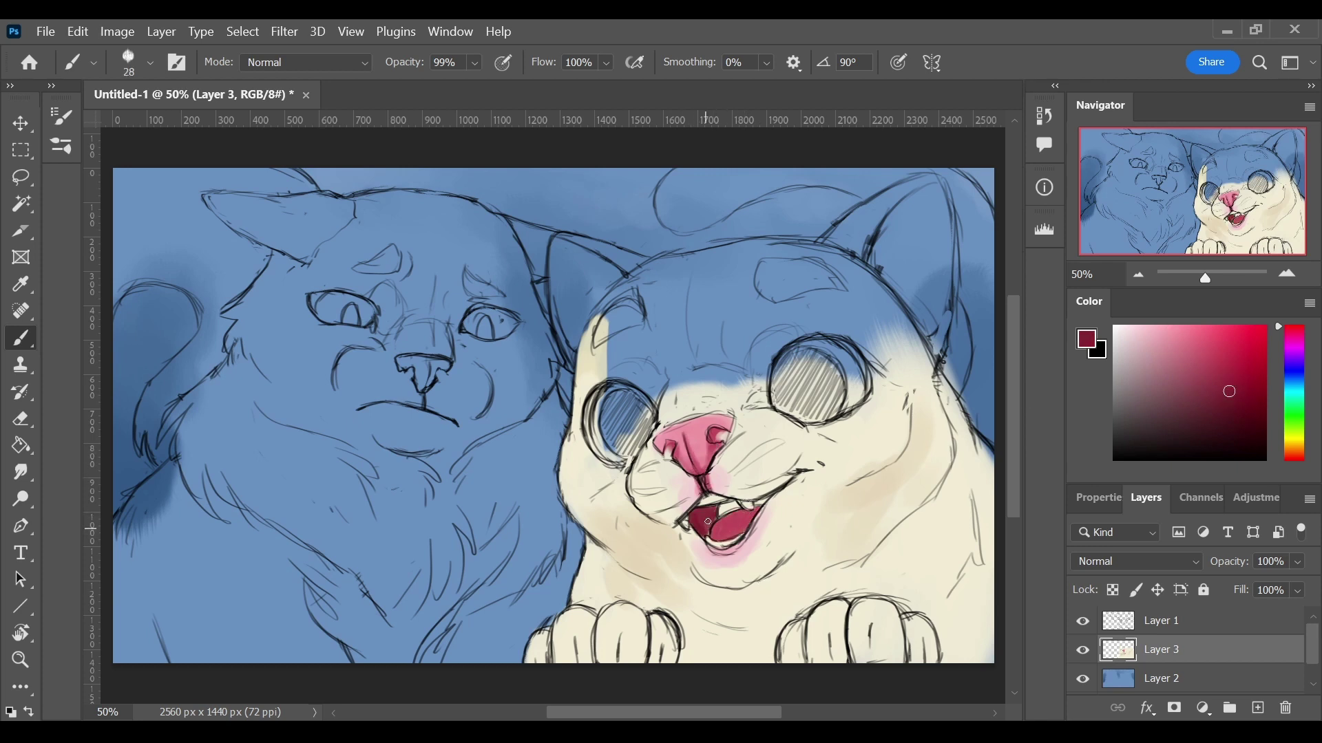
# - Paint both eyes amber-orange with dark brown irises
pyautogui.click(1278, 448)
pyautogui.click(1189, 360)
pyautogui.moveTo(812, 344); pyautogui.dragTo(861, 406)
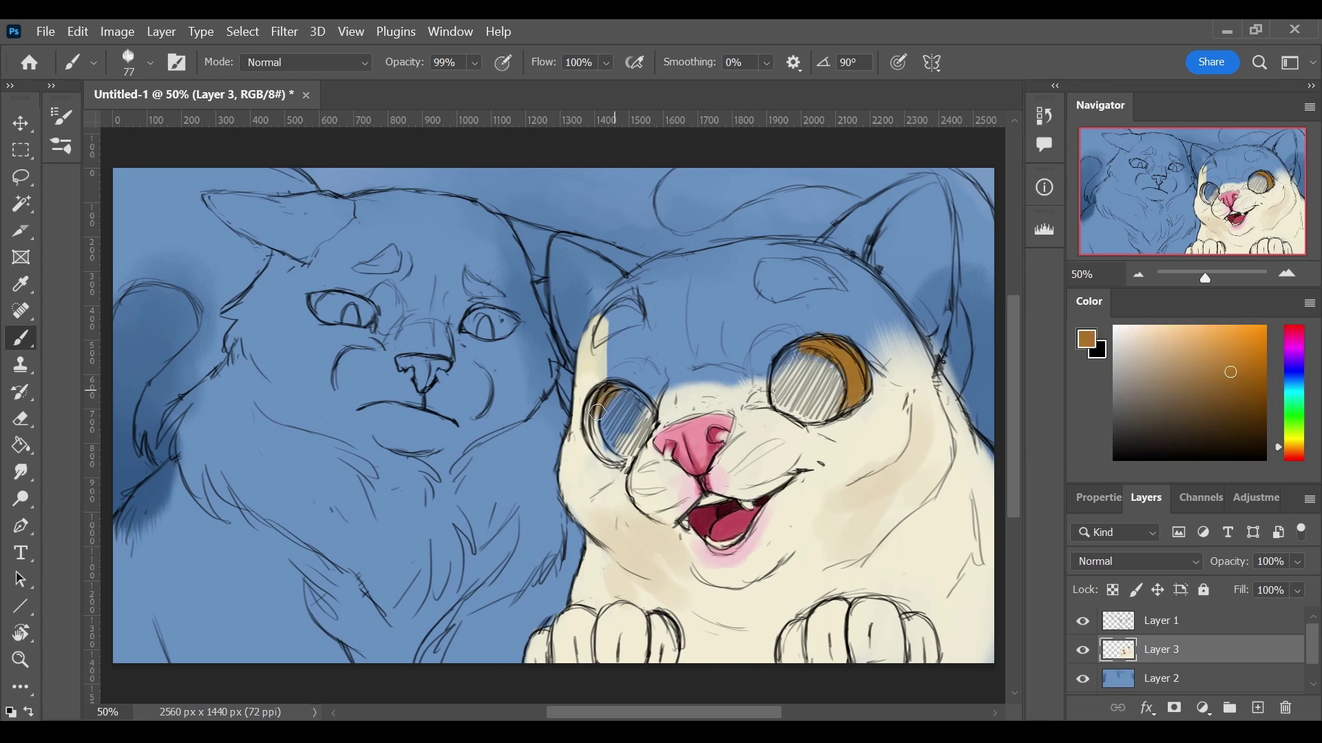
pyautogui.click(1219, 434)
pyautogui.moveTo(606, 393); pyautogui.dragTo(633, 454)
pyautogui.moveTo(778, 351)
pyautogui.mouseDown()
pyautogui.moveTo(826, 369)
pyautogui.moveTo(823, 396)
pyautogui.mouseUp()
# - Paint terracotta-brown fur over the ear and forehead
pyautogui.click(1294, 452)
pyautogui.click(1216, 362)
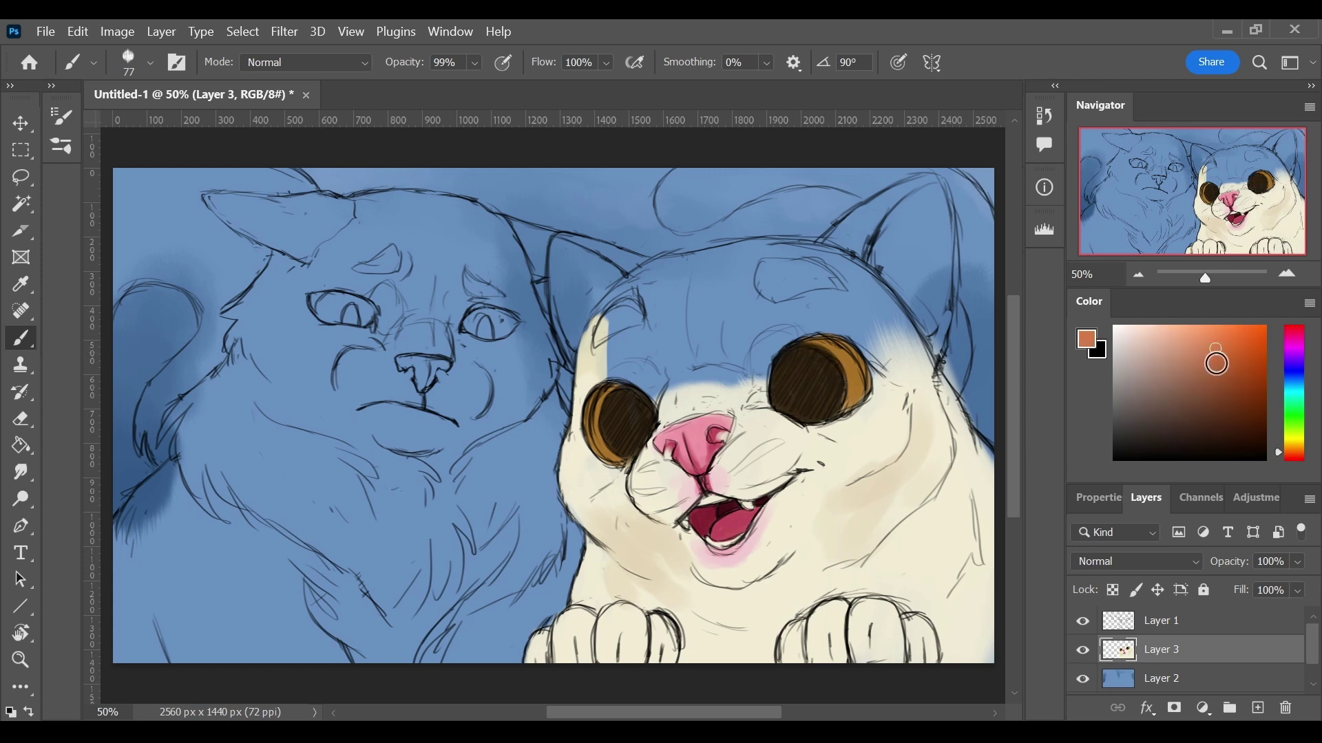
pyautogui.moveTo(649, 287)
pyautogui.mouseDown()
pyautogui.moveTo(585, 364)
pyautogui.moveTo(565, 461)
pyautogui.mouseUp()
pyautogui.moveTo(915, 365); pyautogui.dragTo(895, 423)
# - Cover the right cat's head top and cheek edge in brown, shaping the cream blaze
pyautogui.moveTo(860, 313)
pyautogui.mouseDown()
pyautogui.moveTo(916, 406)
pyautogui.moveTo(888, 310)
pyautogui.mouseUp()
pyautogui.moveTo(620, 399)
pyautogui.mouseDown()
pyautogui.moveTo(682, 262)
pyautogui.moveTo(894, 330)
pyautogui.mouseUp()
pyautogui.moveTo(722, 275)
pyautogui.mouseDown()
pyautogui.moveTo(668, 364)
pyautogui.moveTo(711, 331)
pyautogui.mouseUp()
pyautogui.moveTo(977, 385); pyautogui.dragTo(970, 551)
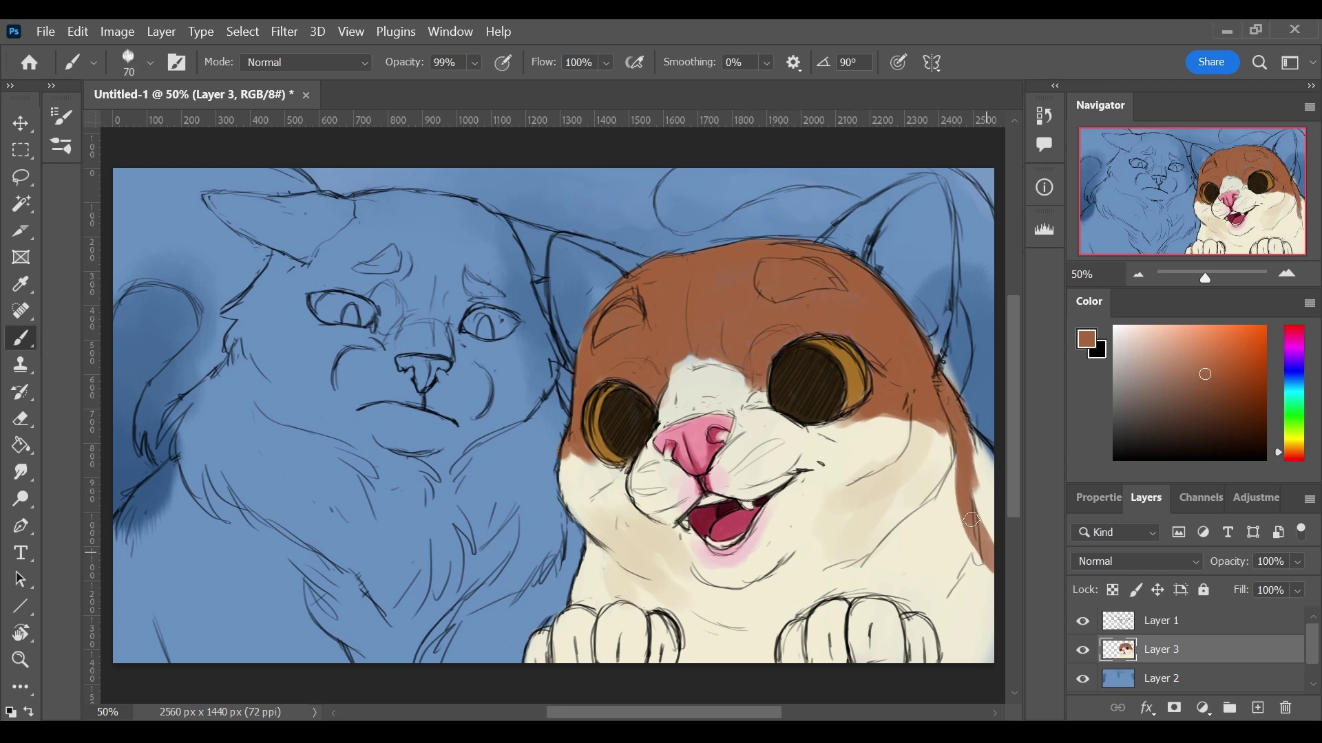
pyautogui.keyDown('alt'); pyautogui.click(925, 427); pyautogui.keyUp('alt')
pyautogui.keyDown('alt'); pyautogui.click(692, 405); pyautogui.keyUp('alt')
pyautogui.keyDown('alt'); pyautogui.click(744, 326); pyautogui.keyUp('alt')
pyautogui.moveTo(730, 323); pyautogui.dragTo(682, 362)
pyautogui.moveTo(750, 296); pyautogui.dragTo(675, 351)
# - With a smaller brush, paint dark reddish-brown bands and cream patches around the right eye
pyautogui.press('[')
pyautogui.press('[')
pyautogui.press('[')
pyautogui.keyDown('alt'); pyautogui.click(819, 385); pyautogui.keyUp('alt')
pyautogui.moveTo(936, 386); pyautogui.dragTo(870, 396)
pyautogui.keyDown('alt'); pyautogui.click(860, 324); pyautogui.keyUp('alt')
pyautogui.moveTo(843, 320); pyautogui.dragTo(920, 381)
pyautogui.keyDown('alt'); pyautogui.click(881, 363); pyautogui.keyUp('alt')
pyautogui.keyDown('alt'); pyautogui.click(894, 386); pyautogui.keyUp('alt')
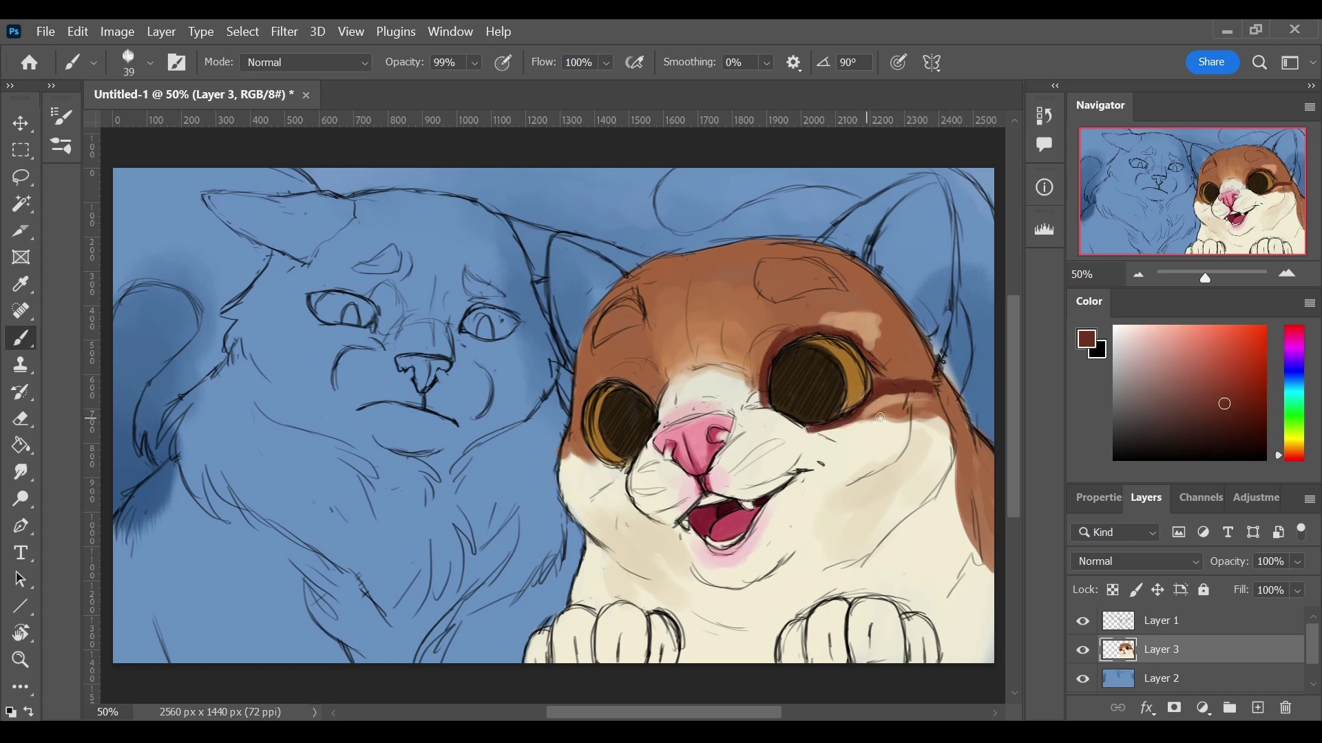
pyautogui.moveTo(854, 413); pyautogui.dragTo(929, 421)
pyautogui.keyDown('alt'); pyautogui.click(934, 425); pyautogui.keyUp('alt')
pyautogui.keyDown('alt'); pyautogui.click(895, 386); pyautogui.keyUp('alt')
pyautogui.moveTo(881, 327); pyautogui.dragTo(826, 324)
# - With a larger brush, paint tabby stripes across the forehead
pyautogui.press(']')
pyautogui.press(']')
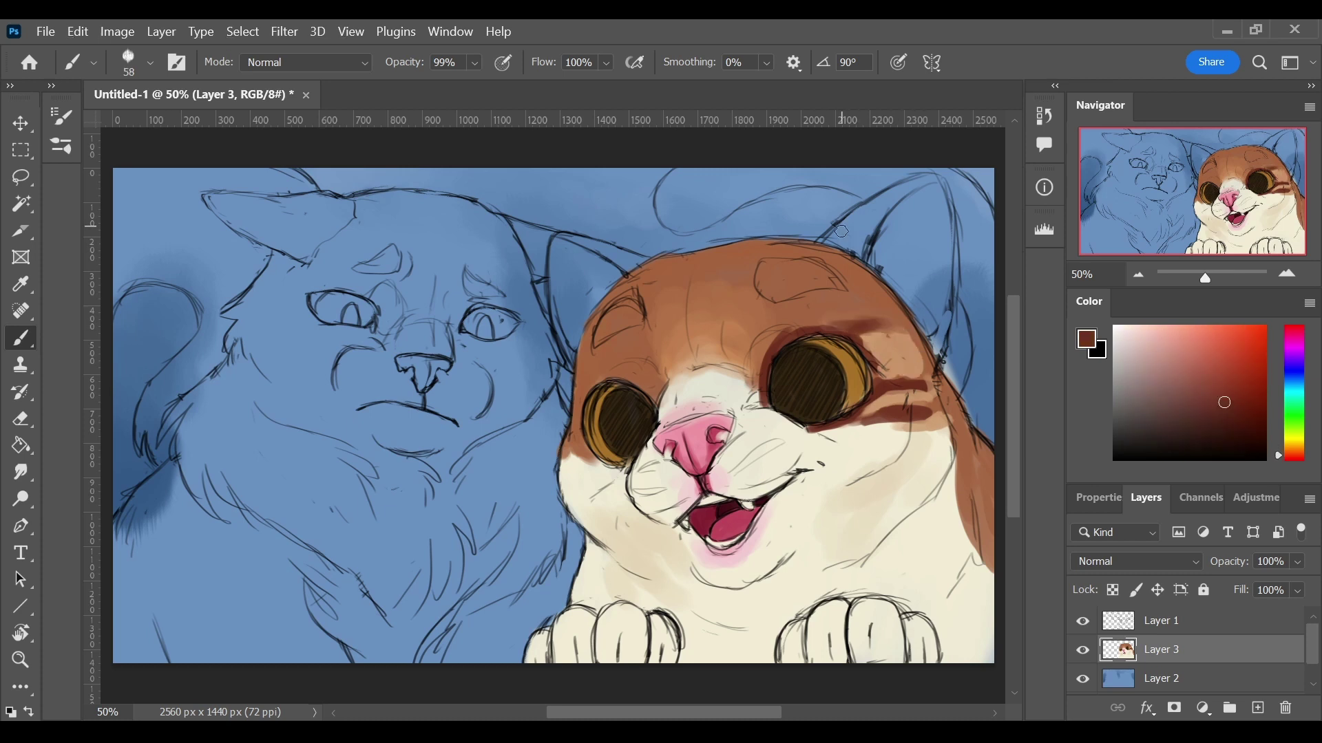
pyautogui.moveTo(731, 310); pyautogui.dragTo(726, 256)
pyautogui.moveTo(678, 265); pyautogui.dragTo(671, 364)
pyautogui.hotkey('ctrl', 'z')
pyautogui.hotkey('ctrl', 'z')
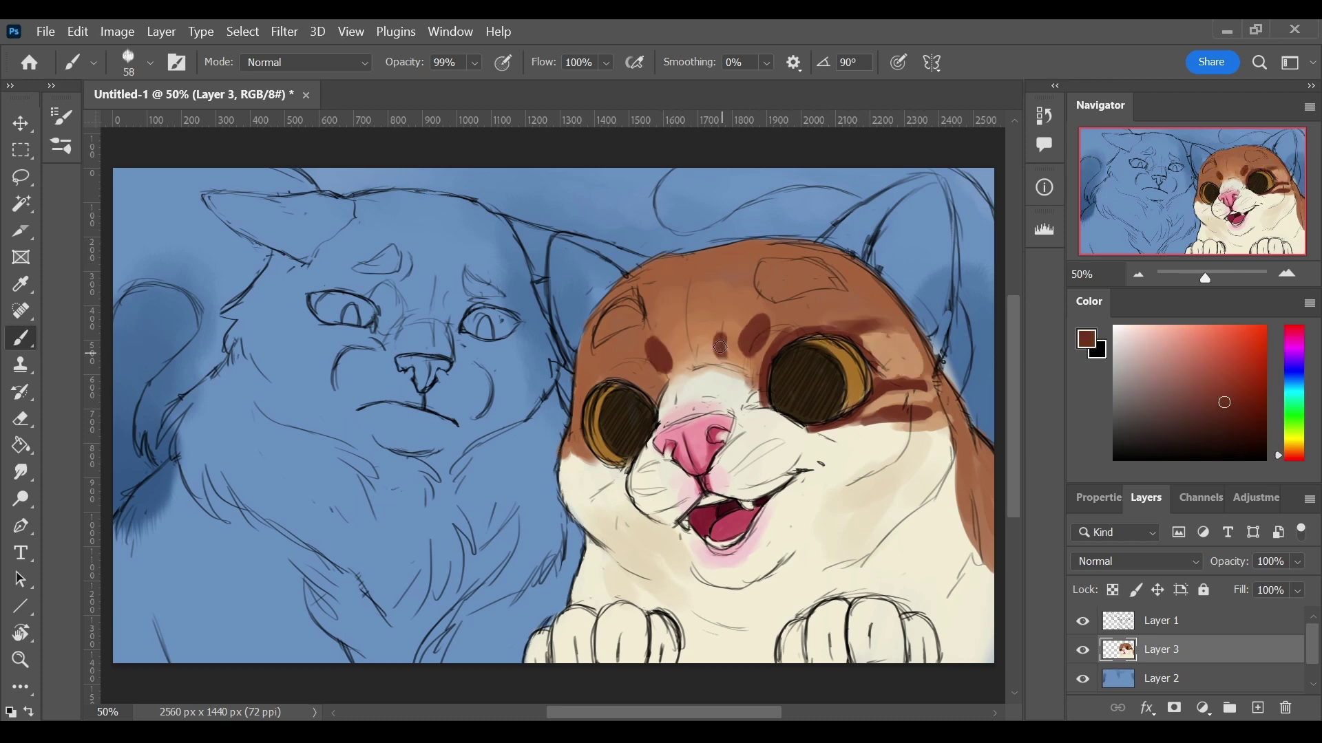
pyautogui.moveTo(722, 258); pyautogui.dragTo(719, 362)
pyautogui.moveTo(678, 268); pyautogui.dragTo(671, 365)
# - Darken the inner ears and extend the darker forehead stripes to the head outline
pyautogui.moveTo(619, 303); pyautogui.dragTo(606, 337)
pyautogui.moveTo(764, 276); pyautogui.dragTo(826, 290)
pyautogui.keyDown('alt'); pyautogui.click(843, 300); pyautogui.keyUp('alt')
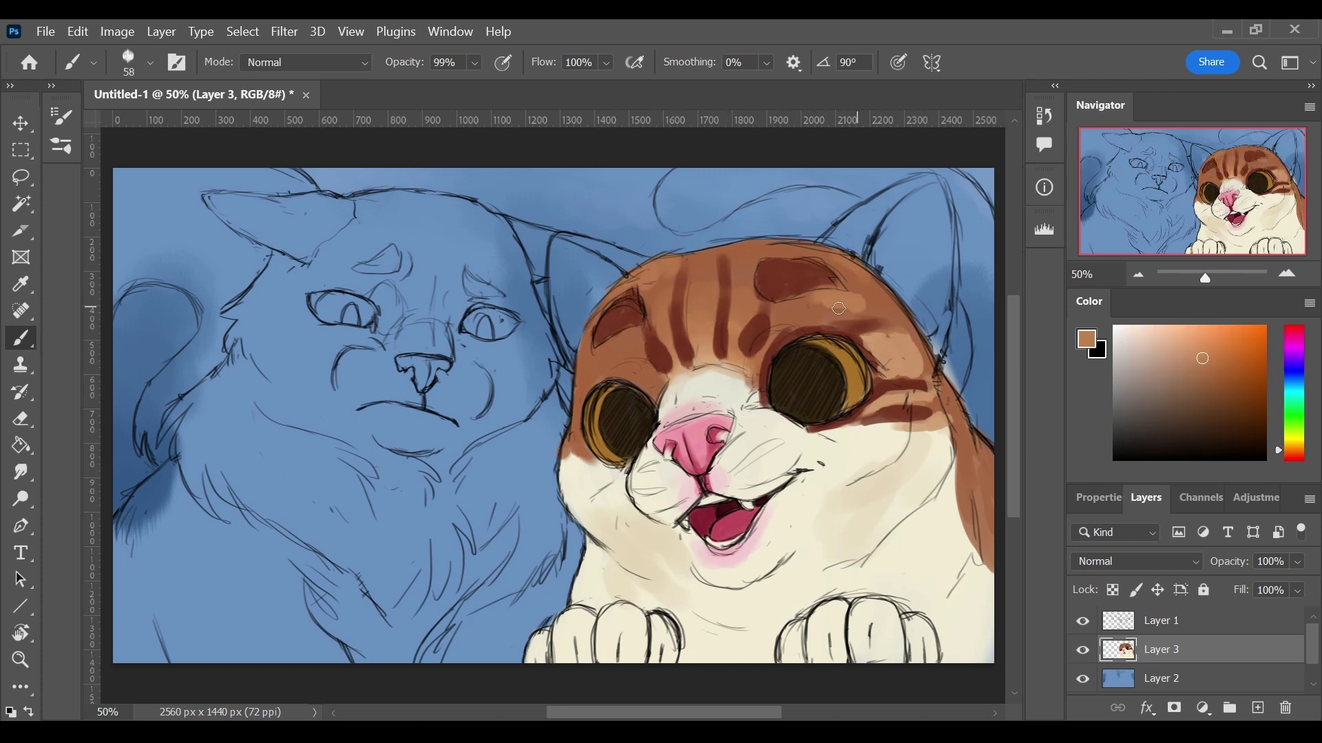
pyautogui.keyDown('alt'); pyautogui.click(702, 289); pyautogui.keyUp('alt')
pyautogui.moveTo(658, 306); pyautogui.dragTo(650, 272)
pyautogui.moveTo(698, 304); pyautogui.dragTo(695, 269)
pyautogui.moveTo(745, 303); pyautogui.dragTo(745, 248)
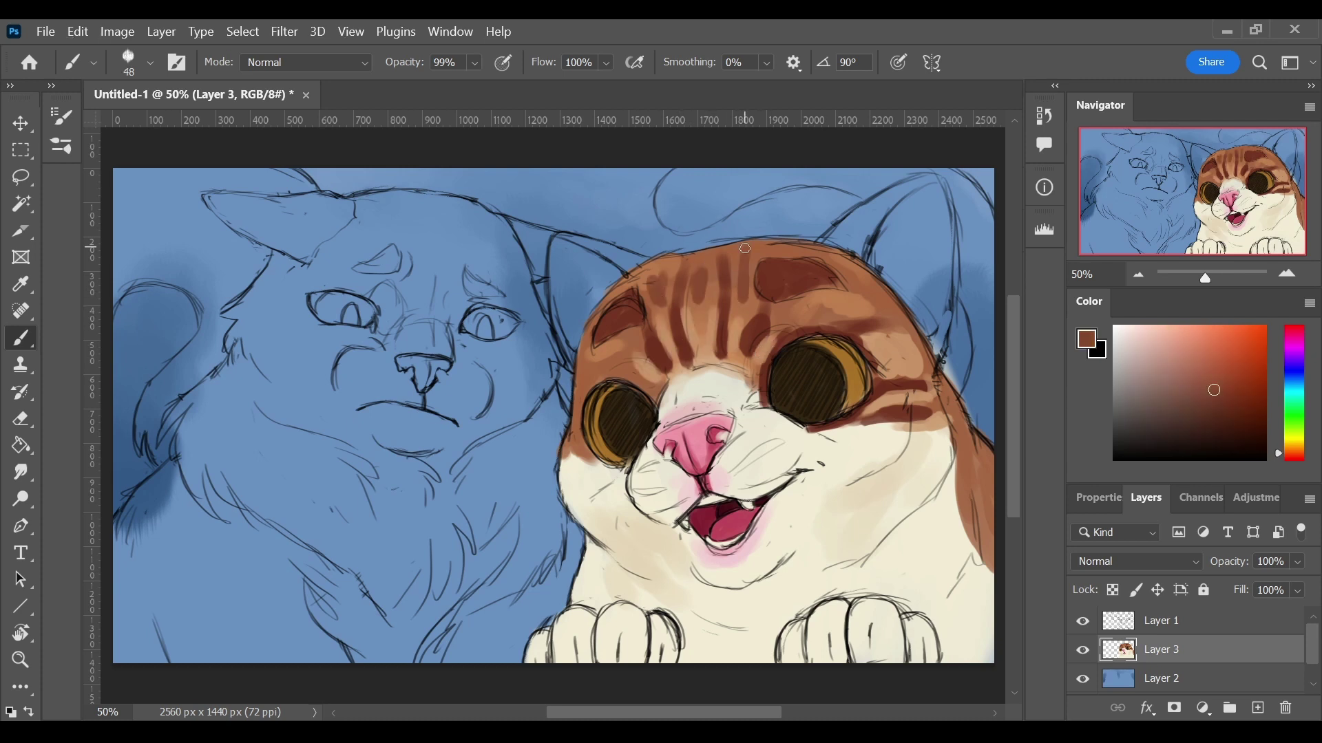
pyautogui.moveTo(826, 248)
pyautogui.mouseDown()
pyautogui.moveTo(909, 186)
pyautogui.moveTo(915, 303)
pyautogui.mouseUp()
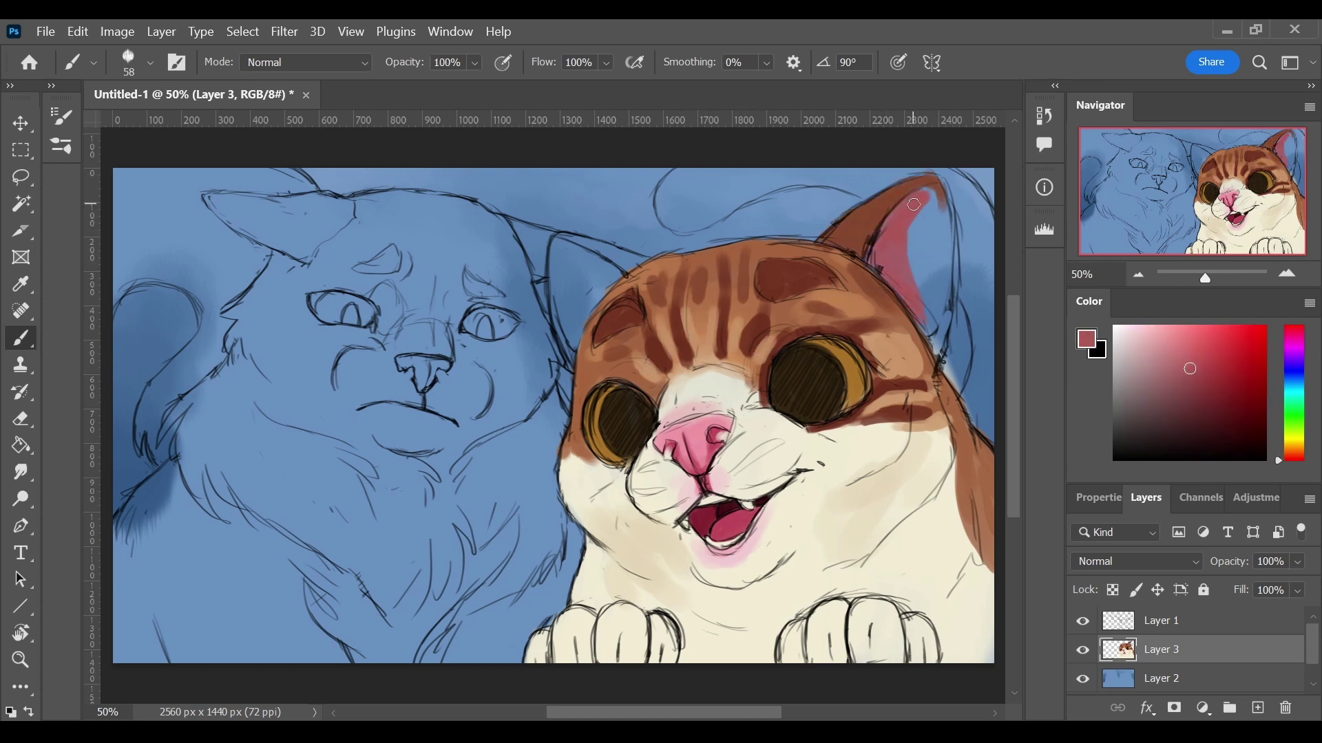
# - Paint both inner ears dusty pink and add dark brown strokes on the forehead and eye rim
pyautogui.moveTo(925, 199); pyautogui.dragTo(922, 306)
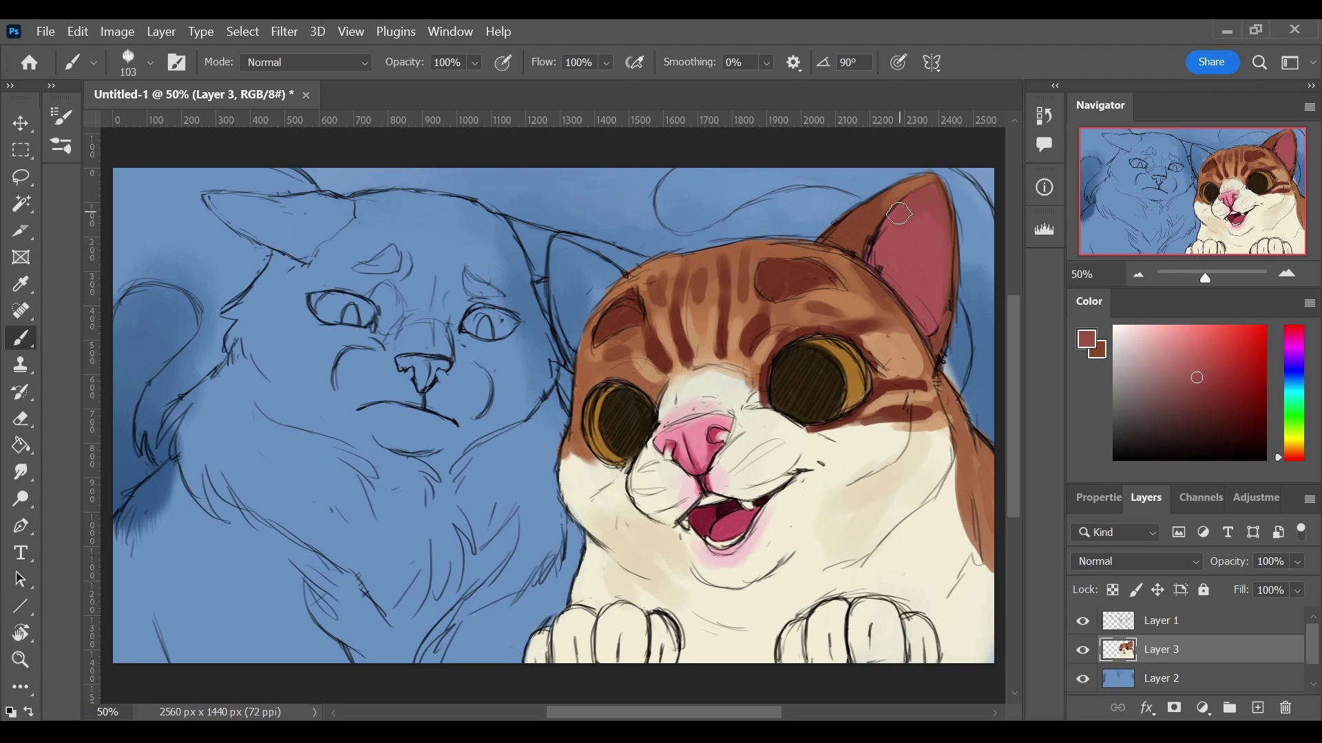
pyautogui.keyDown('alt'); pyautogui.click(892, 300); pyautogui.keyUp('alt')
pyautogui.keyDown('alt'); pyautogui.click(812, 276); pyautogui.keyUp('alt')
pyautogui.moveTo(816, 274); pyautogui.dragTo(834, 288)
pyautogui.hotkey('ctrl', 'shift', 'h')
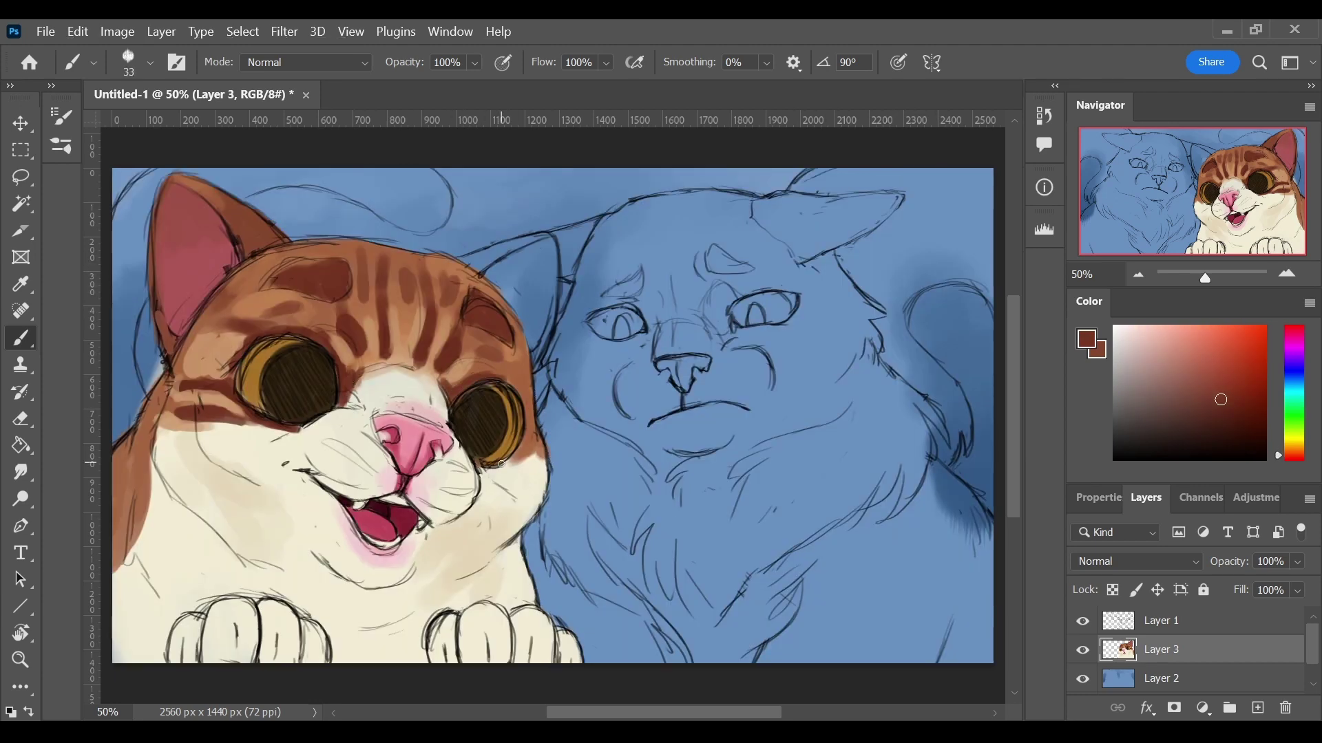
pyautogui.moveTo(538, 456); pyautogui.dragTo(526, 405)
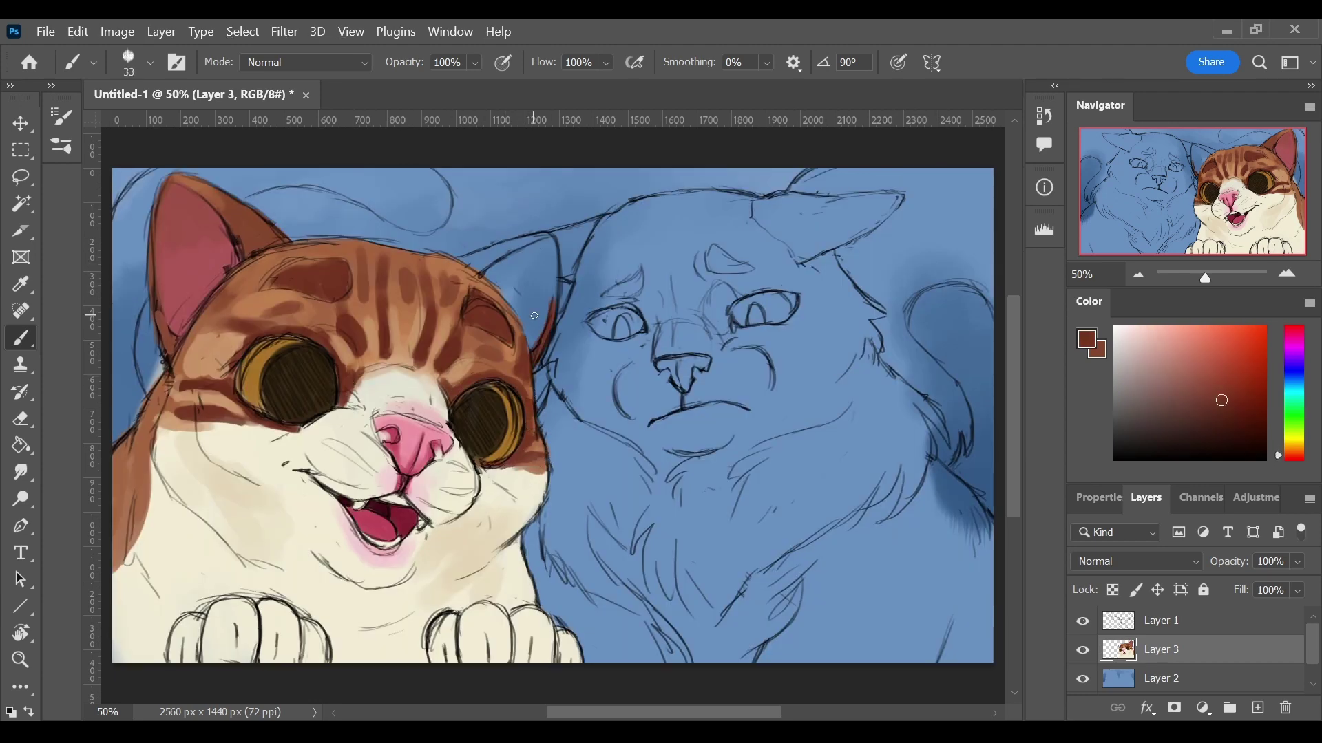
pyautogui.moveTo(506, 296)
pyautogui.mouseDown()
pyautogui.moveTo(542, 250)
pyautogui.moveTo(513, 230)
pyautogui.mouseUp()
pyautogui.hotkey('ctrl', 'shift', 'h')
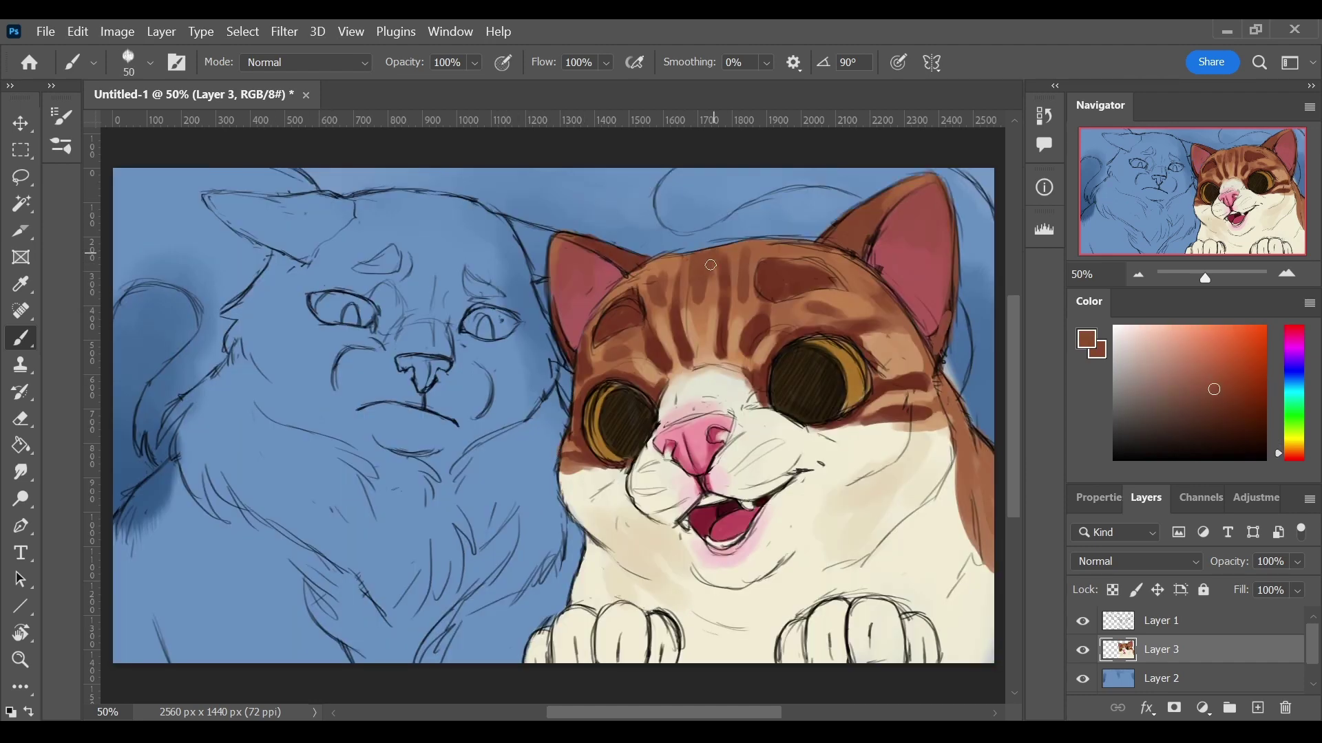
# - Darken the edge of the tabby's right cheek with a dark red-brown
pyautogui.keyDown('alt'); pyautogui.click(753, 299); pyautogui.keyUp('alt')
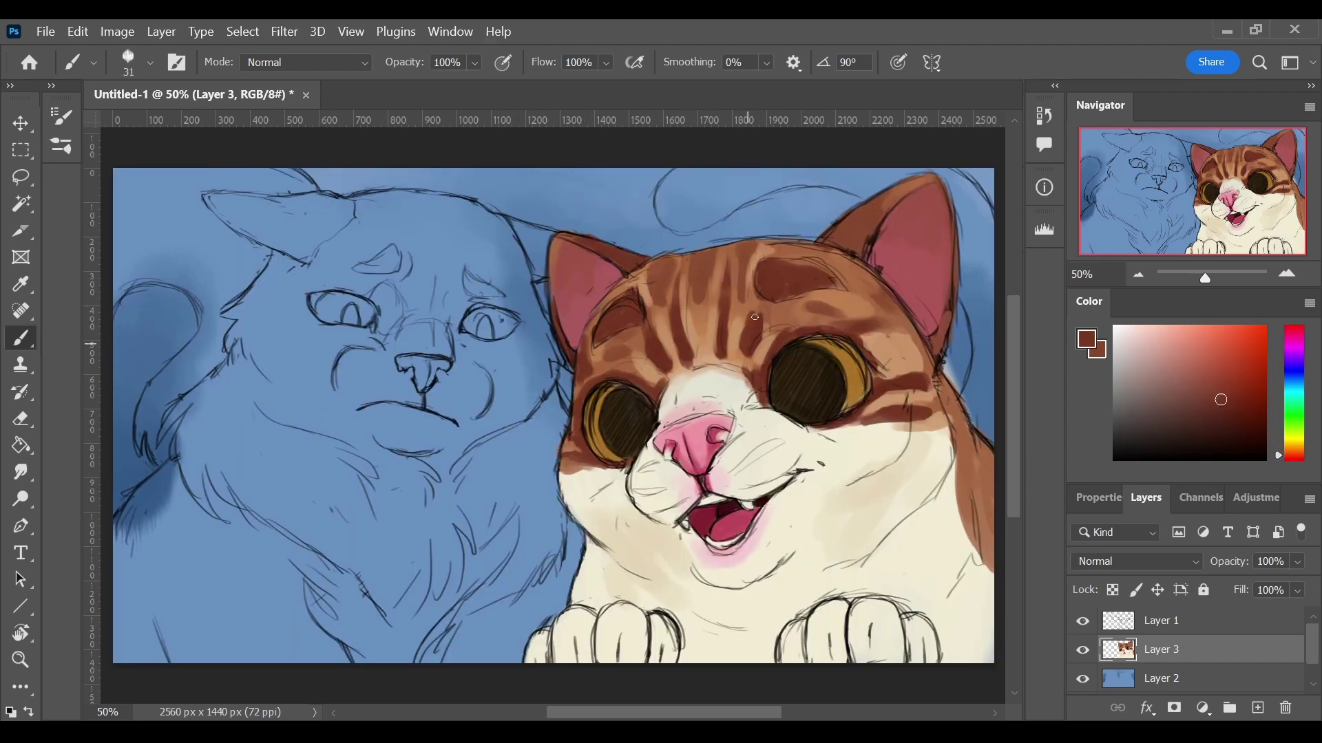
pyautogui.keyDown('alt'); pyautogui.click(709, 369); pyautogui.keyUp('alt')
pyautogui.keyDown('alt'); pyautogui.click(714, 339); pyautogui.keyUp('alt')
pyautogui.keyDown('alt'); pyautogui.click(713, 377); pyautogui.keyUp('alt')
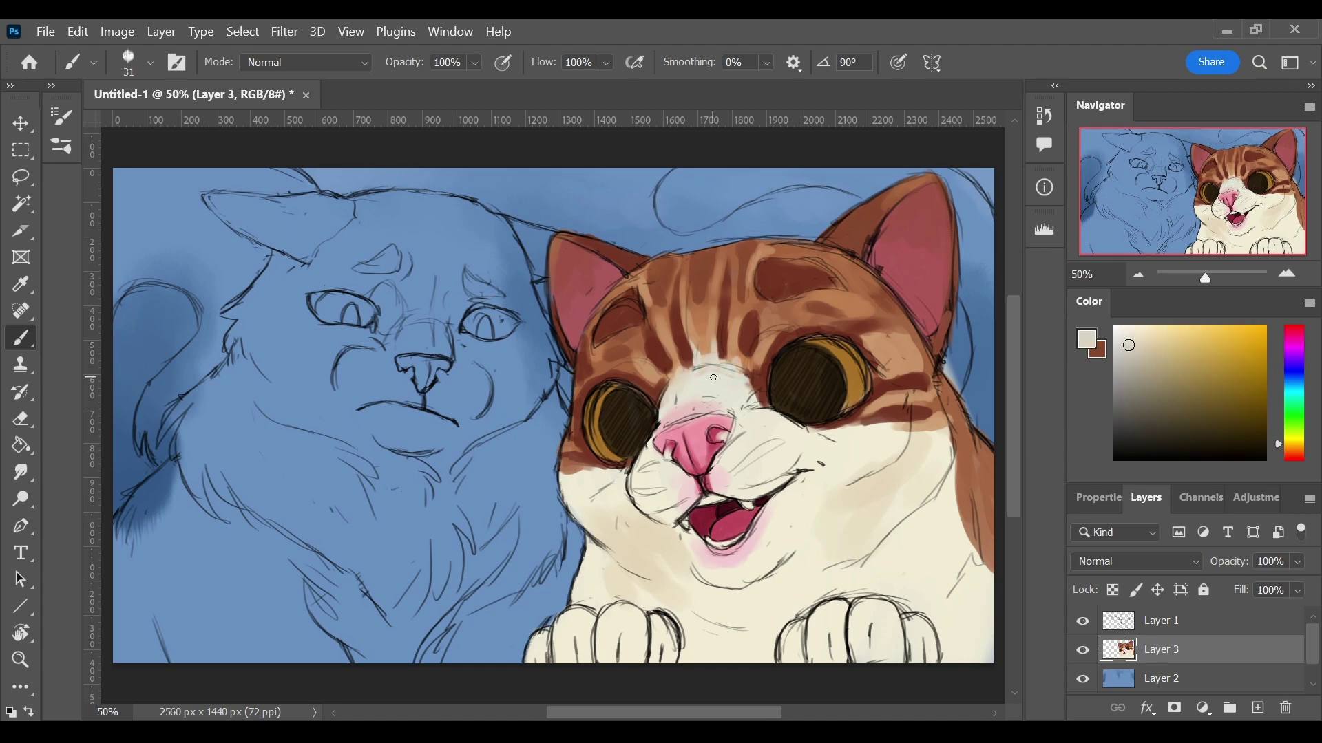
pyautogui.keyDown('alt'); pyautogui.click(871, 436); pyautogui.keyUp('alt')
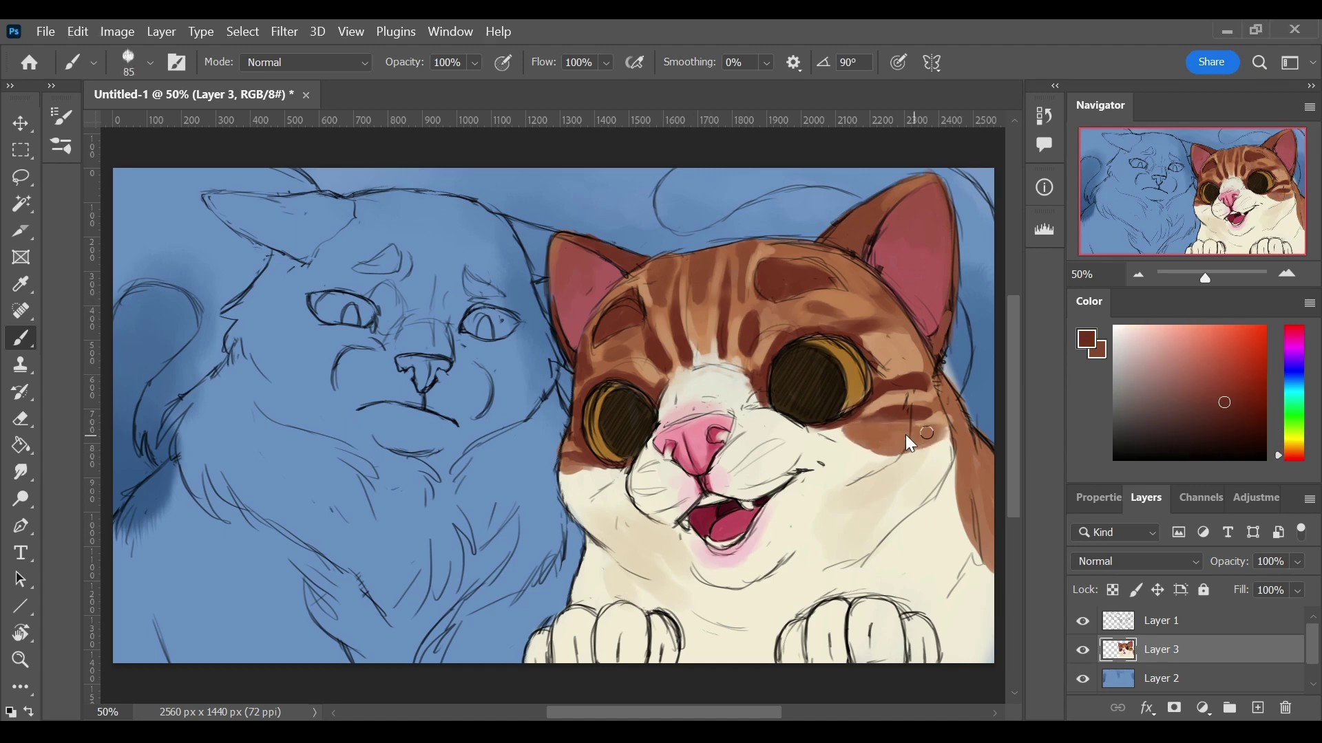
pyautogui.keyDown('alt'); pyautogui.click(868, 412); pyautogui.keyUp('alt')
pyautogui.keyDown('alt'); pyautogui.click(871, 410); pyautogui.keyUp('alt')
pyautogui.keyDown('alt'); pyautogui.click(819, 428); pyautogui.keyUp('alt')
pyautogui.keyDown('alt'); pyautogui.click(909, 430); pyautogui.keyUp('alt')
pyautogui.keyDown('alt'); pyautogui.click(978, 486); pyautogui.keyUp('alt')
pyautogui.moveTo(978, 486); pyautogui.dragTo(954, 413)
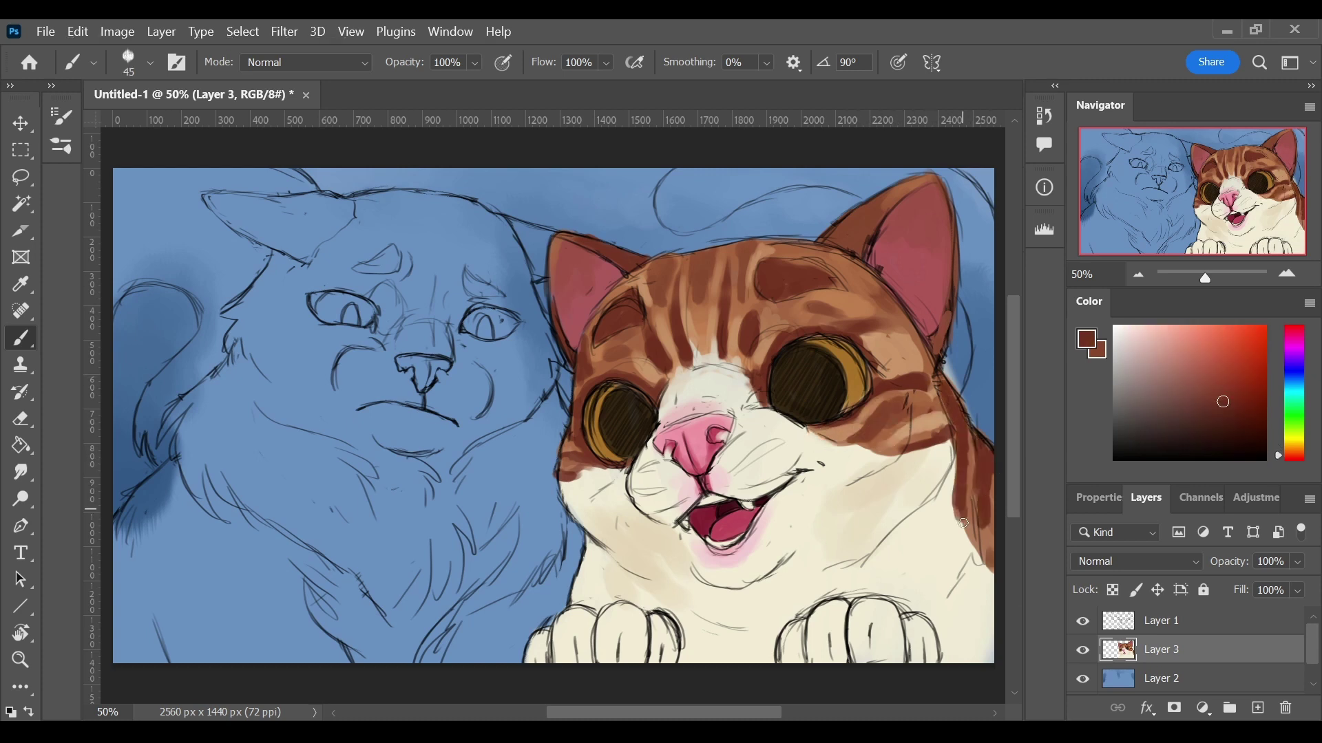
# - Cover the old nose and mouth blush with cream and repaint the nose solid light pink
pyautogui.keyDown('alt'); pyautogui.click(956, 450); pyautogui.keyUp('alt')
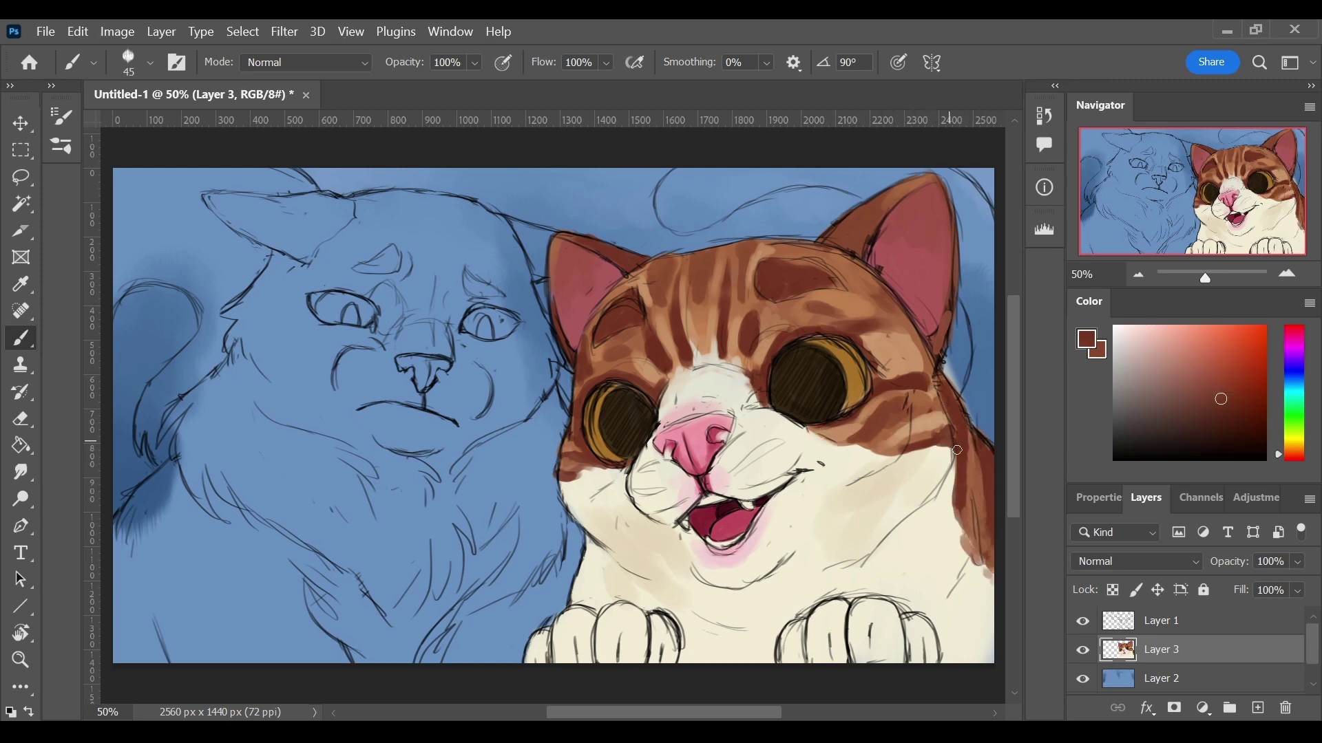
pyautogui.keyDown('alt'); pyautogui.click(729, 413); pyautogui.keyUp('alt')
pyautogui.moveTo(728, 413); pyautogui.dragTo(681, 481)
pyautogui.moveTo(695, 537); pyautogui.dragTo(688, 482)
pyautogui.click(1130, 332)
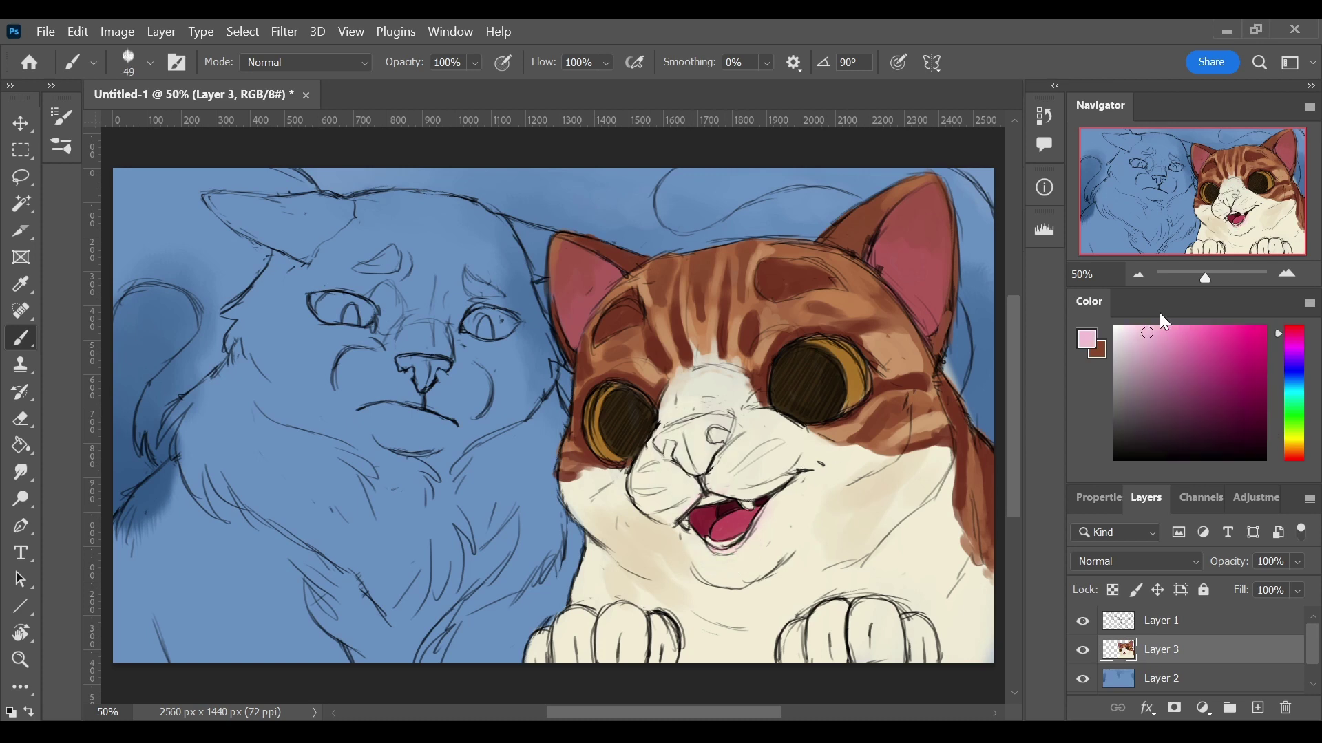
pyautogui.moveTo(682, 460); pyautogui.dragTo(727, 420)
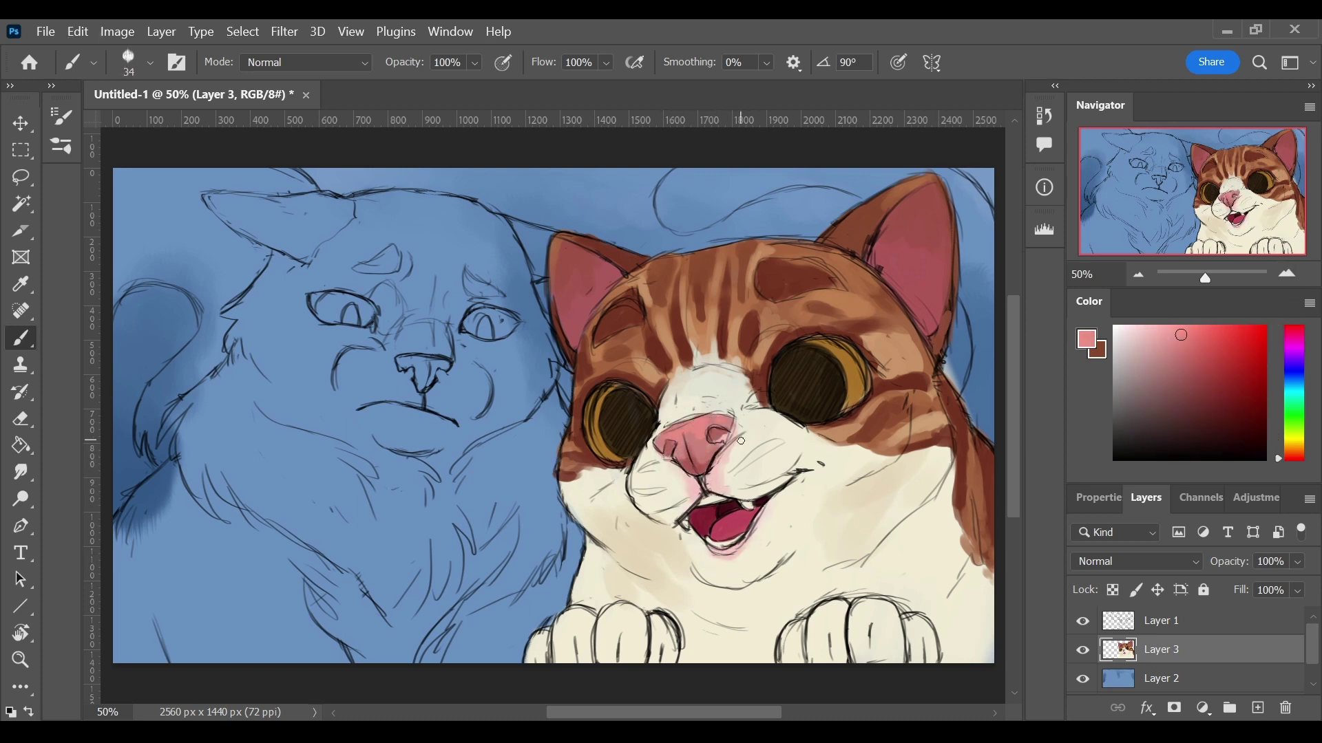
# - Lasso the nose area with the line sketch and rotate it about 15 degrees
pyautogui.keyDown('alt'); pyautogui.click(694, 420); pyautogui.keyUp('alt')
pyautogui.click(1161, 620)
pyautogui.press('l')
pyautogui.moveTo(660, 399); pyautogui.dragTo(660, 403)
pyautogui.hotkey('ctrl', 't')
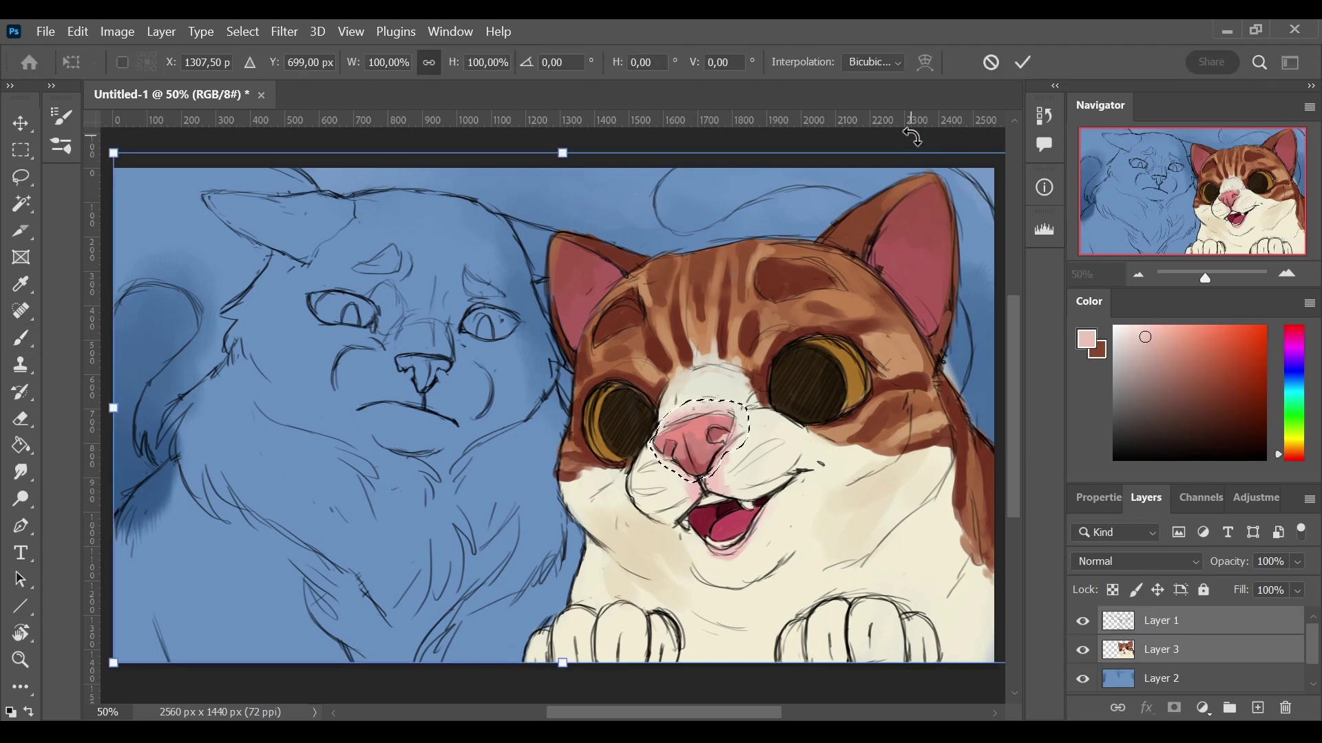
pyautogui.moveTo(785, 371); pyautogui.dragTo(775, 393)
pyautogui.press('Return')
pyautogui.hotkey('ctrl', 'd')
# - Paint a cream tail behind the tabby with brown stripes, covering the blue at the right edge
pyautogui.press('b')
pyautogui.moveTo(674, 196)
pyautogui.mouseDown()
pyautogui.moveTo(713, 208)
pyautogui.moveTo(908, 180)
pyautogui.moveTo(981, 344)
pyautogui.moveTo(978, 441)
pyautogui.mouseUp()
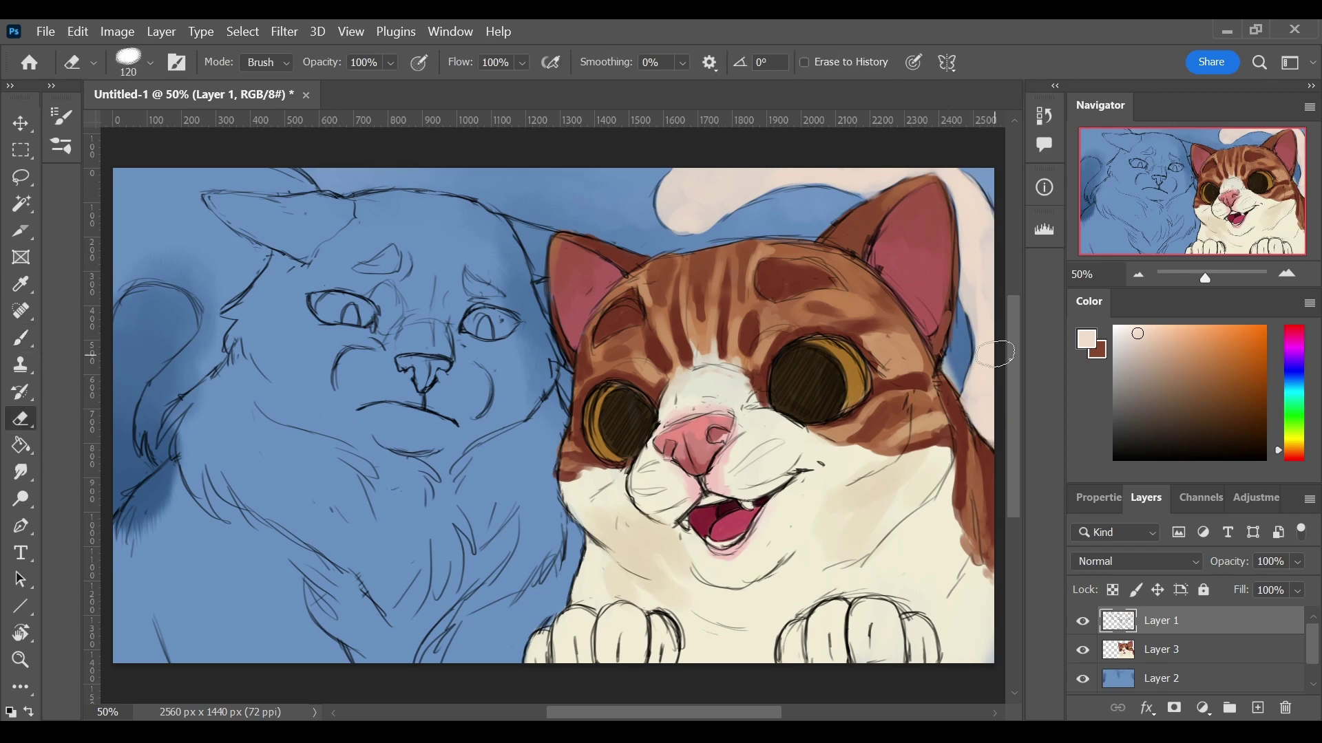
pyautogui.moveTo(853, 258); pyautogui.dragTo(721, 258)
pyautogui.keyDown('alt'); pyautogui.click(721, 258); pyautogui.keyUp('alt')
pyautogui.moveTo(695, 160); pyautogui.dragTo(619, 179)
pyautogui.keyDown('alt'); pyautogui.click(700, 175); pyautogui.keyUp('alt')
pyautogui.moveTo(846, 226); pyautogui.dragTo(839, 303)
pyautogui.moveTo(826, 179)
pyautogui.mouseDown()
pyautogui.moveTo(843, 323)
pyautogui.moveTo(860, 282)
pyautogui.moveTo(790, 172)
pyautogui.mouseUp()
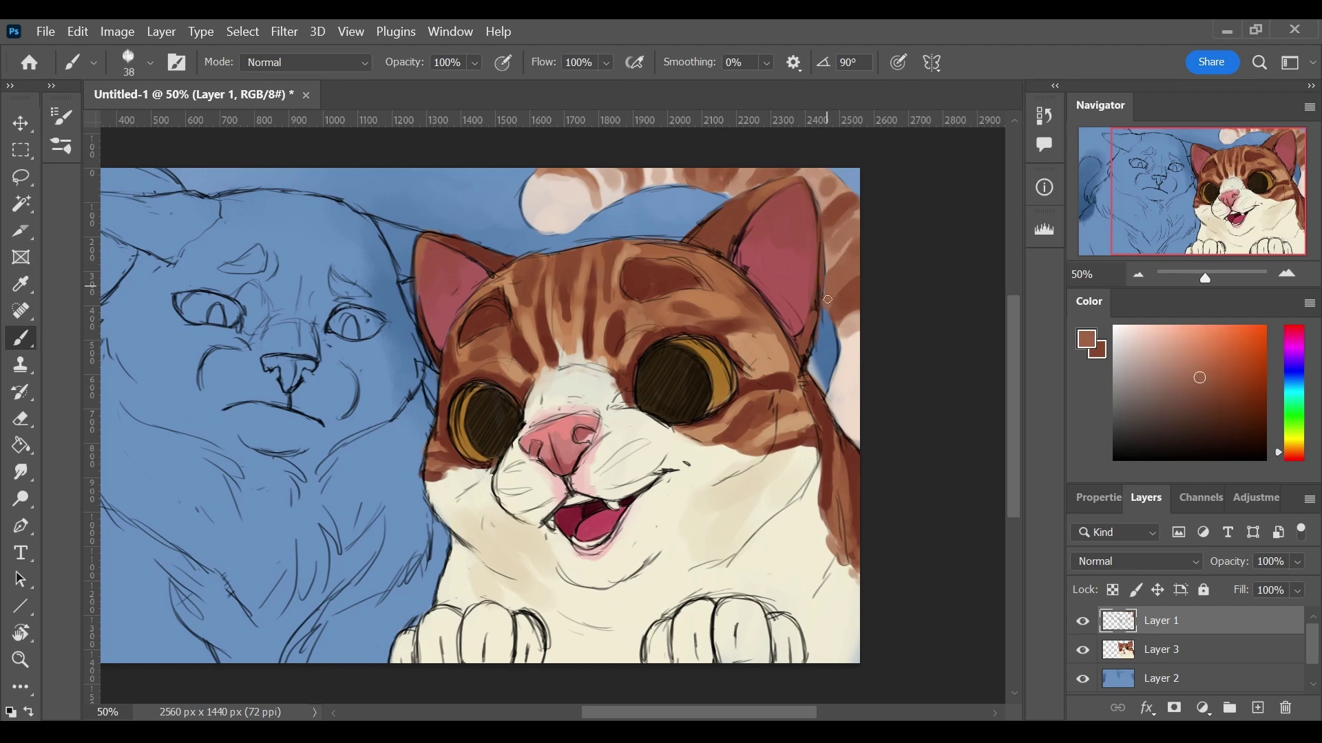
pyautogui.click(1083, 621)
pyautogui.moveTo(847, 324); pyautogui.dragTo(836, 447)
pyautogui.keyDown('alt'); pyautogui.click(859, 310); pyautogui.keyUp('alt')
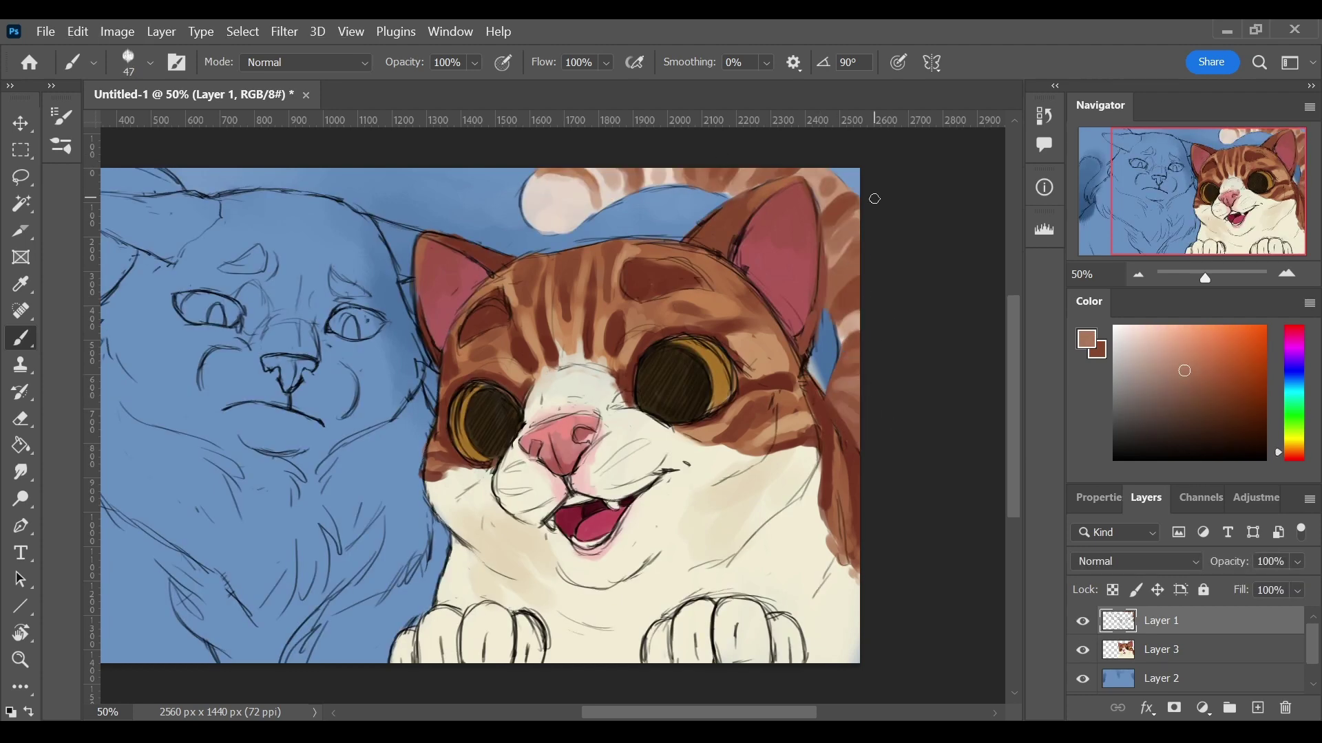
# - Darken the left pupil with near-black
pyautogui.keyDown('alt'); pyautogui.click(664, 360); pyautogui.keyUp('alt')
pyautogui.moveTo(493, 455); pyautogui.dragTo(458, 413)
pyautogui.click(1082, 621)
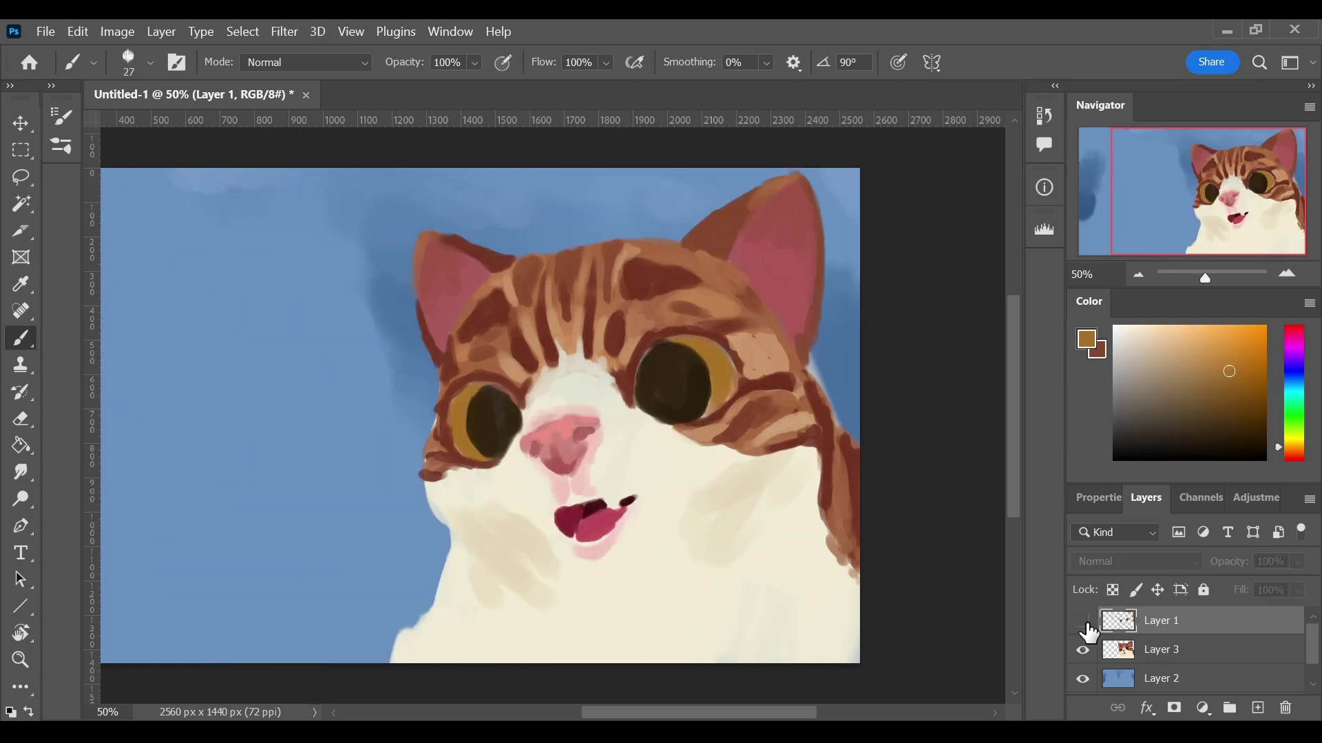
pyautogui.click(1183, 650)
pyautogui.press(']')
pyautogui.press(']')
pyautogui.press(']')
# - Sample tan tones on the tabby's paint layer, then hide that layer
pyautogui.keyDown('alt'); pyautogui.click(716, 624); pyautogui.keyUp('alt')
pyautogui.moveTo(512, 661); pyautogui.dragTo(884, 441)
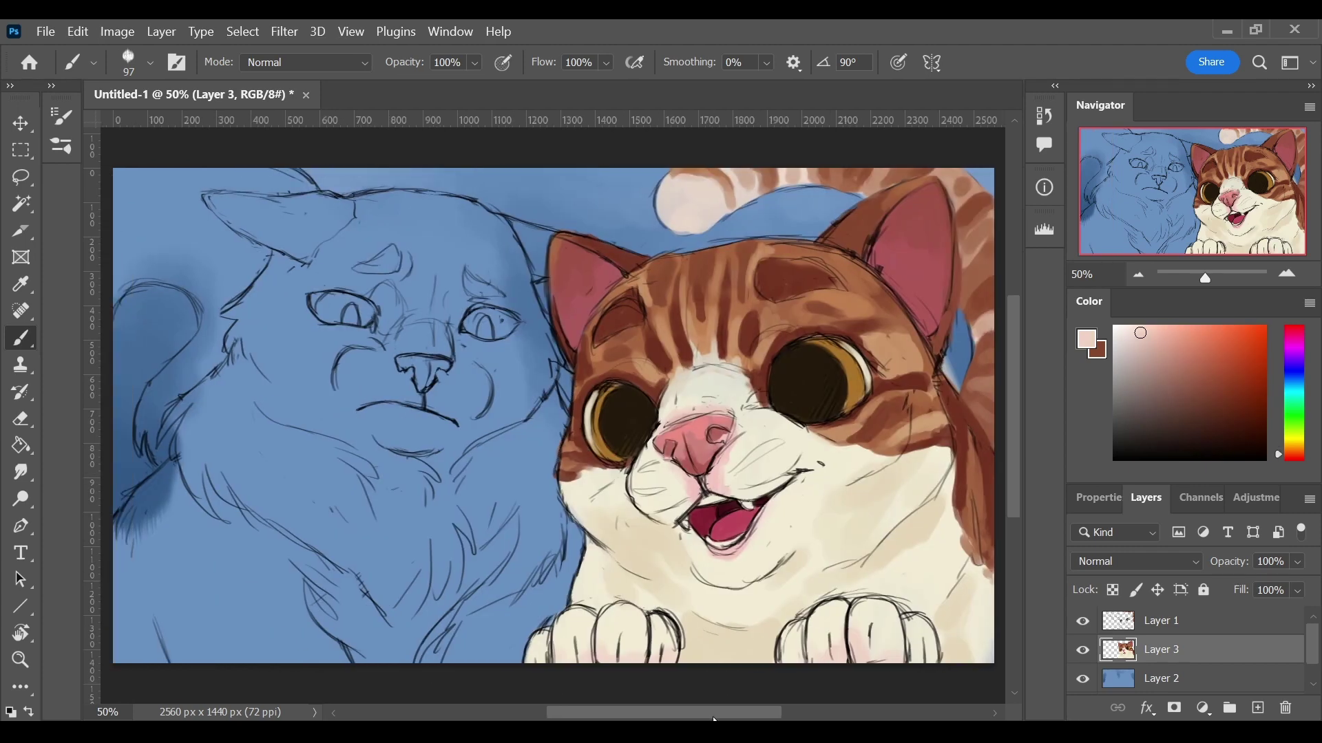
pyautogui.keyDown('alt'); pyautogui.click(955, 441); pyautogui.keyUp('alt')
pyautogui.keyDown('alt'); pyautogui.click(960, 482); pyautogui.keyUp('alt')
pyautogui.press('[')
pyautogui.press('[')
pyautogui.keyDown('alt'); pyautogui.click(860, 454); pyautogui.keyUp('alt')
pyautogui.click(1083, 650)
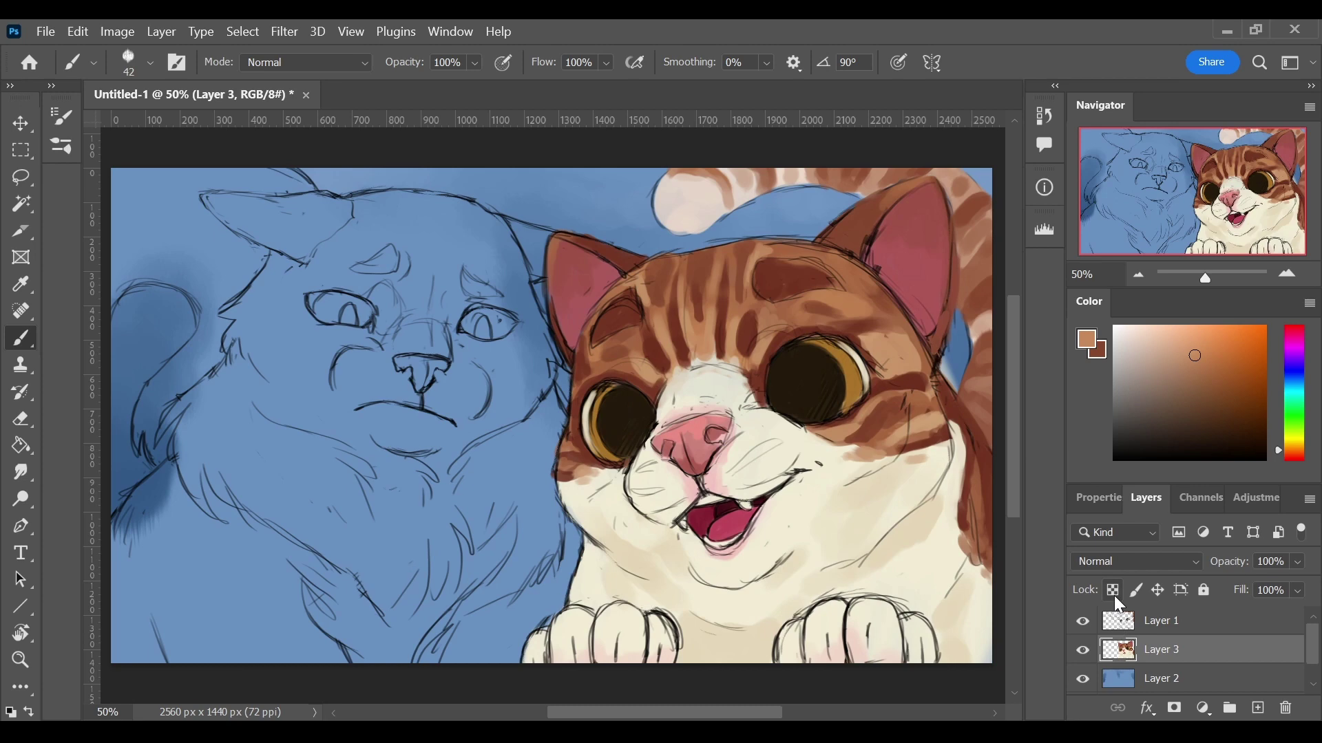
# - Add a layer beneath the tabby, cover the second cat in cream and brush brown over its head
pyautogui.keyDown('ctrl'); pyautogui.click(1258, 709); pyautogui.keyUp('ctrl')
pyautogui.moveTo(234, 413); pyautogui.dragTo(508, 647)
pyautogui.moveTo(296, 247); pyautogui.dragTo(413, 358)
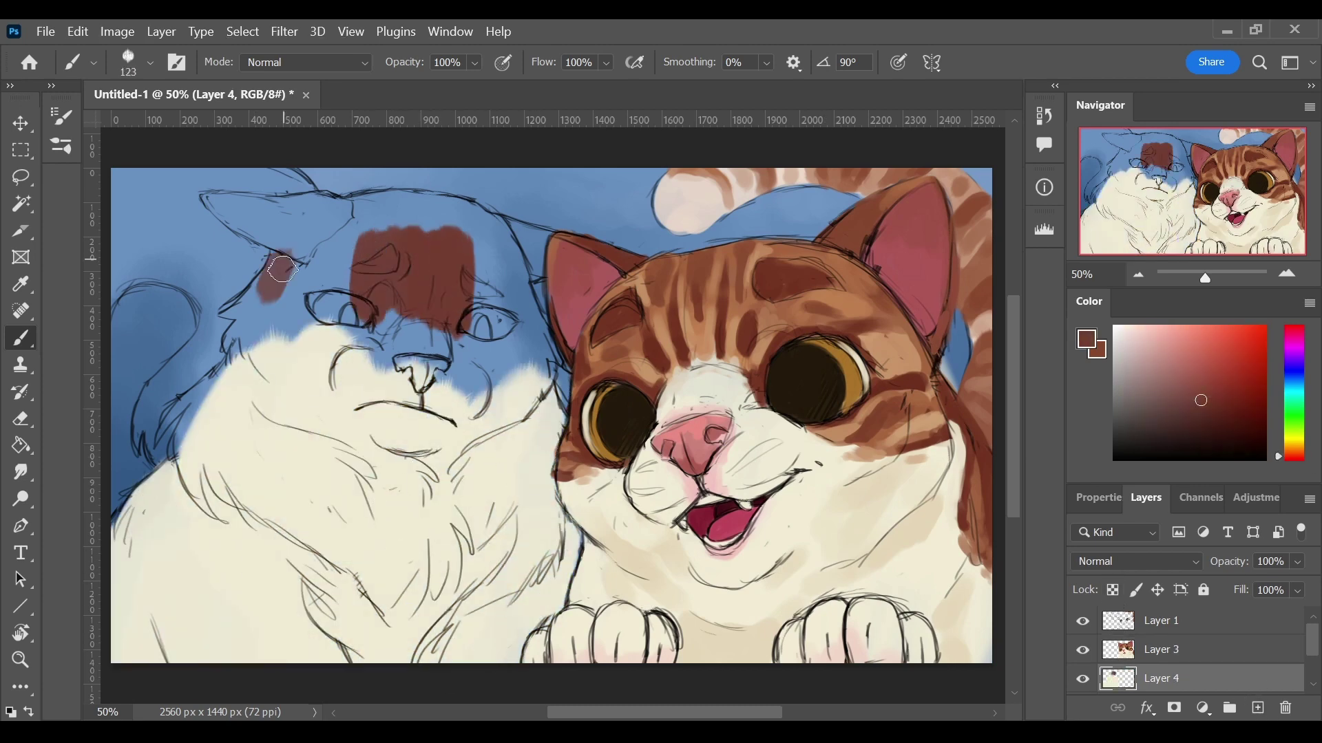
pyautogui.hotkey('ctrl', 'shift', 'h')
pyautogui.moveTo(585, 385); pyautogui.dragTo(700, 226)
pyautogui.keyDown('alt'); pyautogui.click(700, 227); pyautogui.keyUp('alt')
pyautogui.moveTo(784, 275); pyautogui.dragTo(847, 385)
pyautogui.moveTo(647, 290); pyautogui.dragTo(723, 344)
# - Blend brown shades into the head and darken the muzzle, chin, eye area and cheeks
pyautogui.keyDown('alt'); pyautogui.click(729, 227); pyautogui.keyUp('alt')
pyautogui.moveTo(716, 200)
pyautogui.mouseDown()
pyautogui.moveTo(750, 248)
pyautogui.moveTo(641, 413)
pyautogui.mouseUp()
pyautogui.keyDown('alt'); pyautogui.click(685, 259); pyautogui.keyUp('alt')
pyautogui.moveTo(605, 358); pyautogui.dragTo(684, 334)
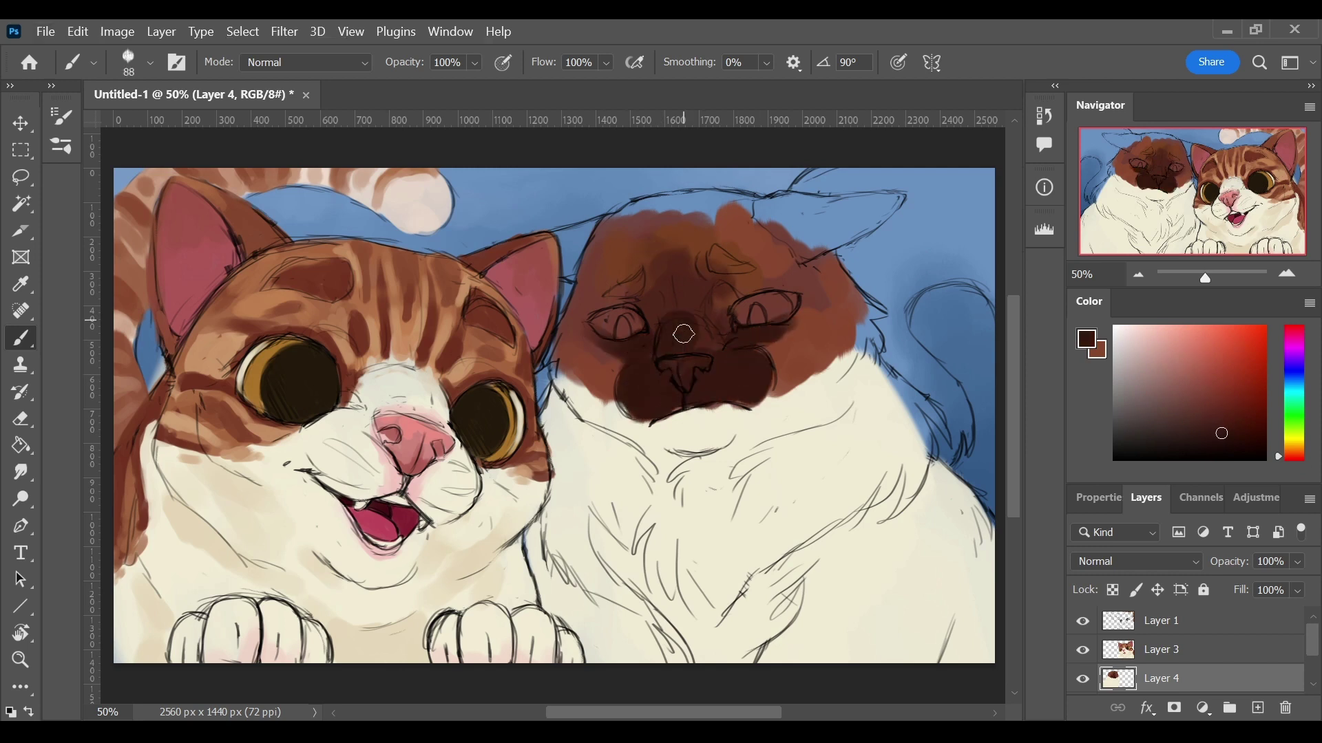
pyautogui.moveTo(798, 331); pyautogui.dragTo(839, 390)
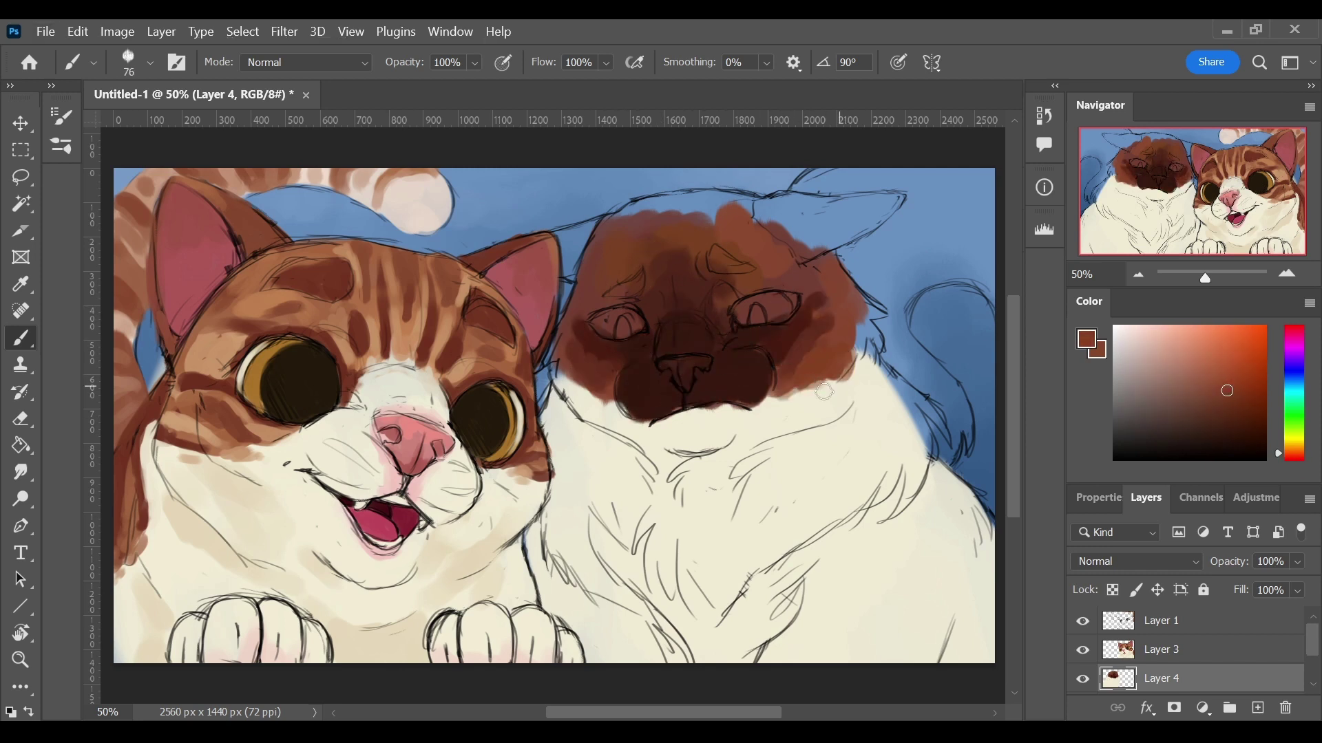
# - Paint a cream blaze down the nose bridge and chin, and paint both eyes blue
pyautogui.keyDown('alt'); pyautogui.click(849, 362); pyautogui.keyUp('alt')
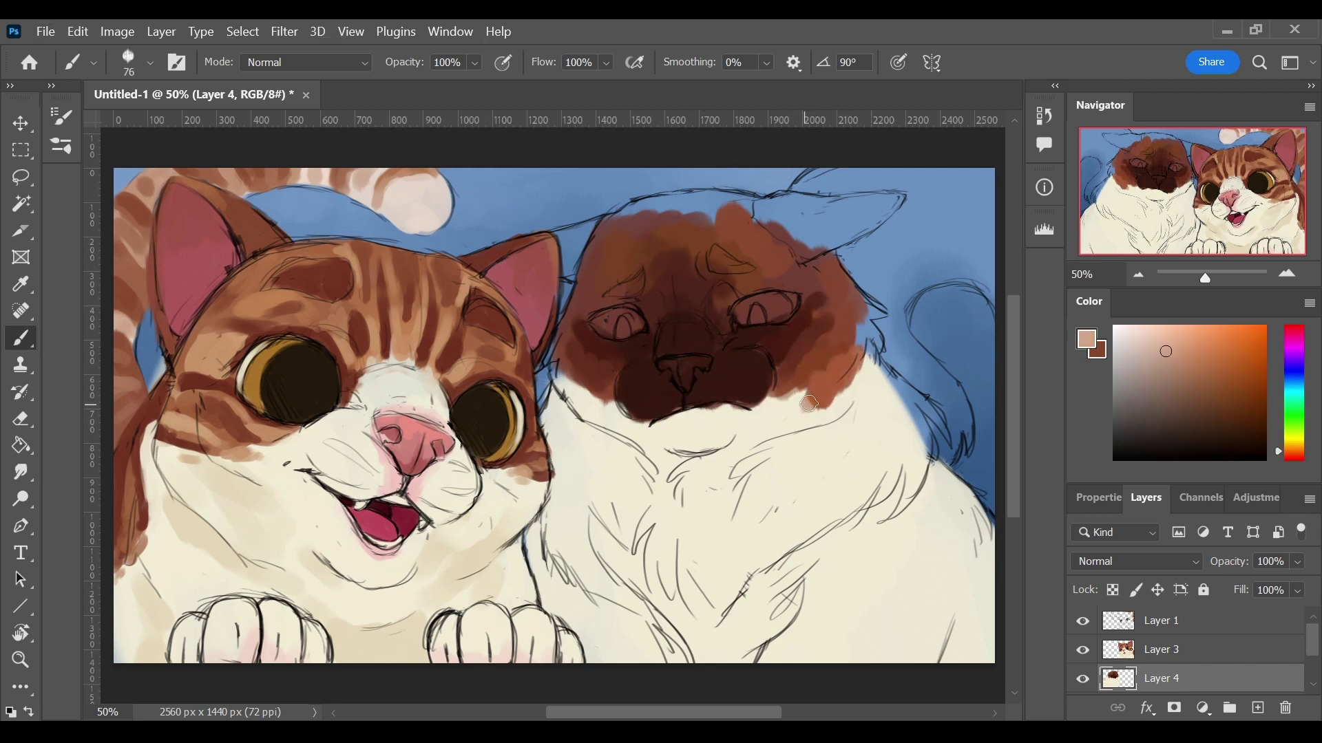
pyautogui.keyDown('alt'); pyautogui.click(833, 371); pyautogui.keyUp('alt')
pyautogui.moveTo(689, 409); pyautogui.dragTo(671, 214)
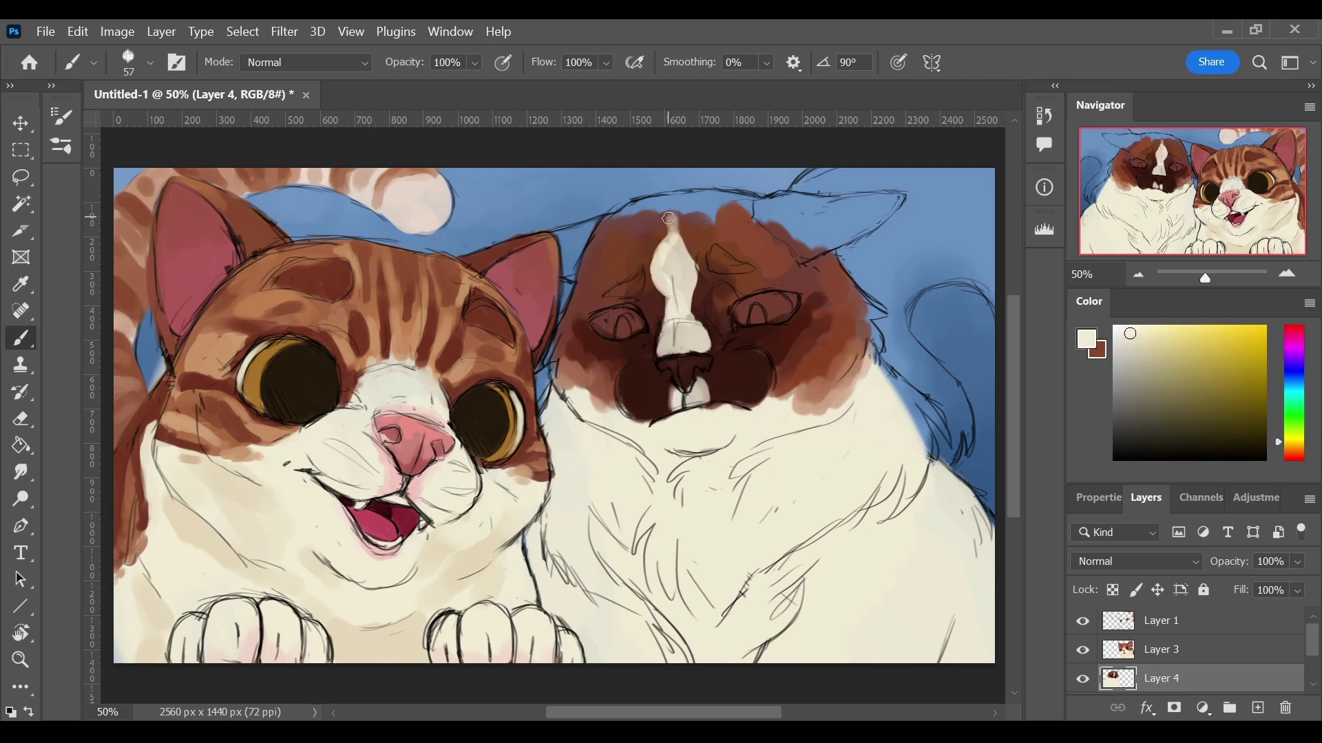
pyautogui.keyDown('alt'); pyautogui.click(895, 289); pyautogui.keyUp('alt')
pyautogui.moveTo(743, 310); pyautogui.dragTo(784, 307)
pyautogui.moveTo(599, 320); pyautogui.dragTo(637, 324)
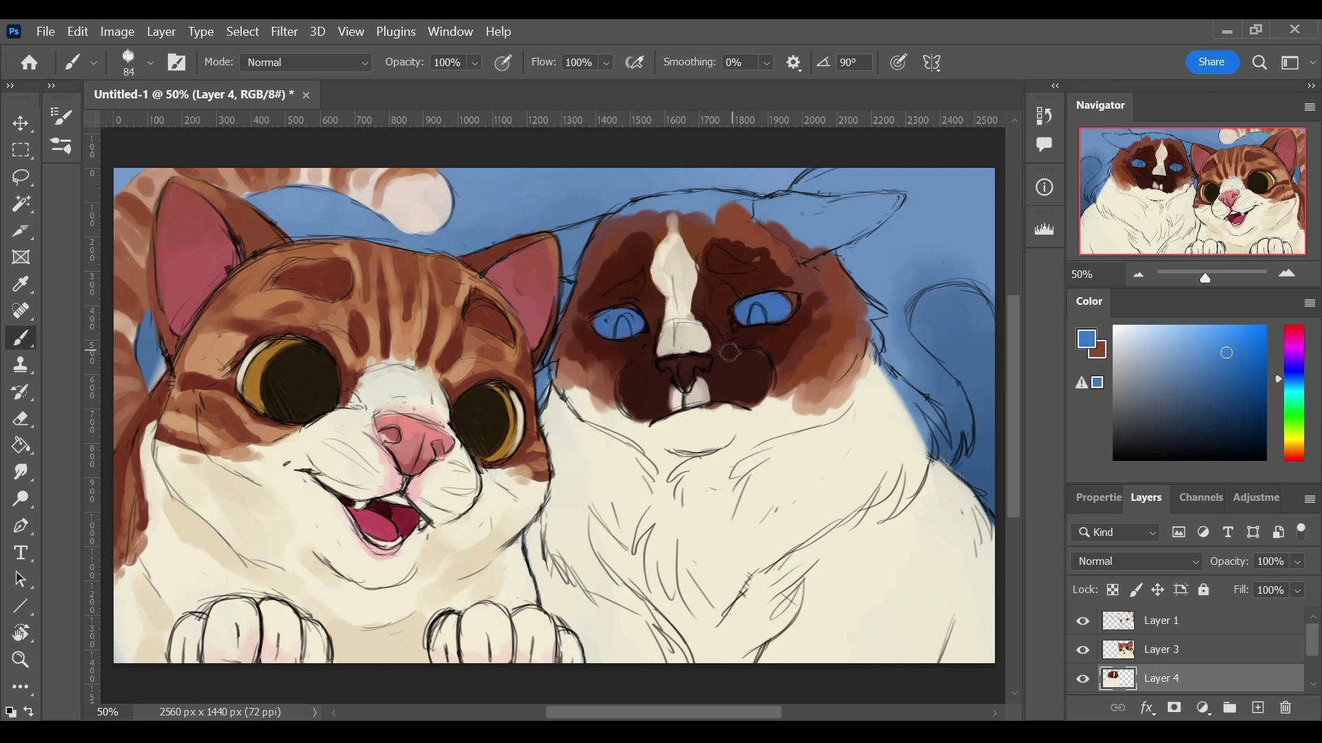
# - Paint dark fur over the right ear and tail and add reddish-brown forehead strokes
pyautogui.keyDown('alt'); pyautogui.click(413, 444); pyautogui.keyUp('alt')
pyautogui.keyDown('alt'); pyautogui.click(734, 298); pyautogui.keyUp('alt')
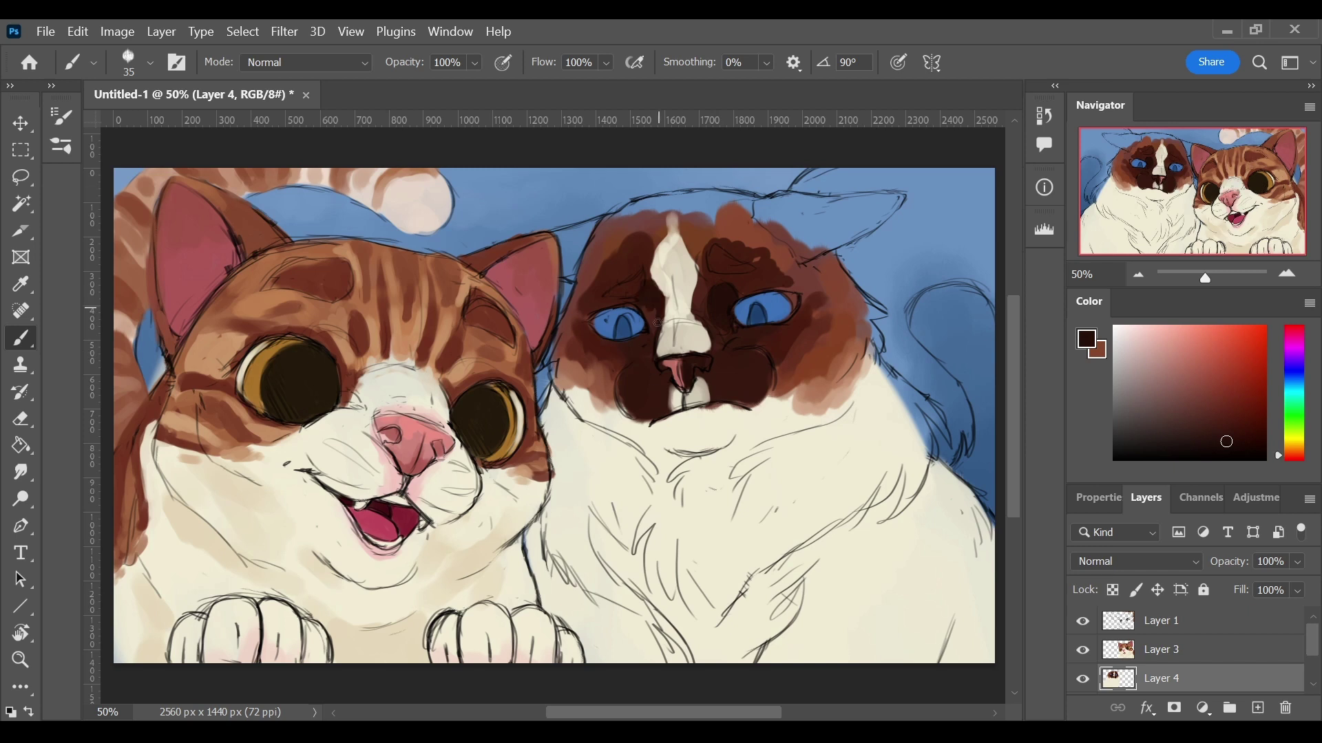
pyautogui.keyDown('alt'); pyautogui.click(731, 276); pyautogui.keyUp('alt')
pyautogui.moveTo(757, 207)
pyautogui.mouseDown()
pyautogui.moveTo(919, 198)
pyautogui.moveTo(899, 256)
pyautogui.moveTo(964, 413)
pyautogui.mouseUp()
pyautogui.keyDown('alt'); pyautogui.click(817, 298); pyautogui.keyUp('alt')
pyautogui.moveTo(637, 248); pyautogui.dragTo(713, 196)
pyautogui.moveTo(599, 234); pyautogui.dragTo(766, 302)
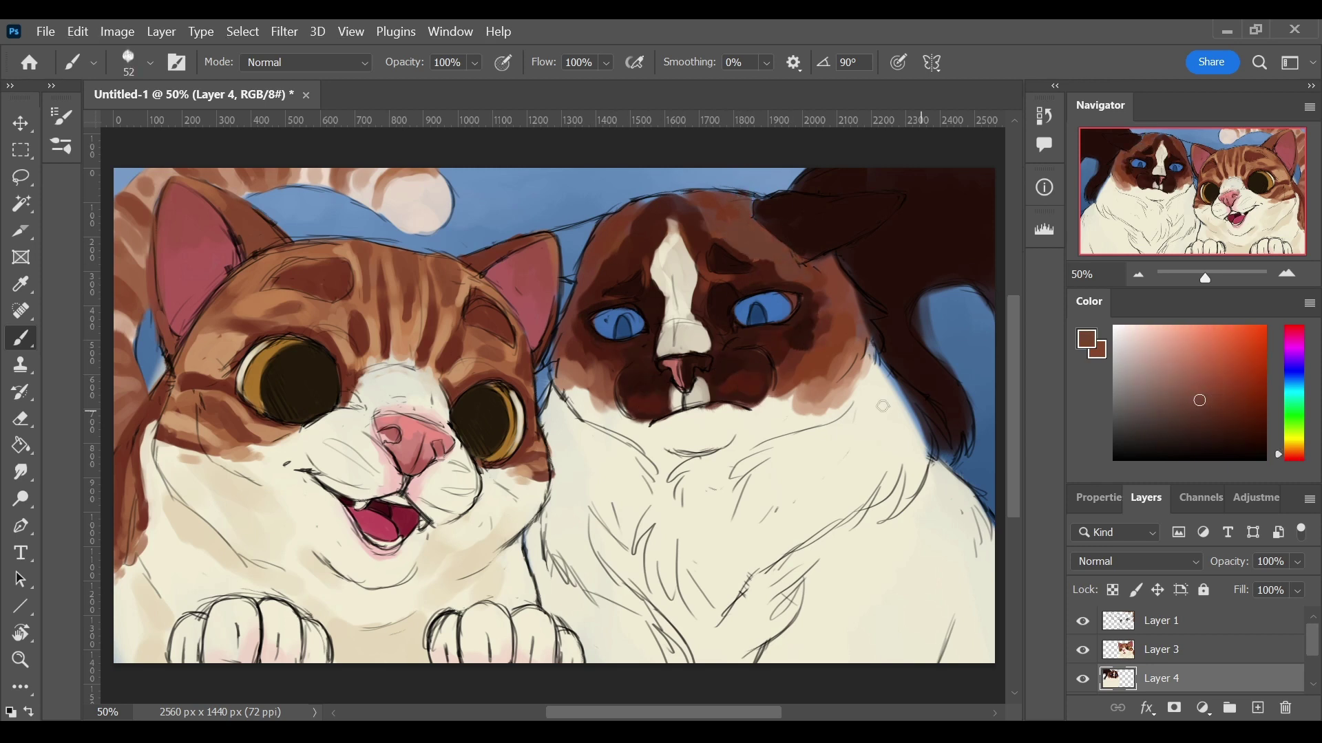
pyautogui.keyDown('alt'); pyautogui.click(785, 254); pyautogui.keyUp('alt')
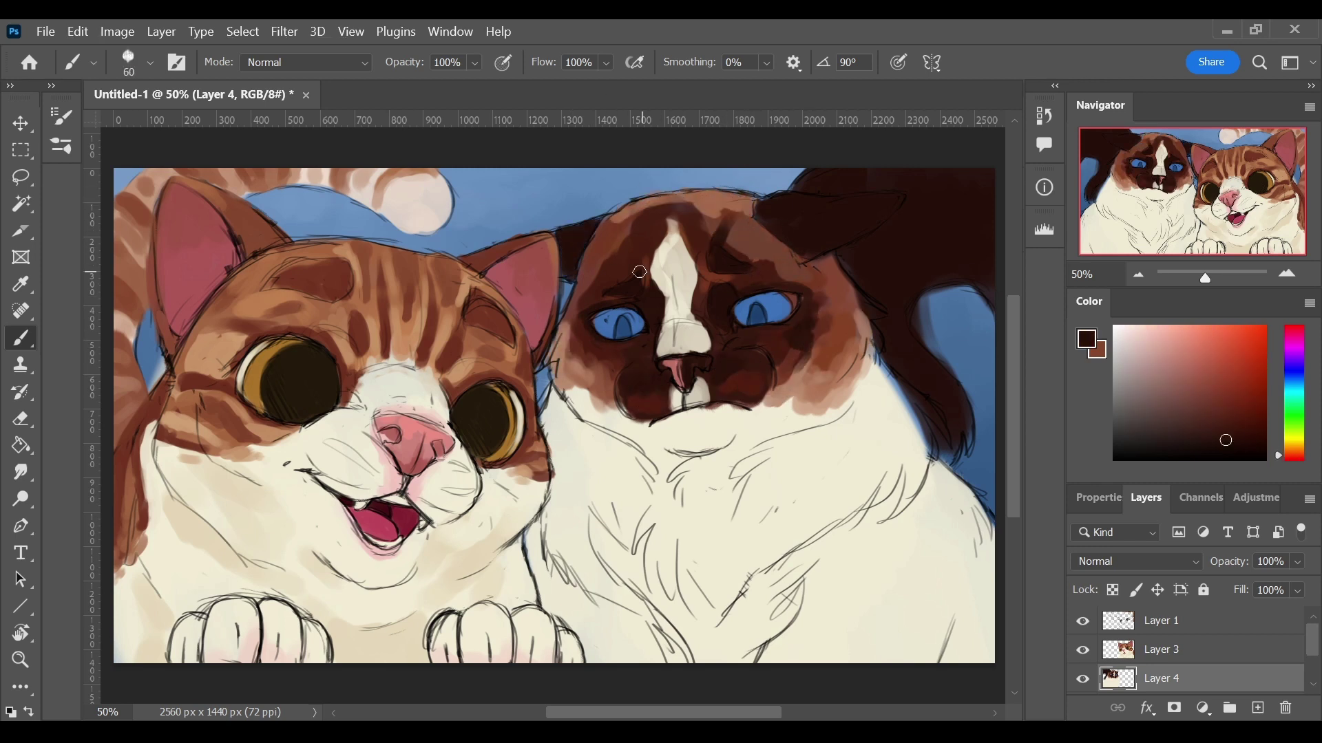
pyautogui.keyDown('alt'); pyautogui.click(802, 259); pyautogui.keyUp('alt')
pyautogui.hscroll(2, 617, 227)
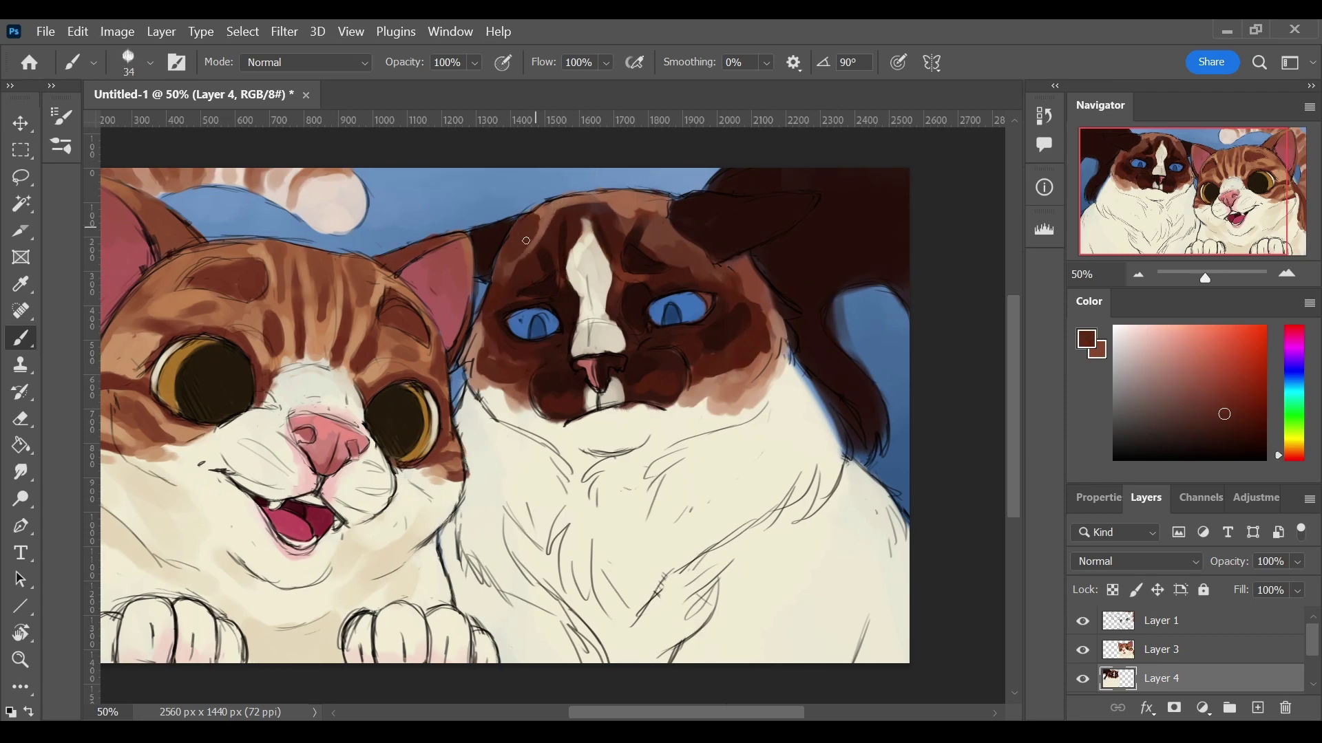
# - Extend brown fur below the chin and lay large tan strokes over the chest
pyautogui.press(']')
pyautogui.press(']')
pyautogui.press(']')
pyautogui.keyDown('alt'); pyautogui.click(739, 360); pyautogui.keyUp('alt')
pyautogui.moveTo(739, 360)
pyautogui.mouseDown()
pyautogui.moveTo(661, 427)
pyautogui.moveTo(559, 428)
pyautogui.mouseUp()
pyautogui.keyDown('alt'); pyautogui.click(558, 428); pyautogui.keyUp('alt')
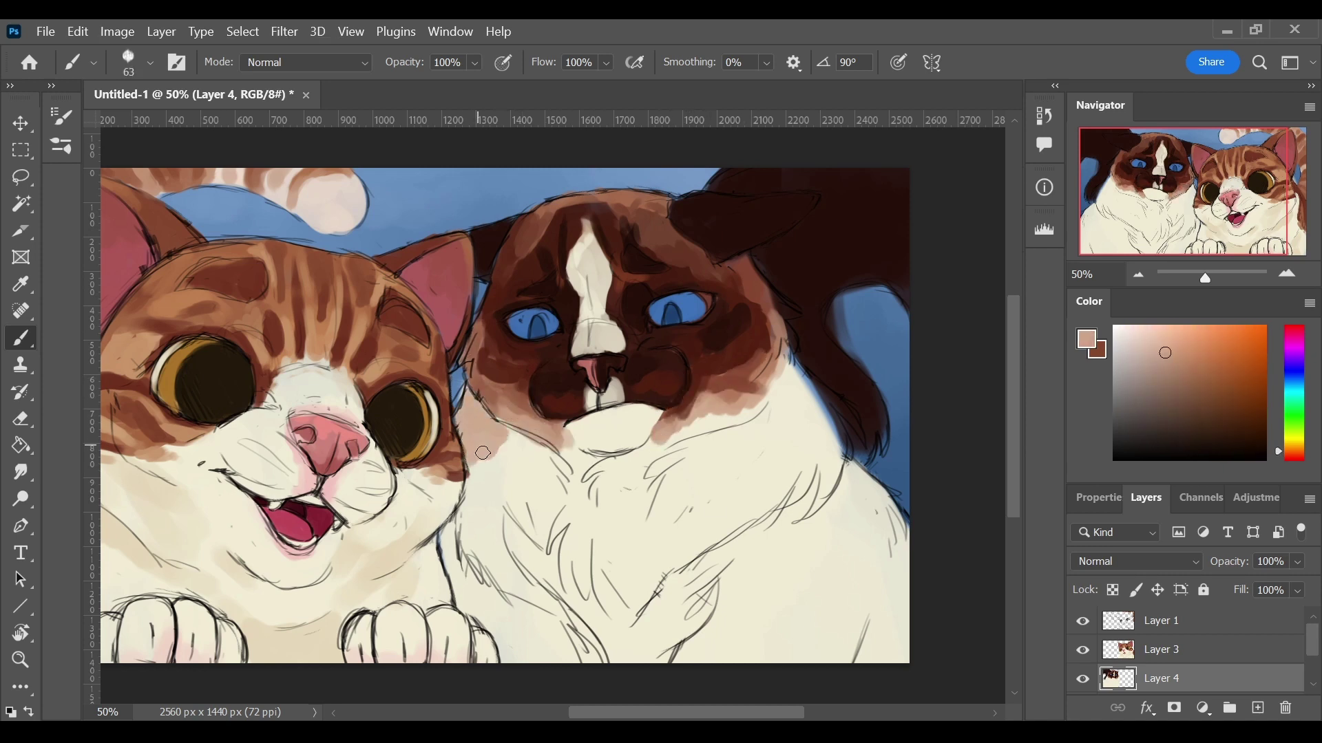
pyautogui.press(']')
pyautogui.press(']')
pyautogui.press(']')
pyautogui.moveTo(764, 392)
pyautogui.mouseDown()
pyautogui.moveTo(802, 559)
pyautogui.moveTo(881, 615)
pyautogui.mouseUp()
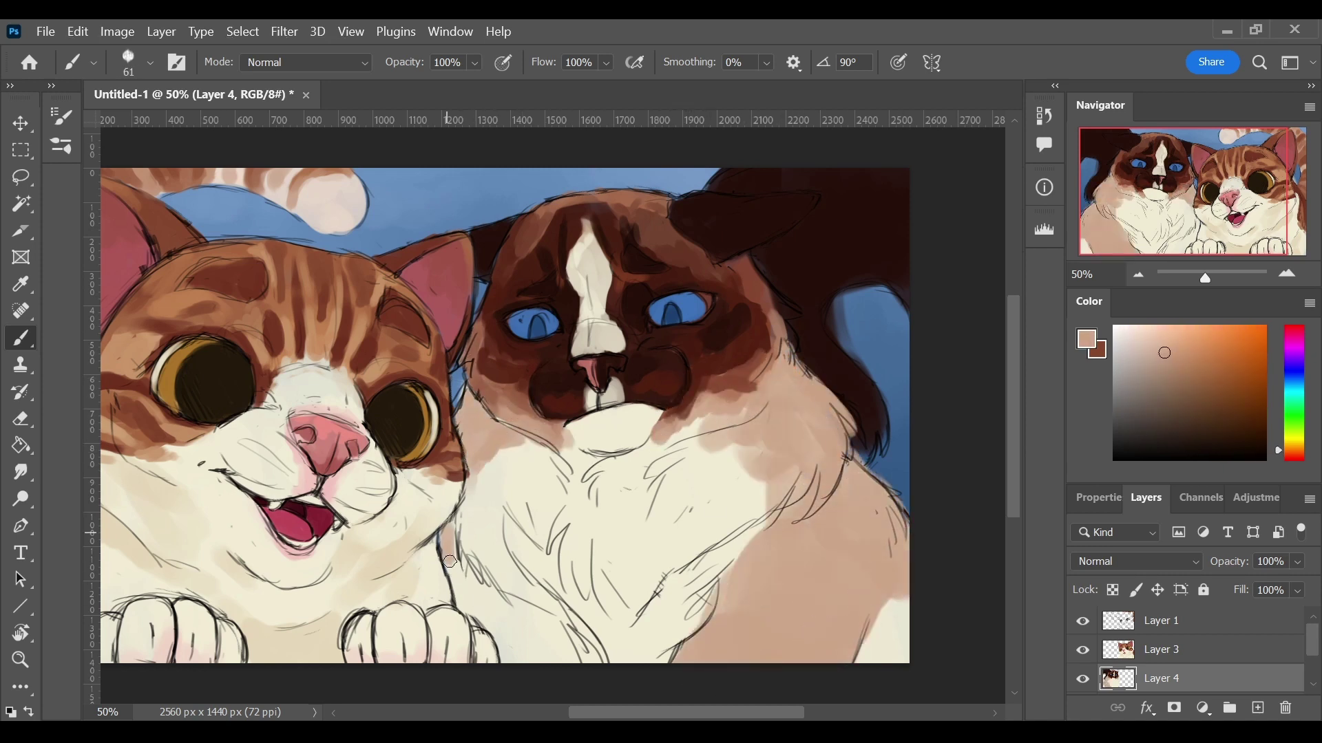
# - Brighten the irises to cyan and repaint the patch by the ear in dark brown
pyautogui.press('[')
pyautogui.press('[')
pyautogui.press('[')
pyautogui.keyDown('alt'); pyautogui.click(656, 317); pyautogui.keyUp('alt')
pyautogui.moveTo(512, 327); pyautogui.dragTo(534, 320)
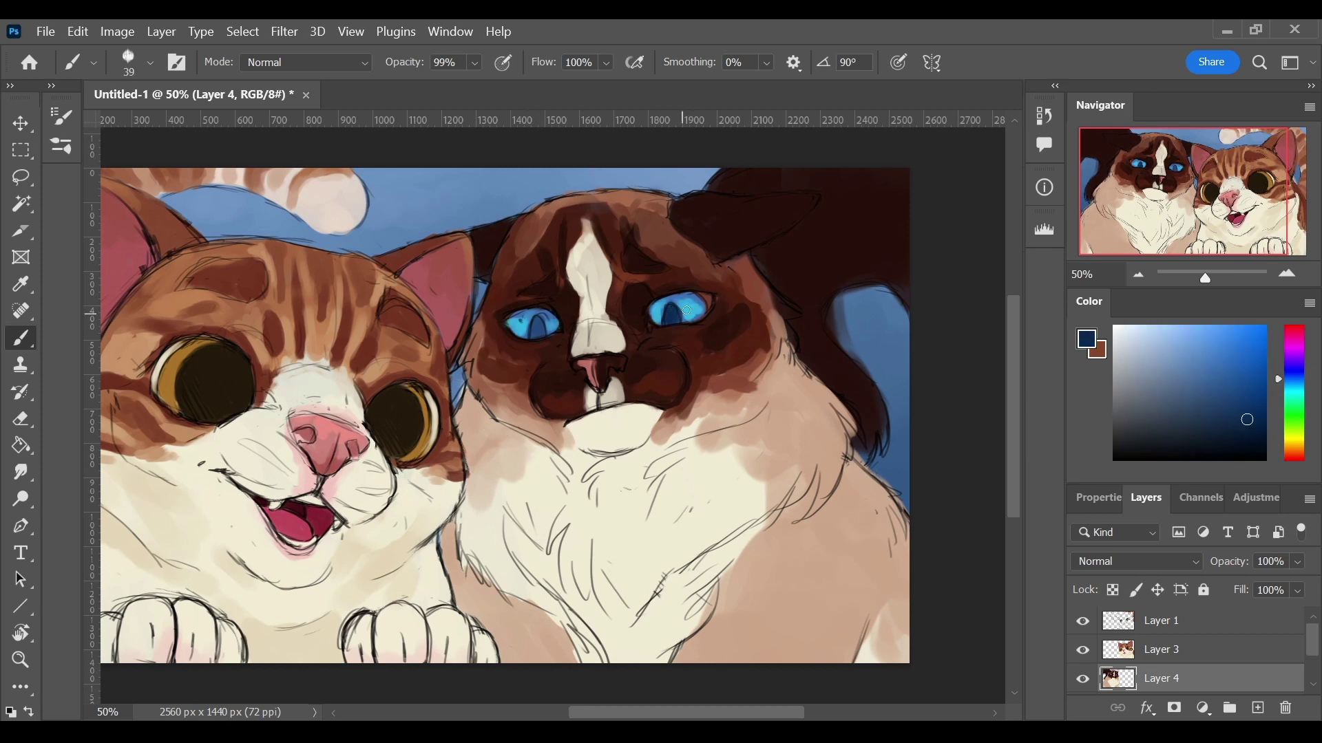
pyautogui.keyDown('alt'); pyautogui.click(784, 251); pyautogui.keyUp('alt')
pyautogui.press(']')
pyautogui.press(']')
pyautogui.press(']')
pyautogui.moveTo(792, 275); pyautogui.dragTo(735, 173)
pyautogui.moveTo(790, 253); pyautogui.dragTo(891, 173)
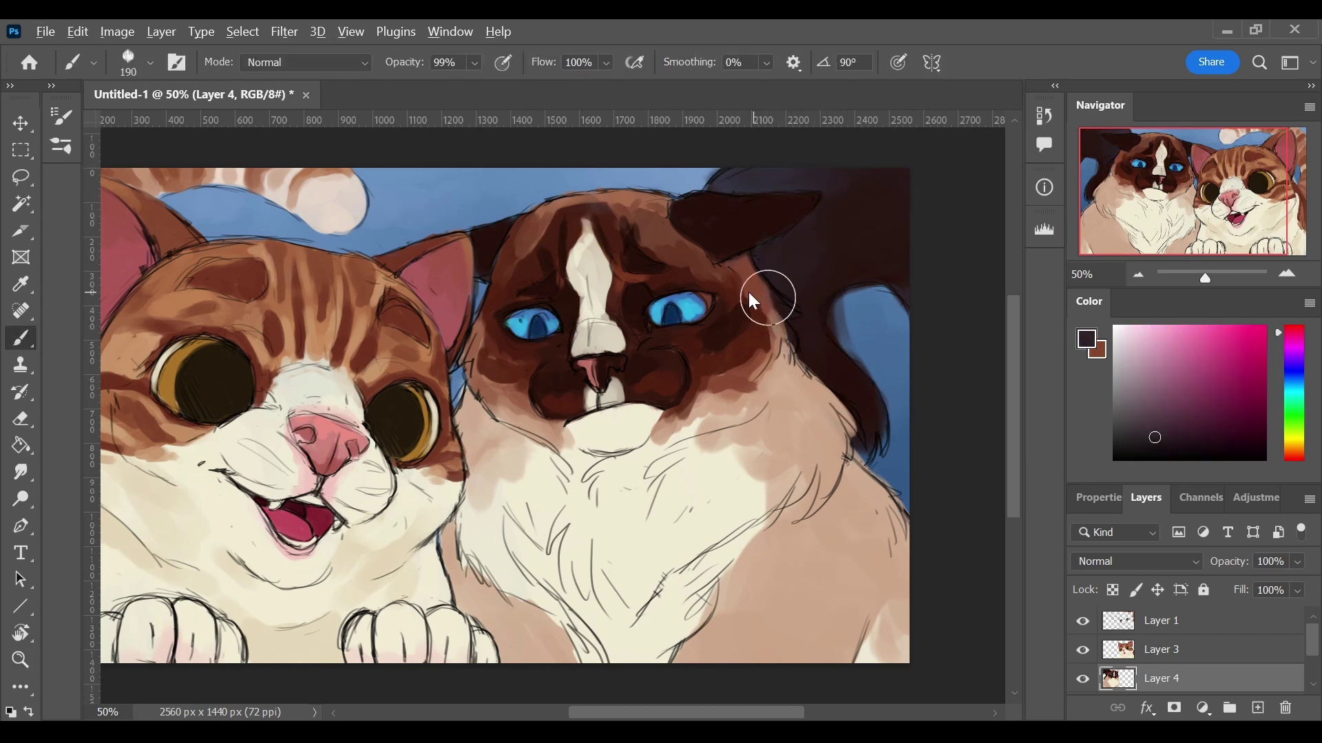
# - Shade the cat's shoulder and chest in darker brown
pyautogui.keyDown('alt'); pyautogui.click(733, 270); pyautogui.keyUp('alt')
pyautogui.keyDown('alt'); pyautogui.click(480, 335); pyautogui.keyUp('alt')
pyautogui.moveTo(846, 475); pyautogui.dragTo(884, 516)
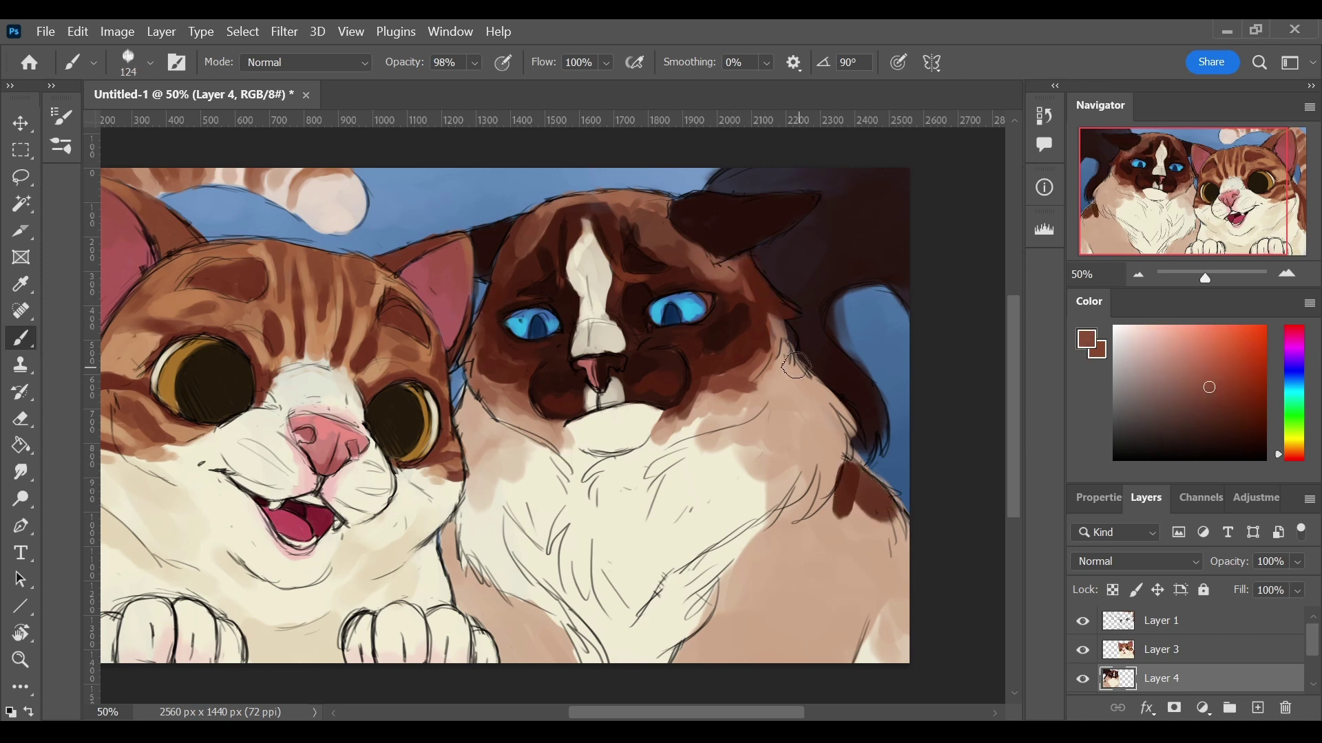
pyautogui.moveTo(791, 385); pyautogui.dragTo(840, 551)
pyautogui.moveTo(723, 619); pyautogui.dragTo(860, 551)
pyautogui.moveTo(846, 481); pyautogui.dragTo(891, 551)
pyautogui.keyDown('alt'); pyautogui.moveTo(798, 434); pyautogui.dragTo(496, 448); pyautogui.keyUp('alt')
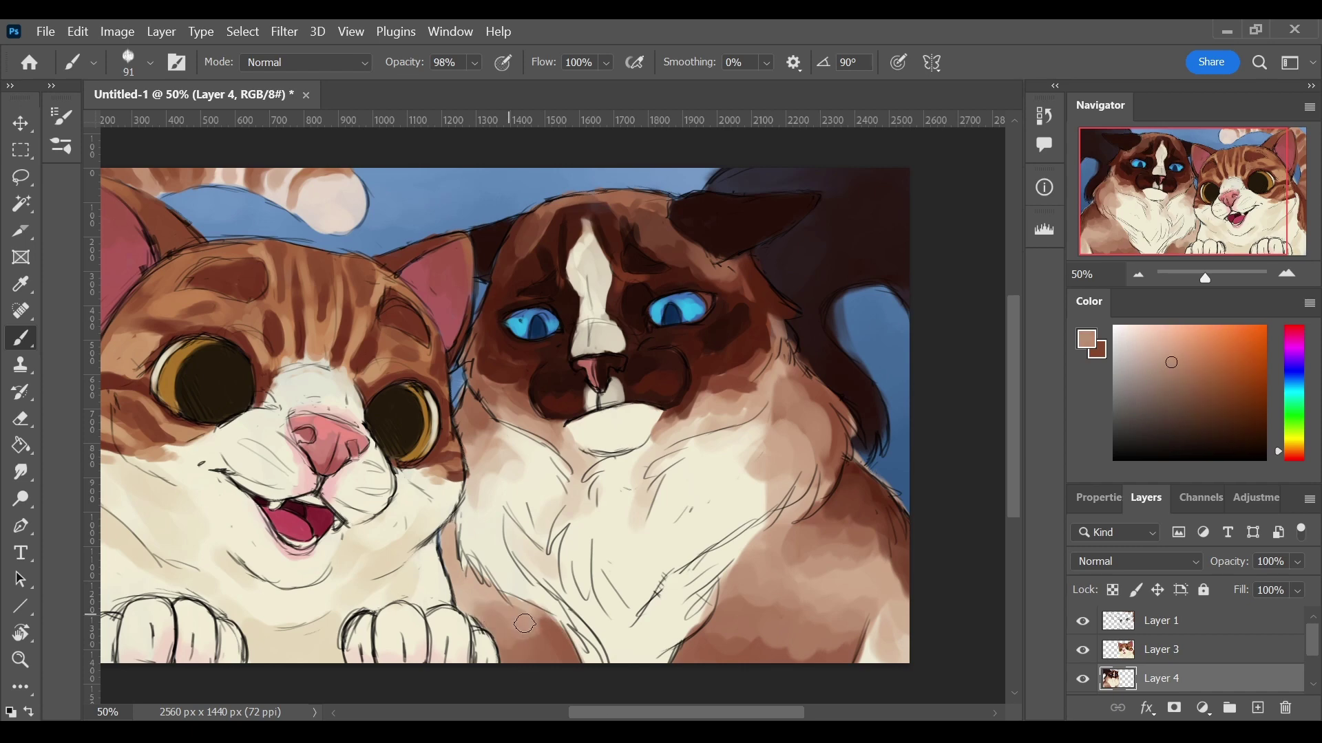
# - Add cream highlights on the blue-eyed cat's chest and chin, then warm everything with a red-shifted Color Balance
pyautogui.hotkey('ctrl', 'shift', 'h')
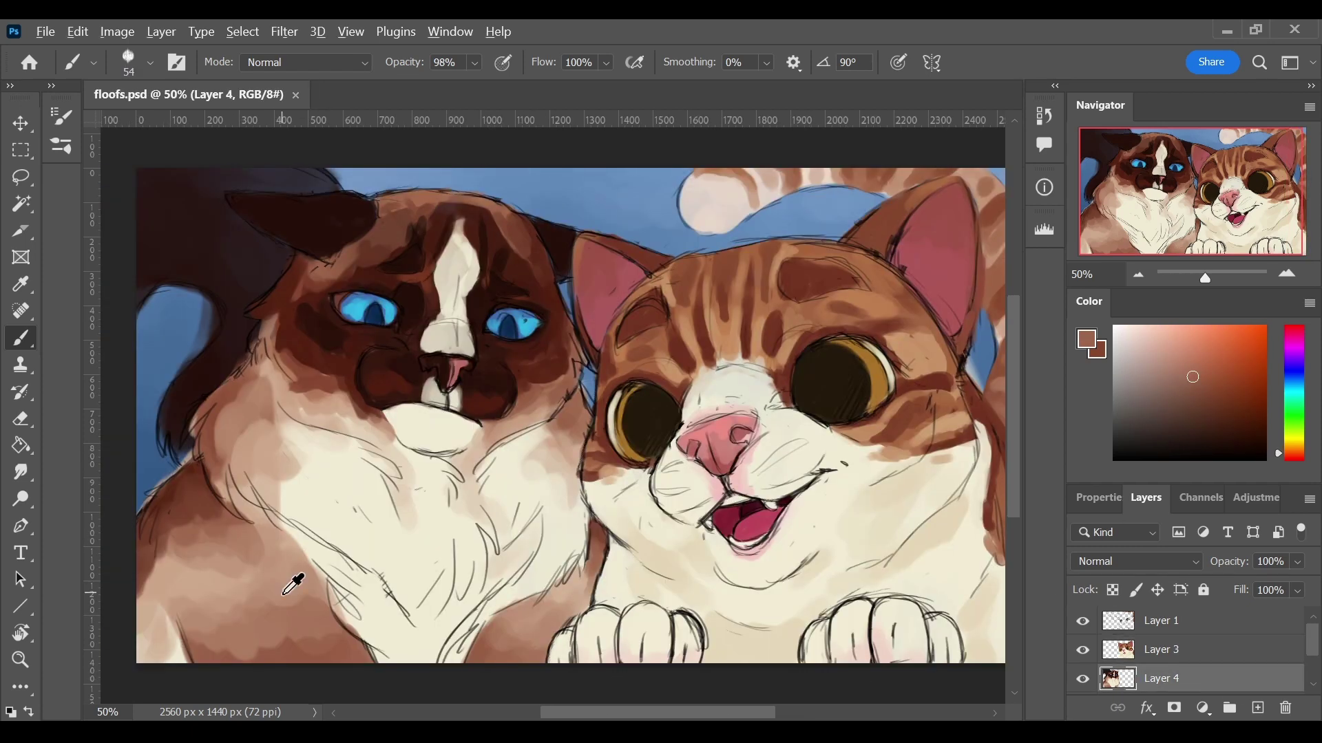
pyautogui.moveTo(234, 564); pyautogui.dragTo(316, 640)
pyautogui.moveTo(275, 544); pyautogui.dragTo(358, 592)
pyautogui.moveTo(385, 496); pyautogui.dragTo(408, 531)
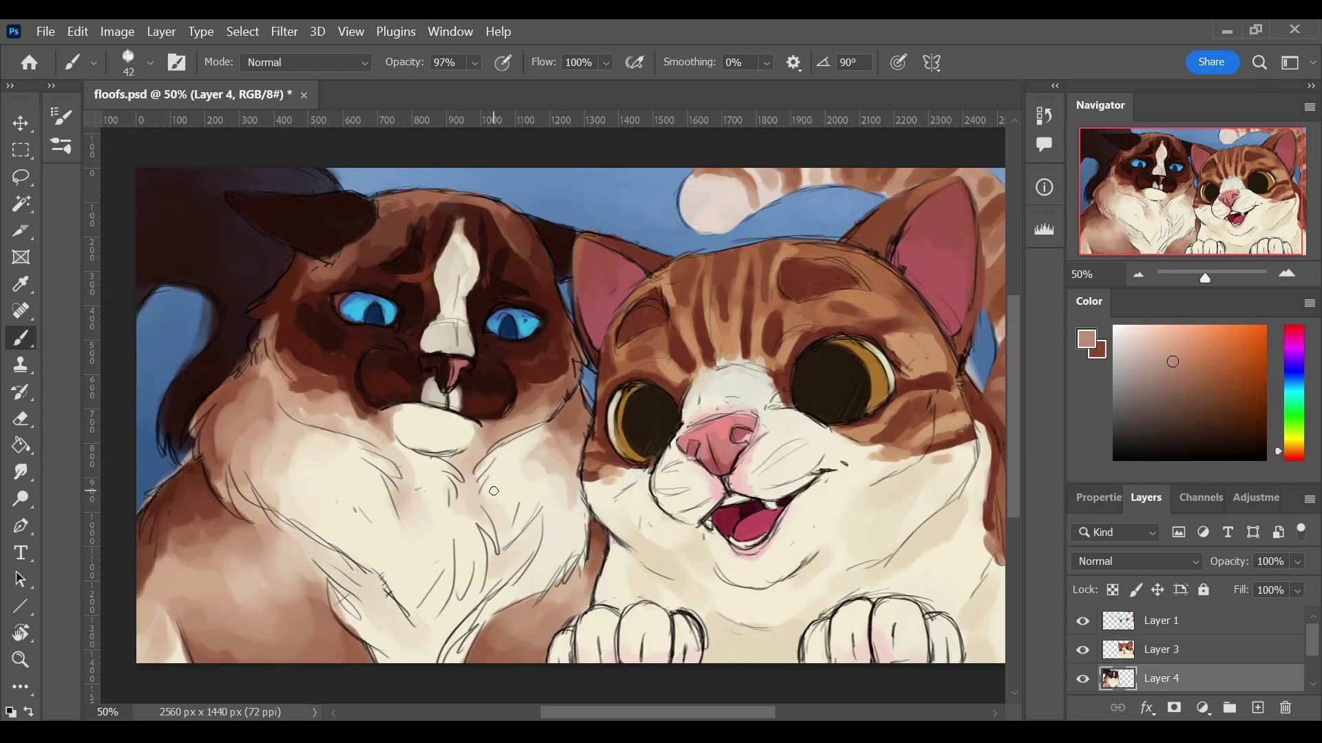
pyautogui.moveTo(413, 434); pyautogui.dragTo(468, 427)
pyautogui.keyDown('alt'); pyautogui.click(461, 219); pyautogui.keyUp('alt')
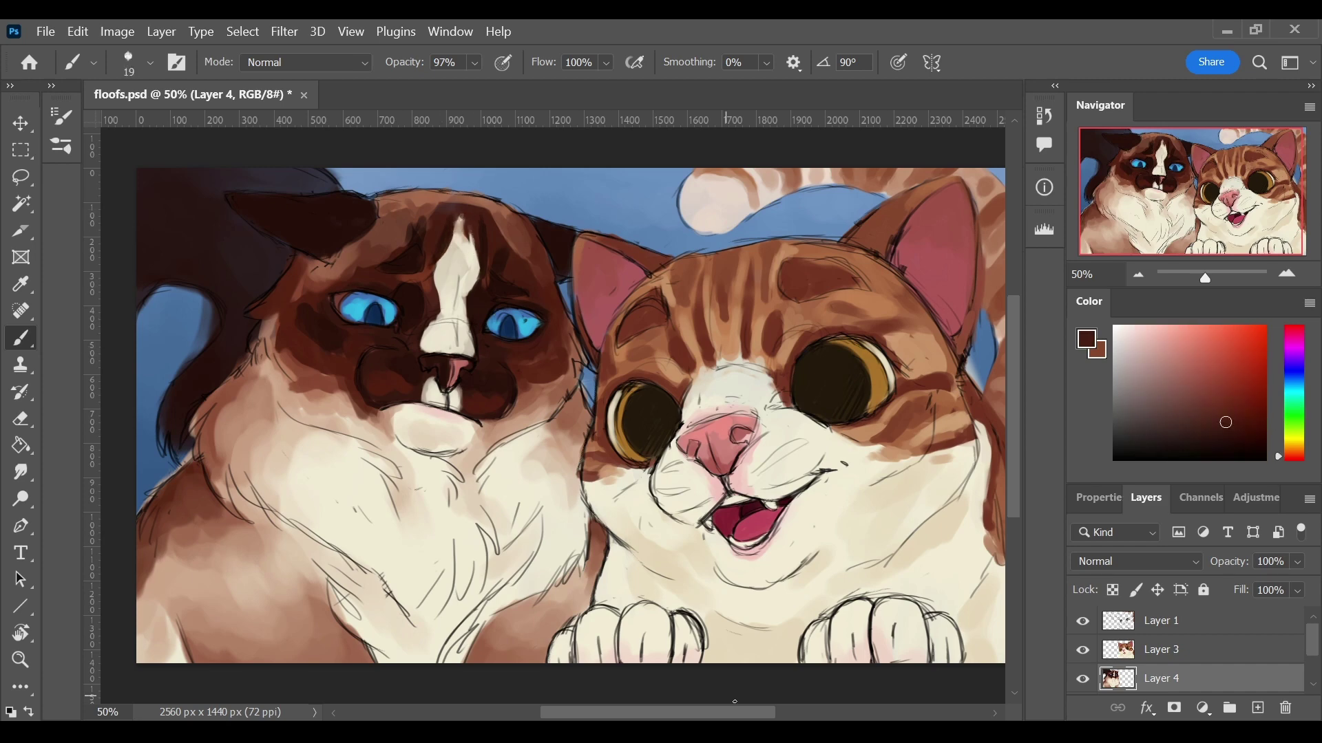
pyautogui.click(1162, 621)
pyautogui.moveTo(1159, 596); pyautogui.dragTo(1196, 596)
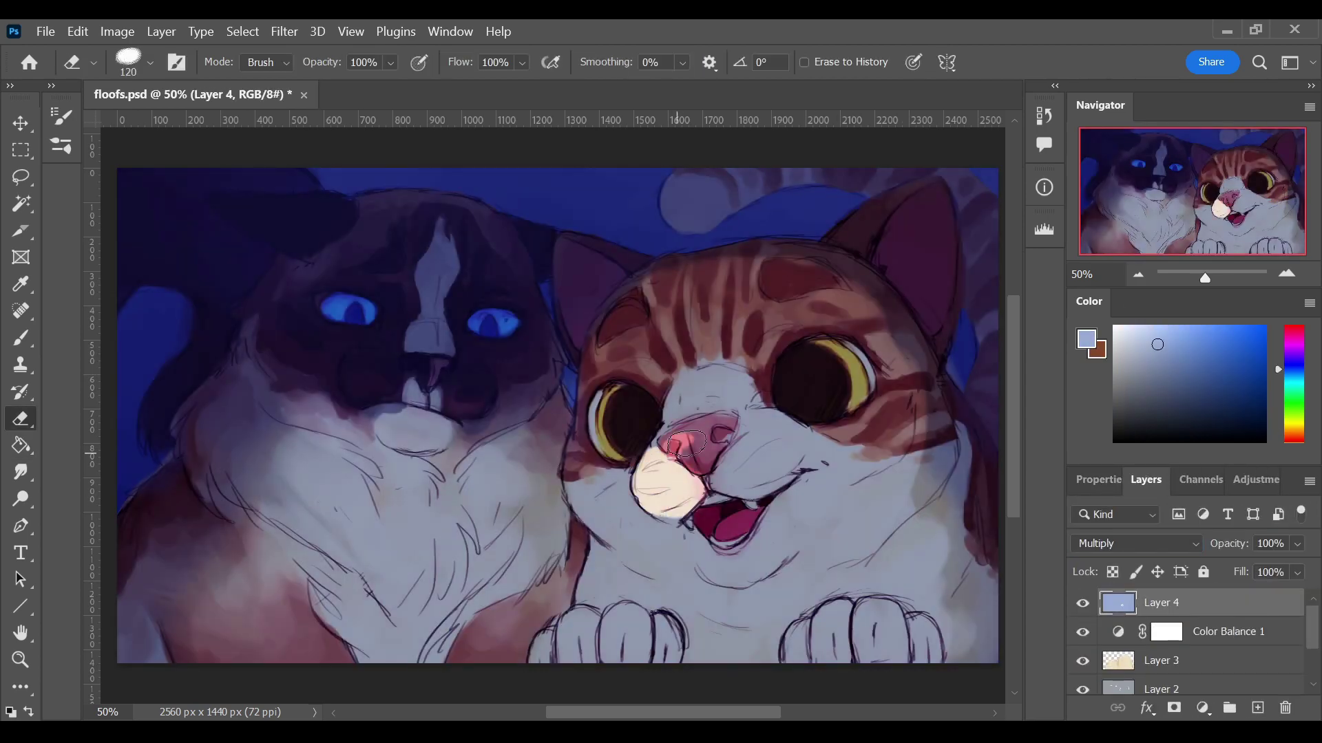
# - Erase the shadow layer to brighten the orange cat's face, cheeks and chin
pyautogui.moveTo(686, 444); pyautogui.dragTo(699, 495)
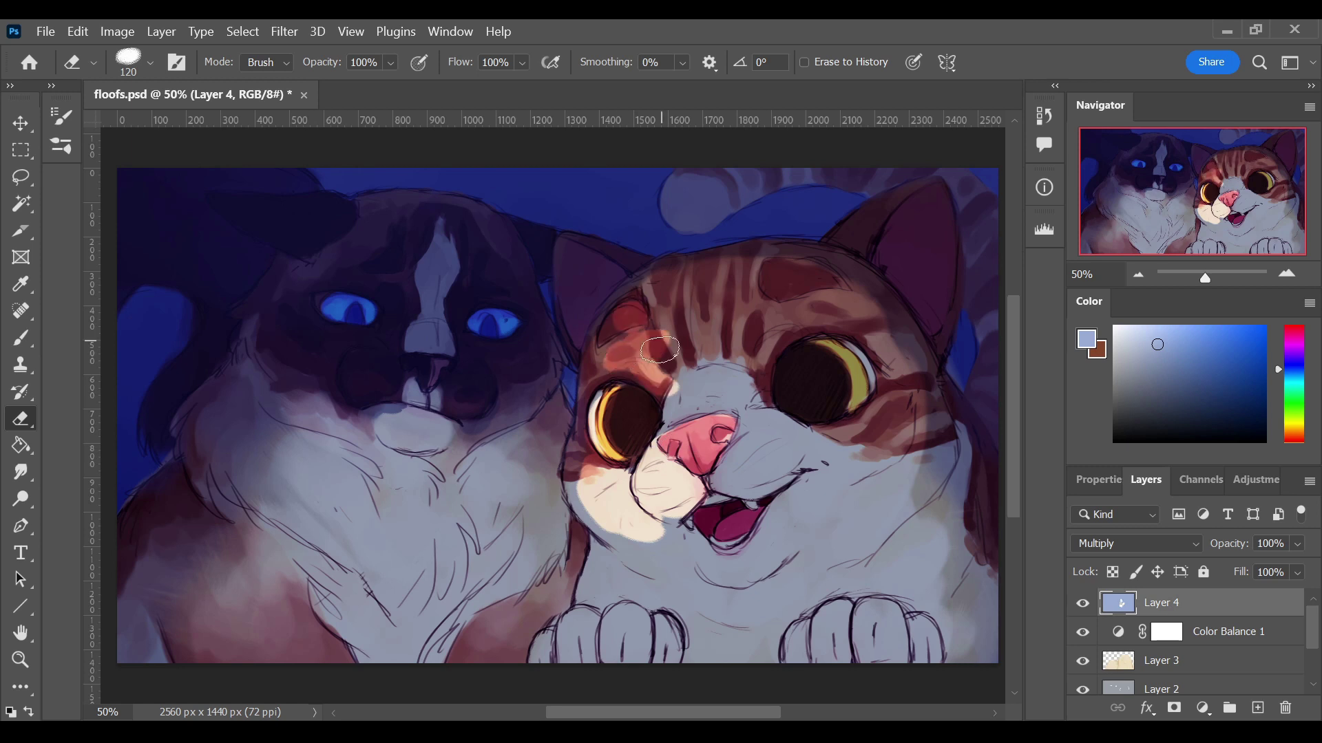
pyautogui.moveTo(698, 495)
pyautogui.mouseDown()
pyautogui.moveTo(786, 527)
pyautogui.moveTo(766, 388)
pyautogui.mouseUp()
pyautogui.press('b')
pyautogui.press('e')
pyautogui.press('b')
pyautogui.press('e')
pyautogui.moveTo(640, 537)
pyautogui.mouseDown()
pyautogui.moveTo(816, 561)
pyautogui.moveTo(636, 577)
pyautogui.mouseUp()
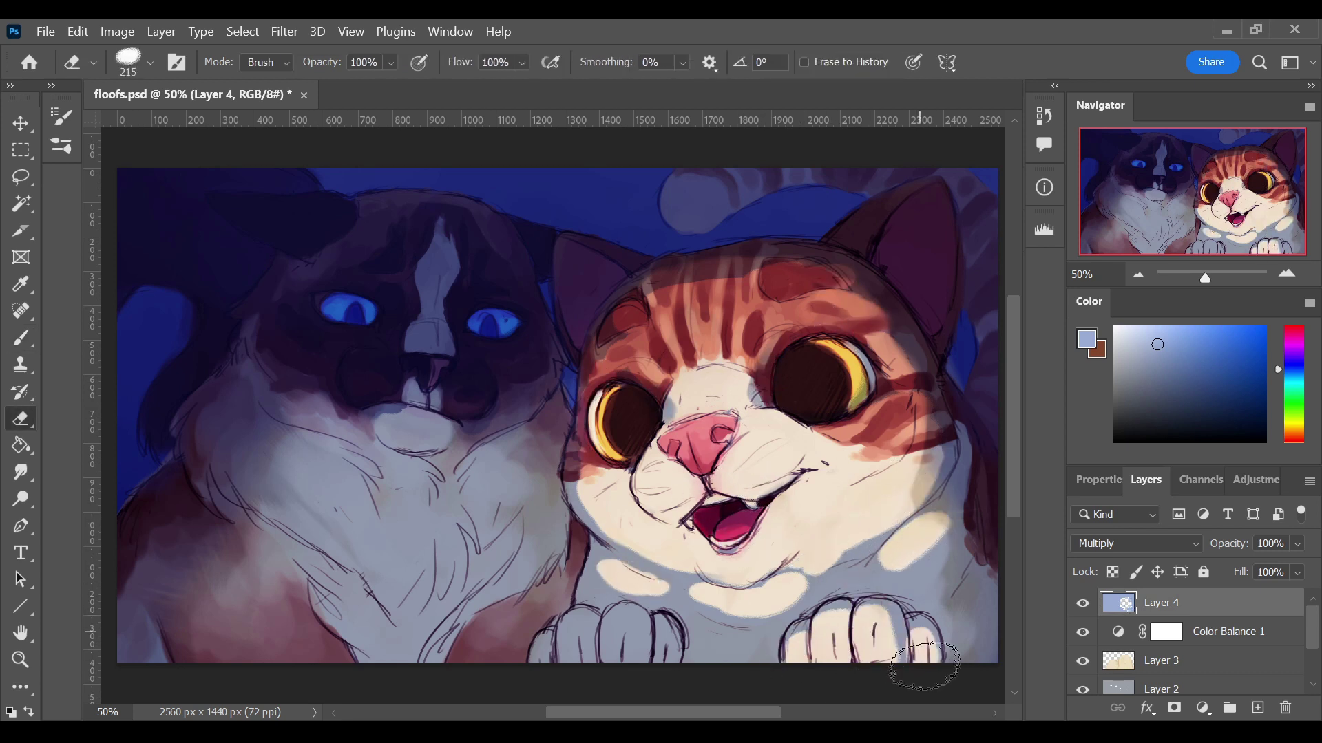
# - Erase shadow patches across the blue-eyed cat's chest and cheeks, then add a new empty layer
pyautogui.press('b')
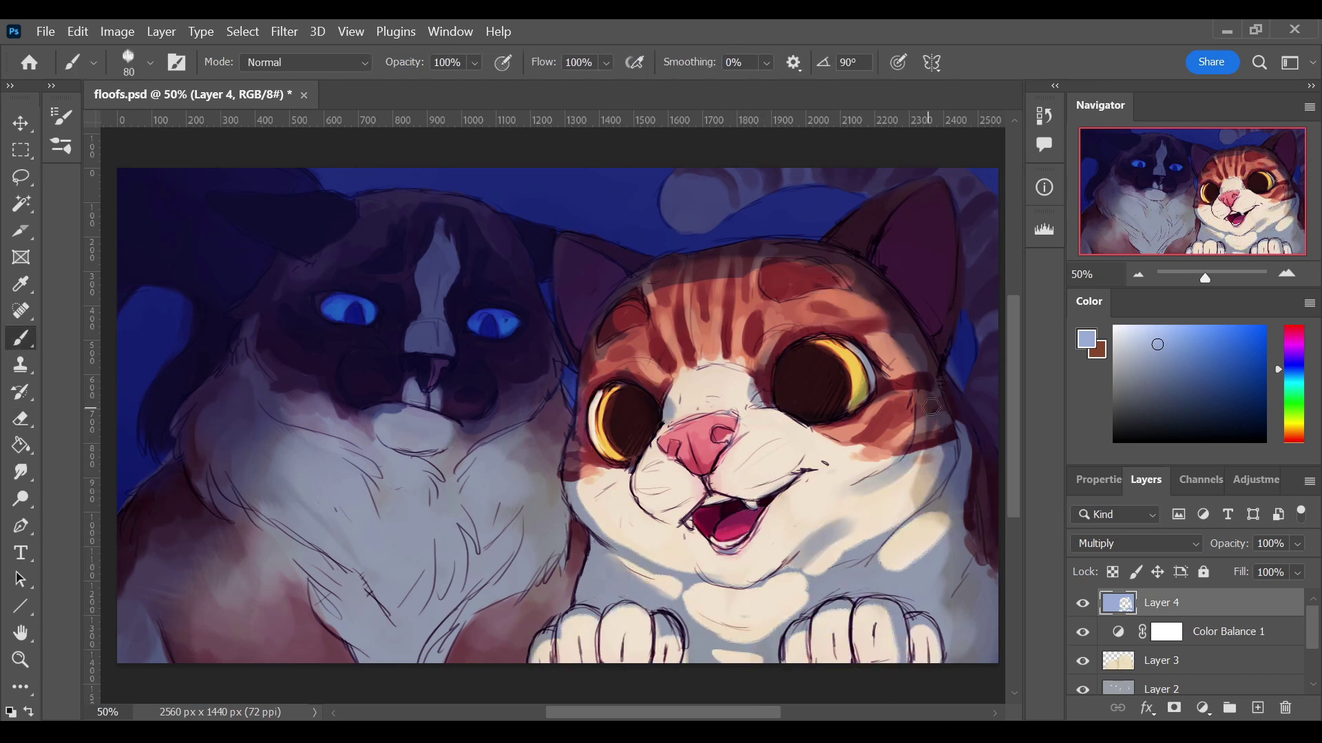
pyautogui.press('e')
pyautogui.press('b')
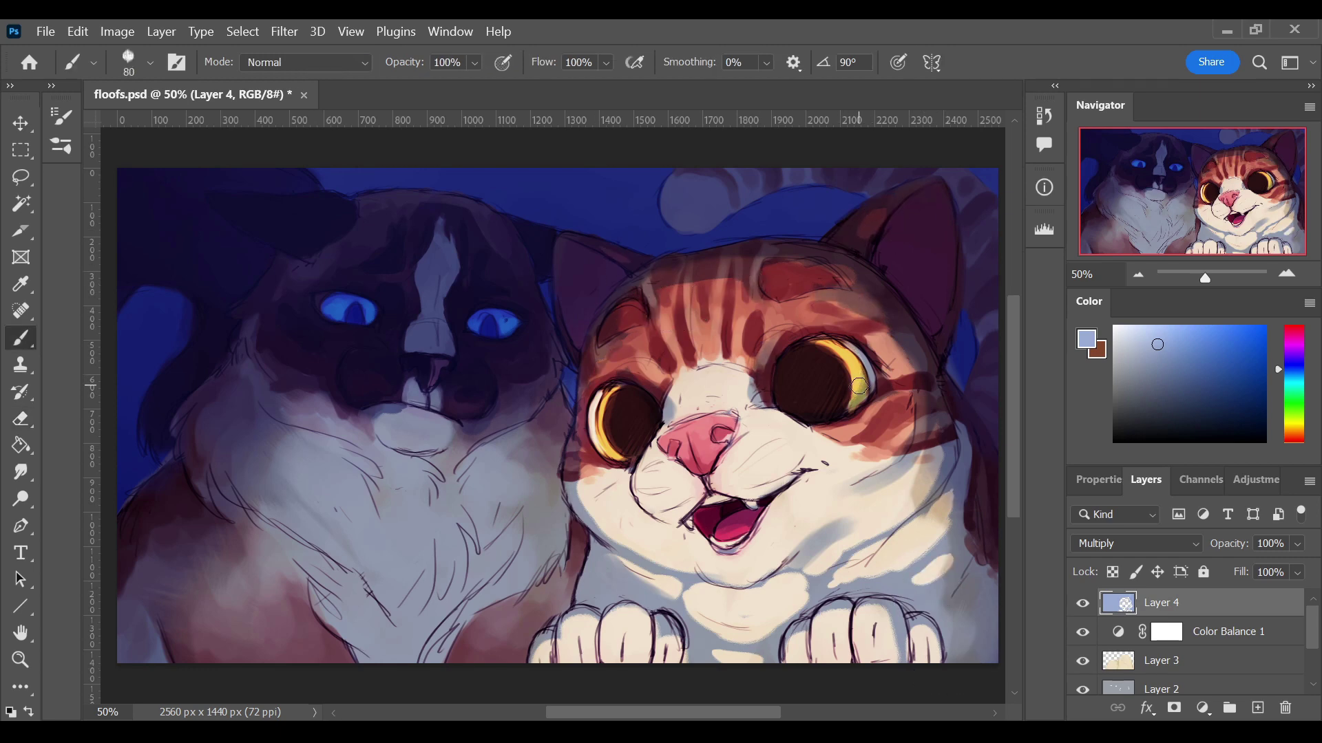
pyautogui.click(1084, 603)
pyautogui.press('e')
pyautogui.moveTo(386, 585); pyautogui.dragTo(330, 495)
pyautogui.moveTo(310, 550); pyautogui.dragTo(427, 413)
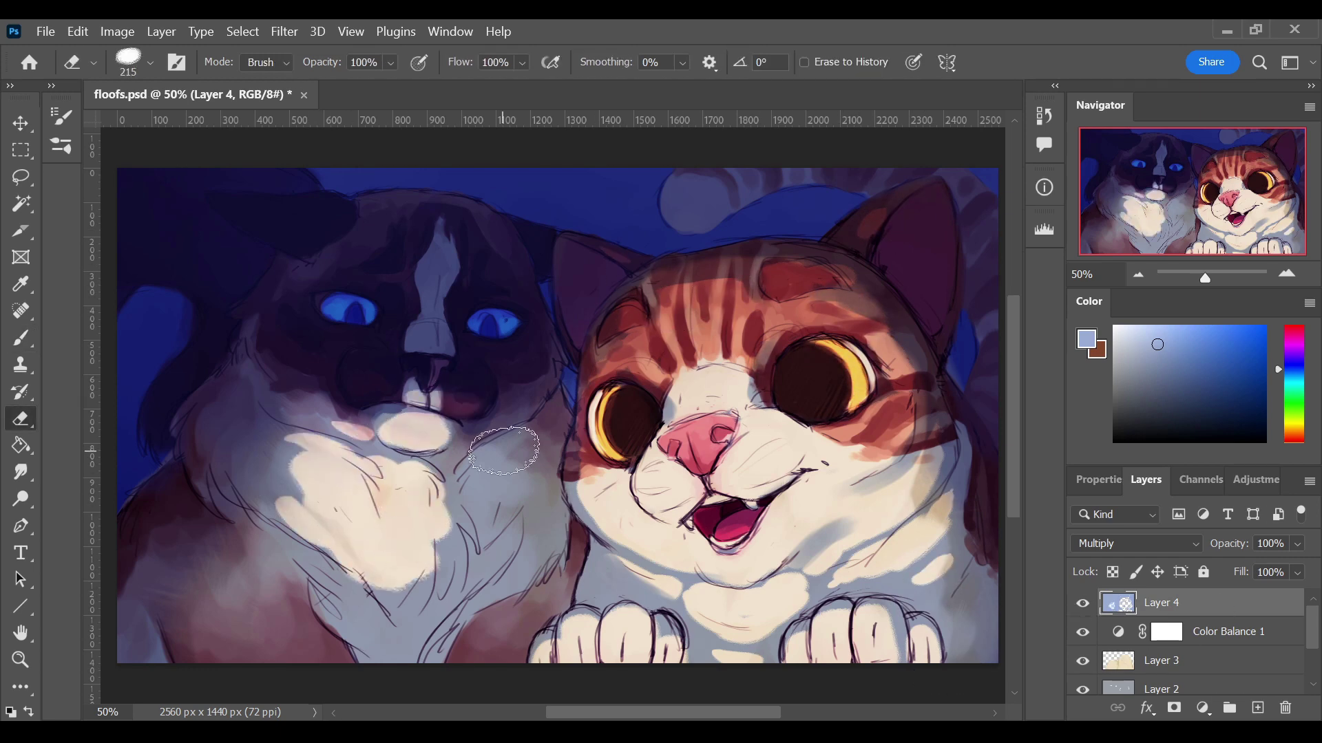
pyautogui.moveTo(481, 482); pyautogui.dragTo(275, 620)
pyautogui.moveTo(475, 640); pyautogui.dragTo(507, 493)
pyautogui.moveTo(371, 382); pyautogui.dragTo(468, 389)
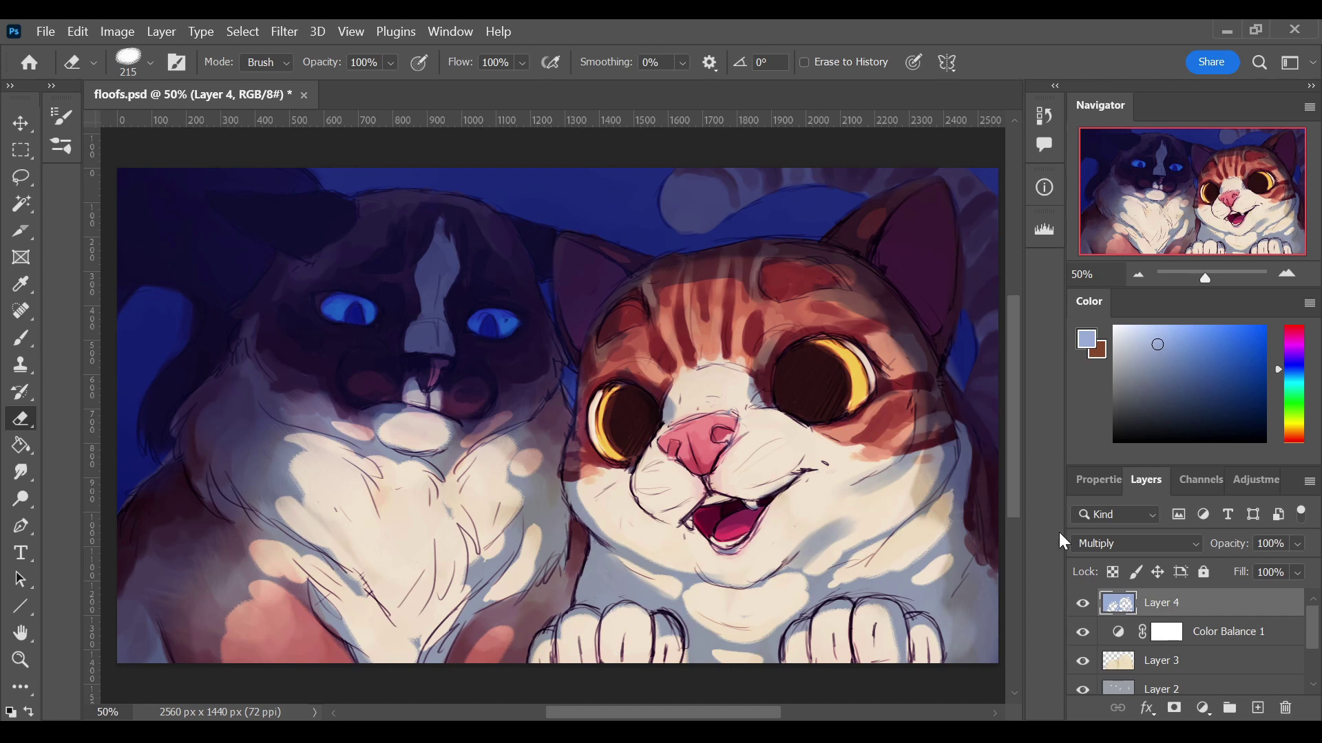
pyautogui.hotkey('ctrl', 'shift', 'alt', 'n')
# - Sample dark navy and brighter blue tones from the canvas for the background
pyautogui.press('b')
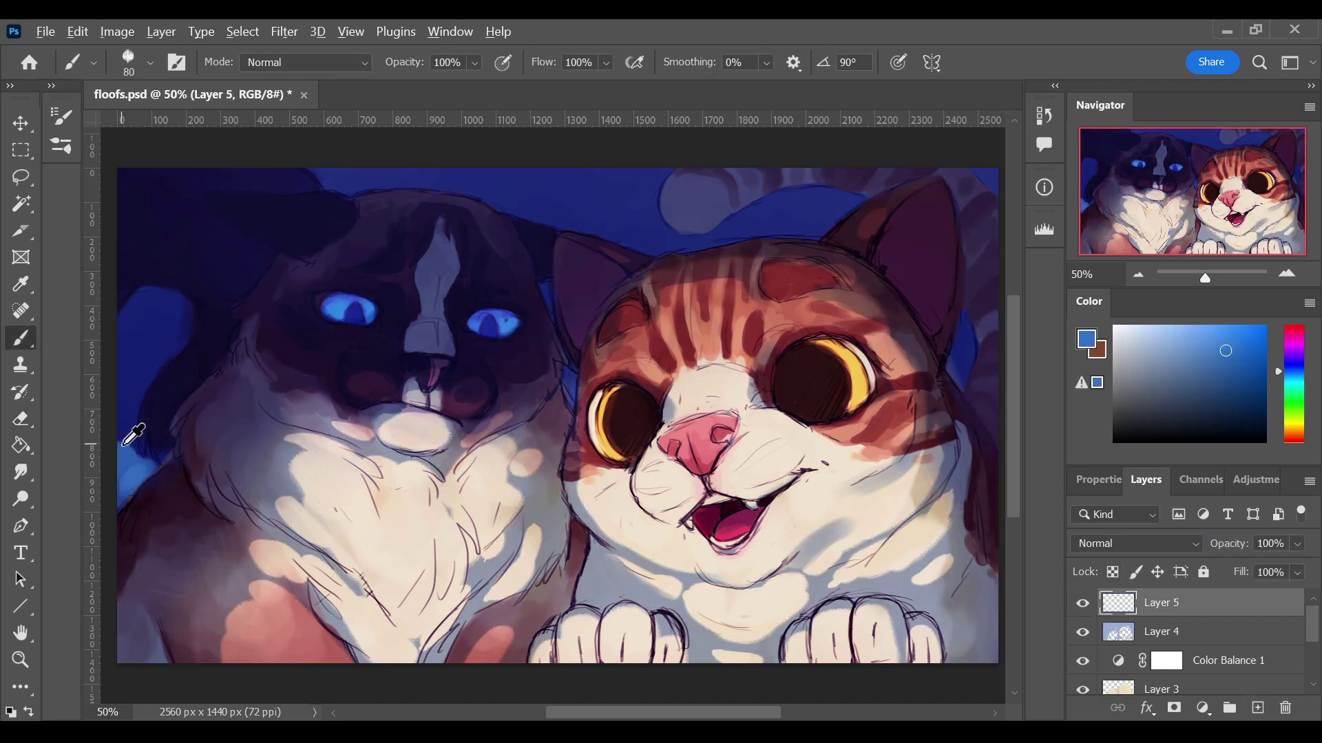
pyautogui.keyDown('alt'); pyautogui.click(143, 472); pyautogui.keyUp('alt')
pyautogui.keyDown('alt'); pyautogui.click(134, 447); pyautogui.keyUp('alt')
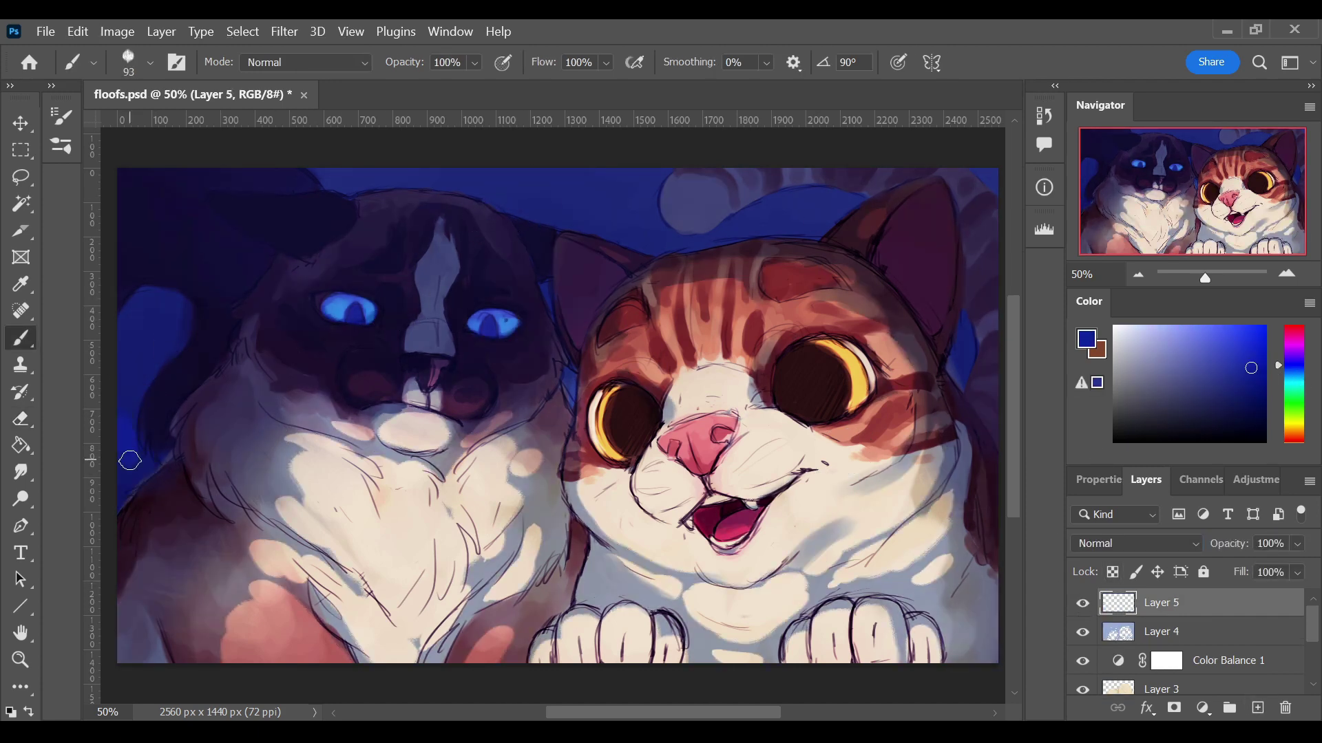
pyautogui.keyDown('alt'); pyautogui.click(572, 392); pyautogui.keyUp('alt')
pyautogui.hscroll(5, 815, 376)
pyautogui.hscroll(-5, 209, 333)
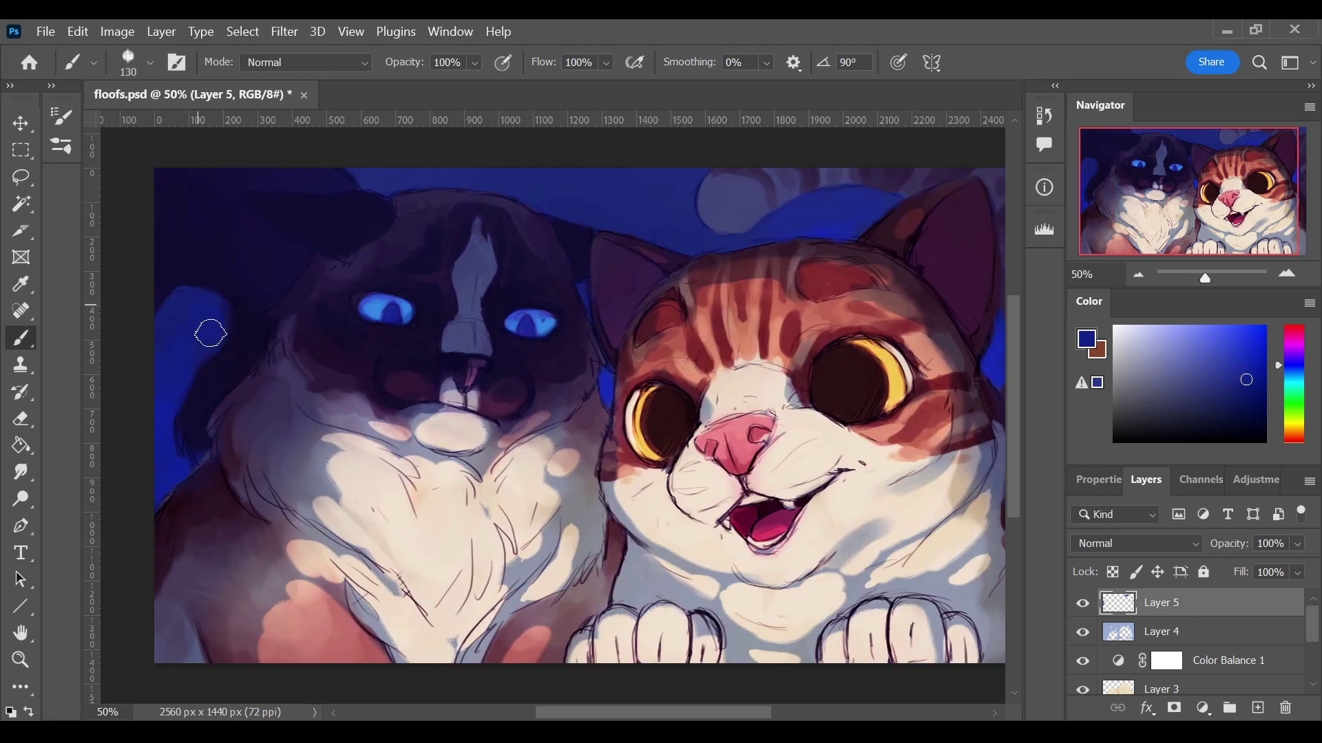
pyautogui.keyDown('alt'); pyautogui.click(494, 178); pyautogui.keyUp('alt')
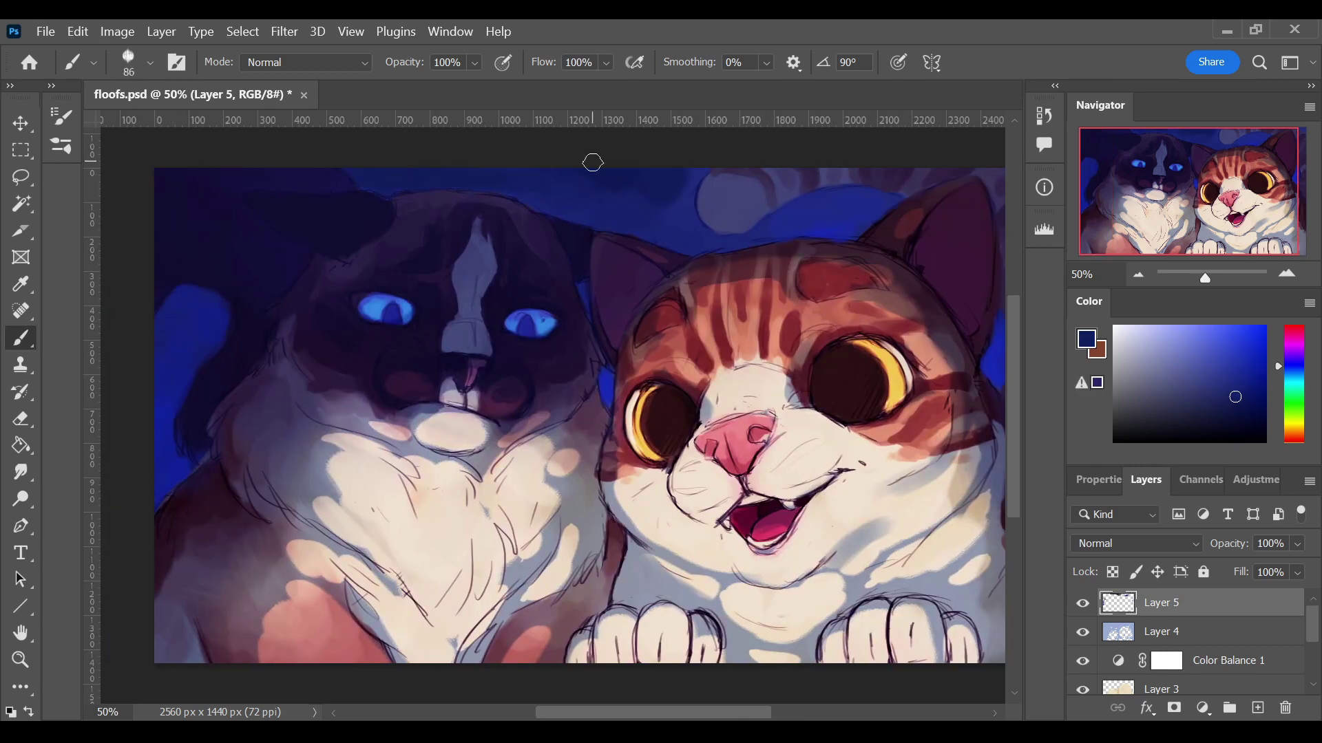
# - Pick a vivid blue, enlarge the brush and paint the background on a new tinting layer
pyautogui.keyDown('alt'); pyautogui.click(812, 201); pyautogui.keyUp('alt')
pyautogui.hscroll(2, 744, 186)
pyautogui.hscroll(-3, 207, 477)
pyautogui.hscroll(2, 645, 714)
pyautogui.hotkey('ctrl', 'shift', 'alt', 'n')
pyautogui.hotkey('shift', 'alt', 'c')
pyautogui.hscroll(-5, 275, 181)
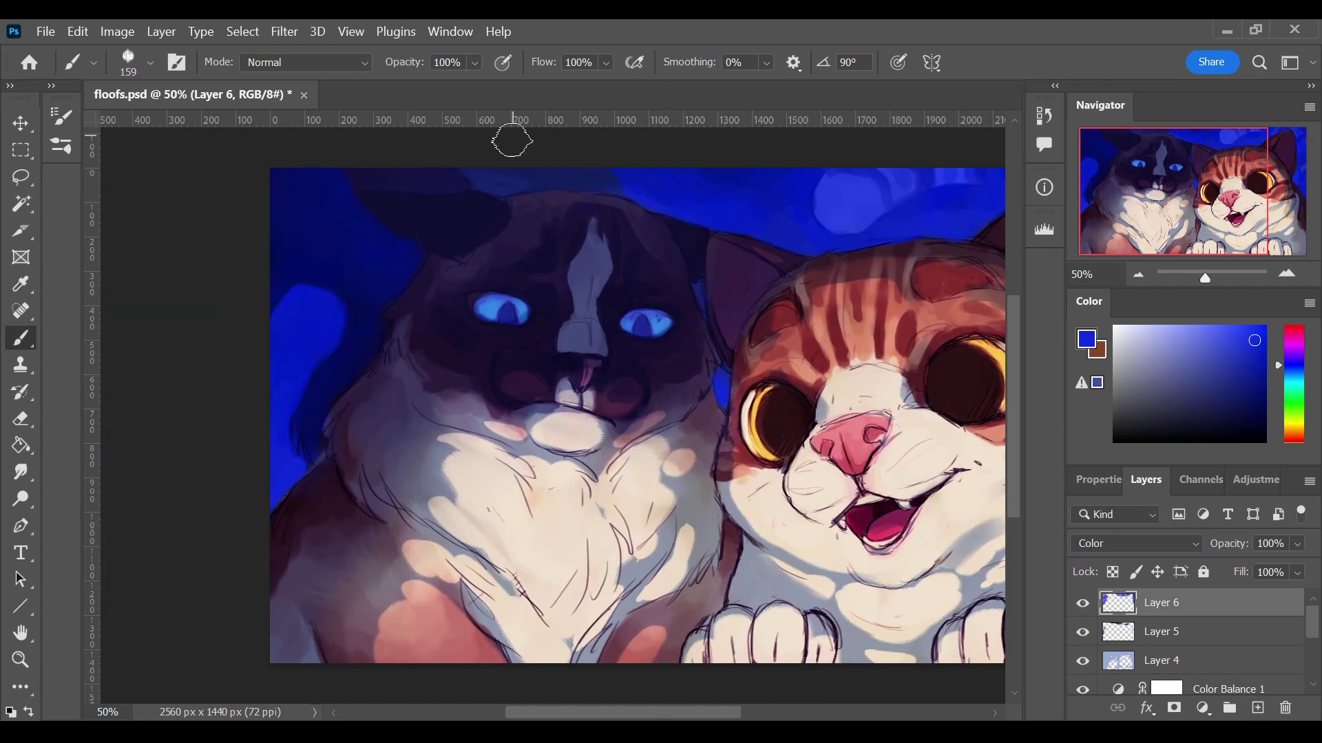
# - Stamp all layers into Layer 7 and rotate the orange cat's nose about 10.6°
pyautogui.press('l')
pyautogui.hotkey('ctrl', 'shift', 'alt', 'e')
pyautogui.hscroll(5, 550, 413)
pyautogui.moveTo(650, 413); pyautogui.dragTo(662, 421)
pyautogui.hotkey('ctrl', 't')
pyautogui.moveTo(764, 585)
pyautogui.mouseDown()
pyautogui.moveTo(759, 614)
pyautogui.moveTo(737, 488)
pyautogui.mouseUp()
pyautogui.press('Return')
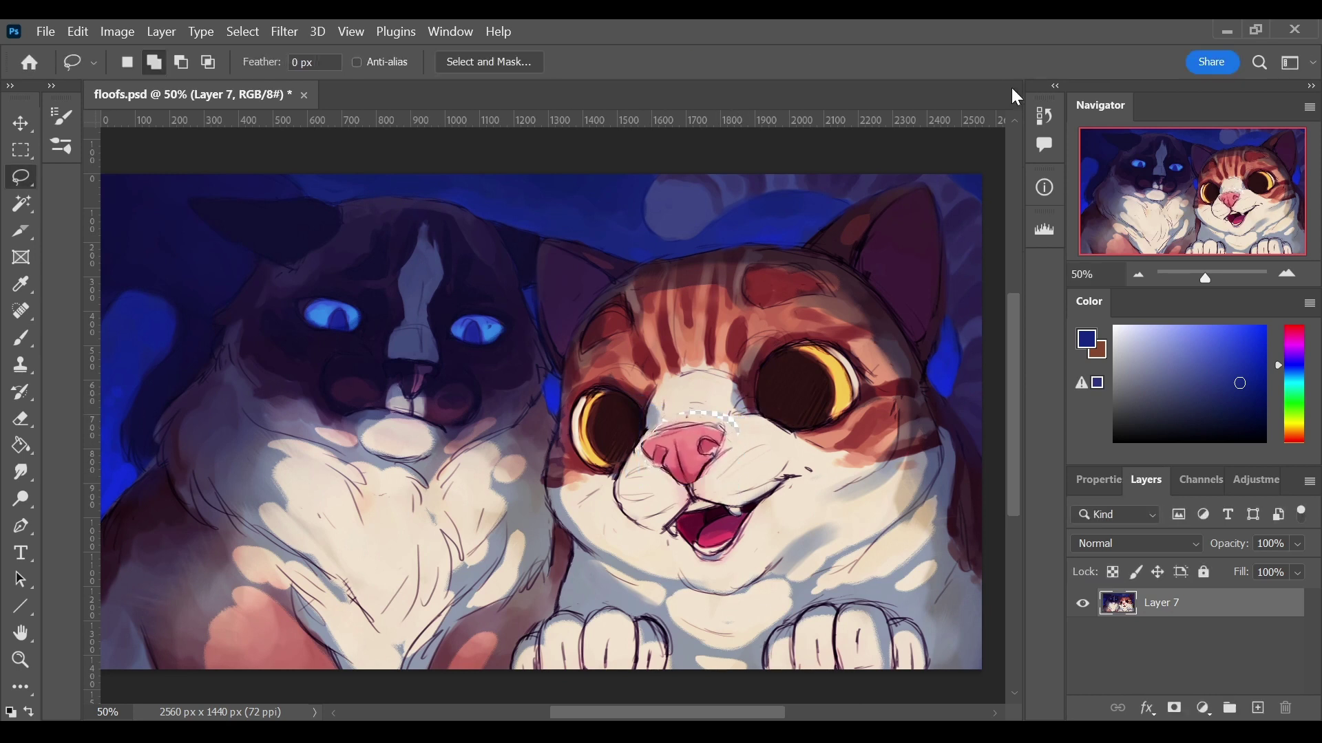
# - Repaint the orange cat's nose and mouth lines using sampled pink, greys and near-black
pyautogui.press('b')
pyautogui.press('[')
pyautogui.press('[')
pyautogui.press('[')
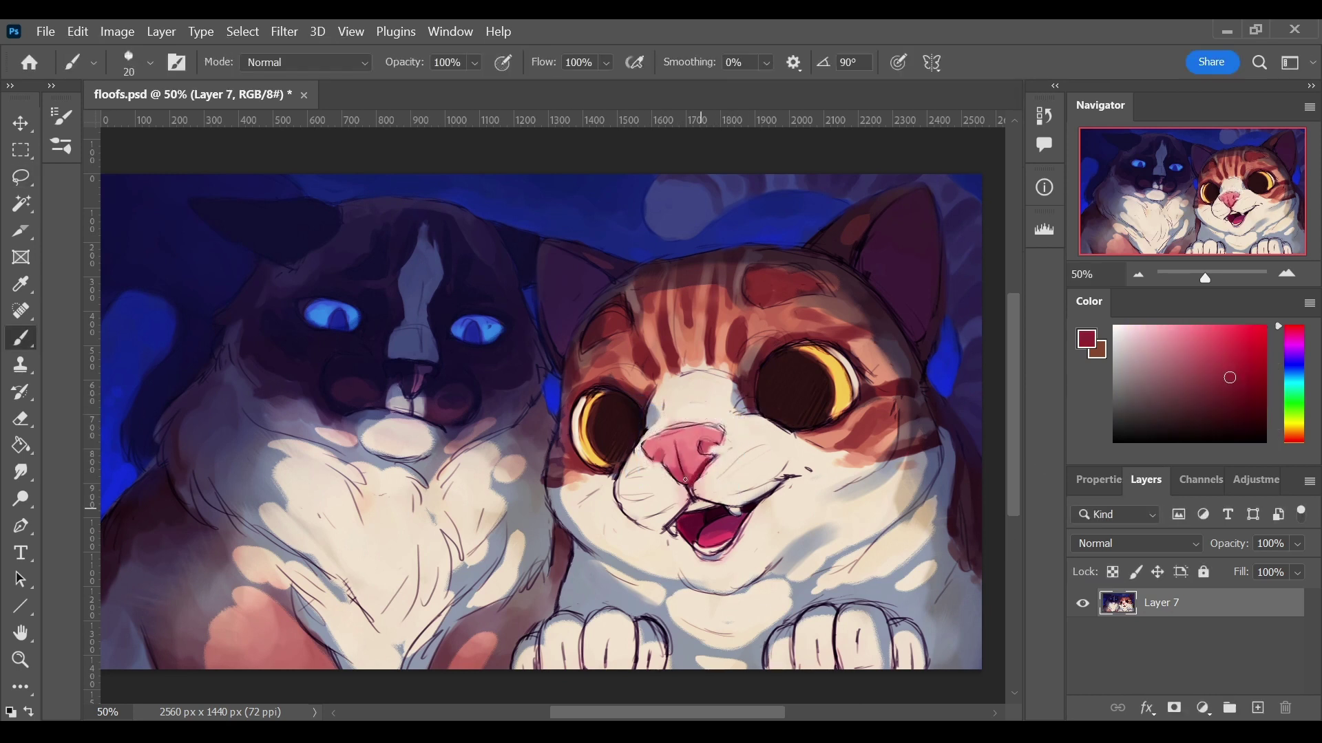
pyautogui.keyDown('alt'); pyautogui.click(688, 444); pyautogui.keyUp('alt')
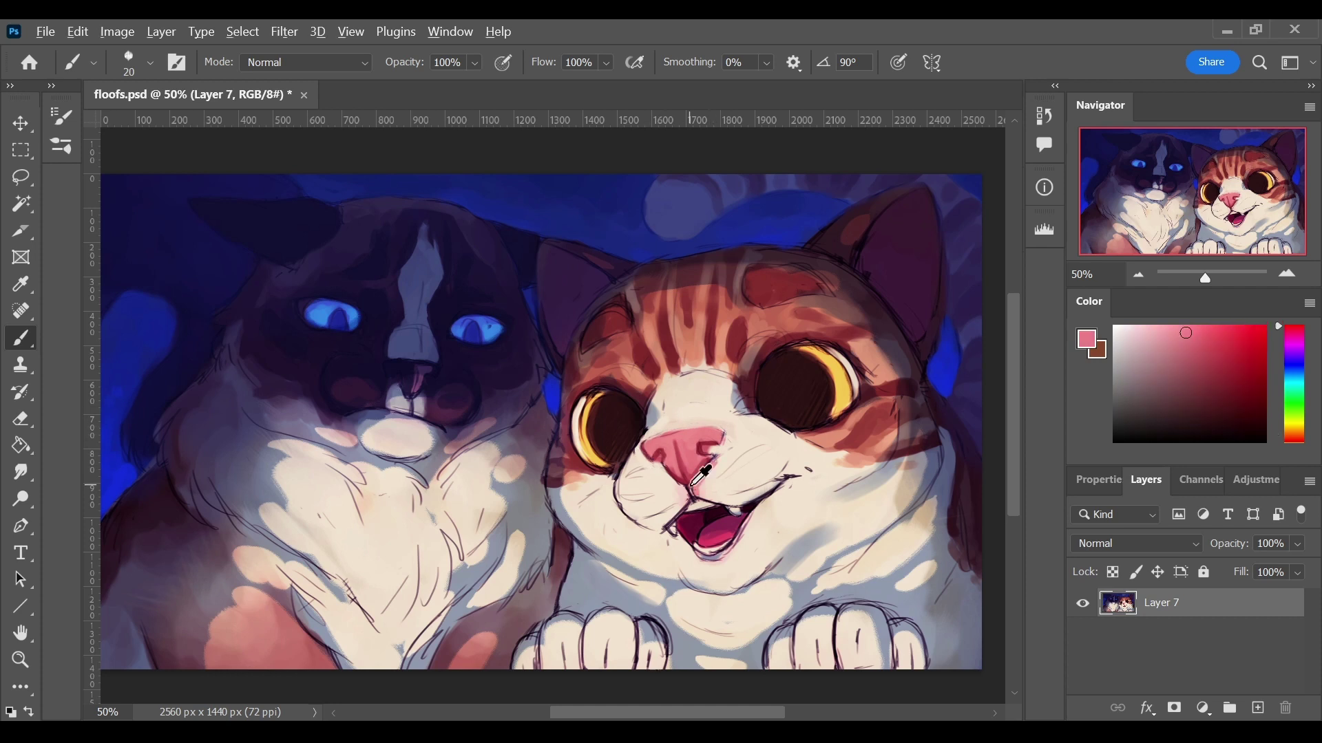
pyautogui.press('[')
pyautogui.keyDown('alt'); pyautogui.click(660, 444); pyautogui.keyUp('alt')
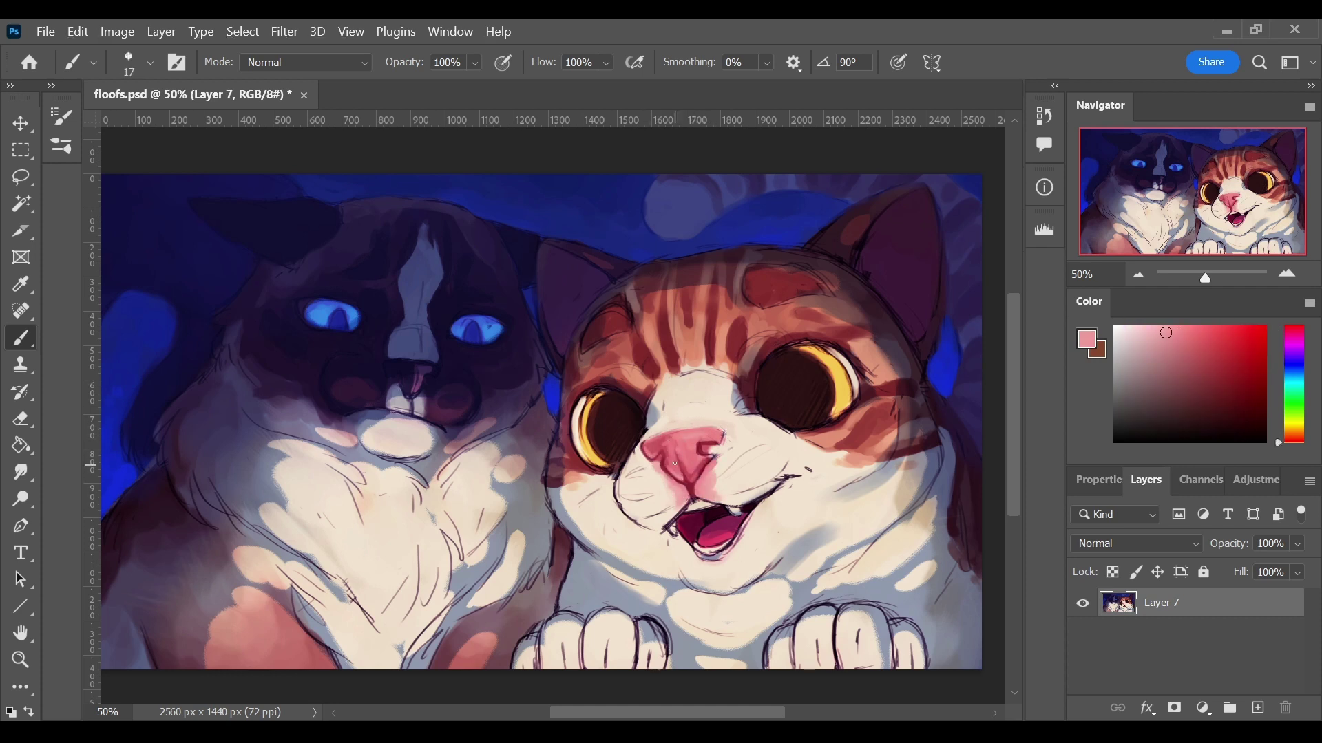
pyautogui.press(']')
pyautogui.keyDown('alt'); pyautogui.click(660, 421); pyautogui.keyUp('alt')
pyautogui.keyDown('alt'); pyautogui.click(631, 502); pyautogui.keyUp('alt')
pyautogui.keyDown('alt'); pyautogui.click(638, 451); pyautogui.keyUp('alt')
pyautogui.keyDown('alt'); pyautogui.click(652, 572); pyautogui.keyUp('alt')
pyautogui.press('[')
pyautogui.keyDown('alt'); pyautogui.click(662, 527); pyautogui.keyUp('alt')
# - Add Layer 8 and paint bluish-grey shade on the cat's cheek and chin
pyautogui.hotkey('ctrl', 'shift', 'alt', 'n')
pyautogui.press(']')
pyautogui.keyDown('alt'); pyautogui.click(640, 530); pyautogui.keyUp('alt')
pyautogui.keyDown('alt'); pyautogui.click(599, 551); pyautogui.keyUp('alt')
pyautogui.moveTo(580, 553); pyautogui.dragTo(645, 544)
# - Paint grey-blue between the orange cat's eyes using sampled face colours
pyautogui.keyDown('alt'); pyautogui.click(850, 477); pyautogui.keyUp('alt')
pyautogui.keyDown('alt'); pyautogui.click(727, 549); pyautogui.keyUp('alt')
pyautogui.keyDown('alt'); pyautogui.click(720, 486); pyautogui.keyUp('alt')
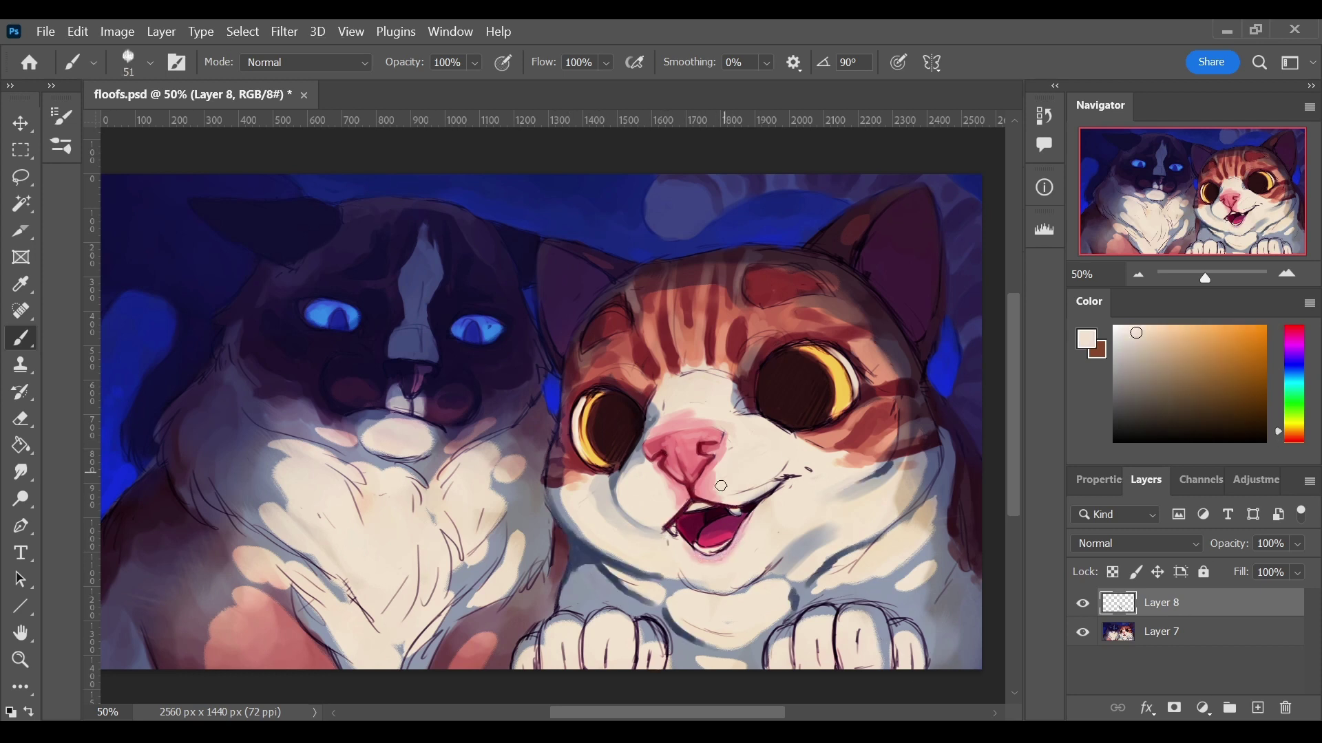
pyautogui.keyDown('alt'); pyautogui.click(717, 384); pyautogui.keyUp('alt')
pyautogui.keyDown('alt'); pyautogui.click(708, 399); pyautogui.keyUp('alt')
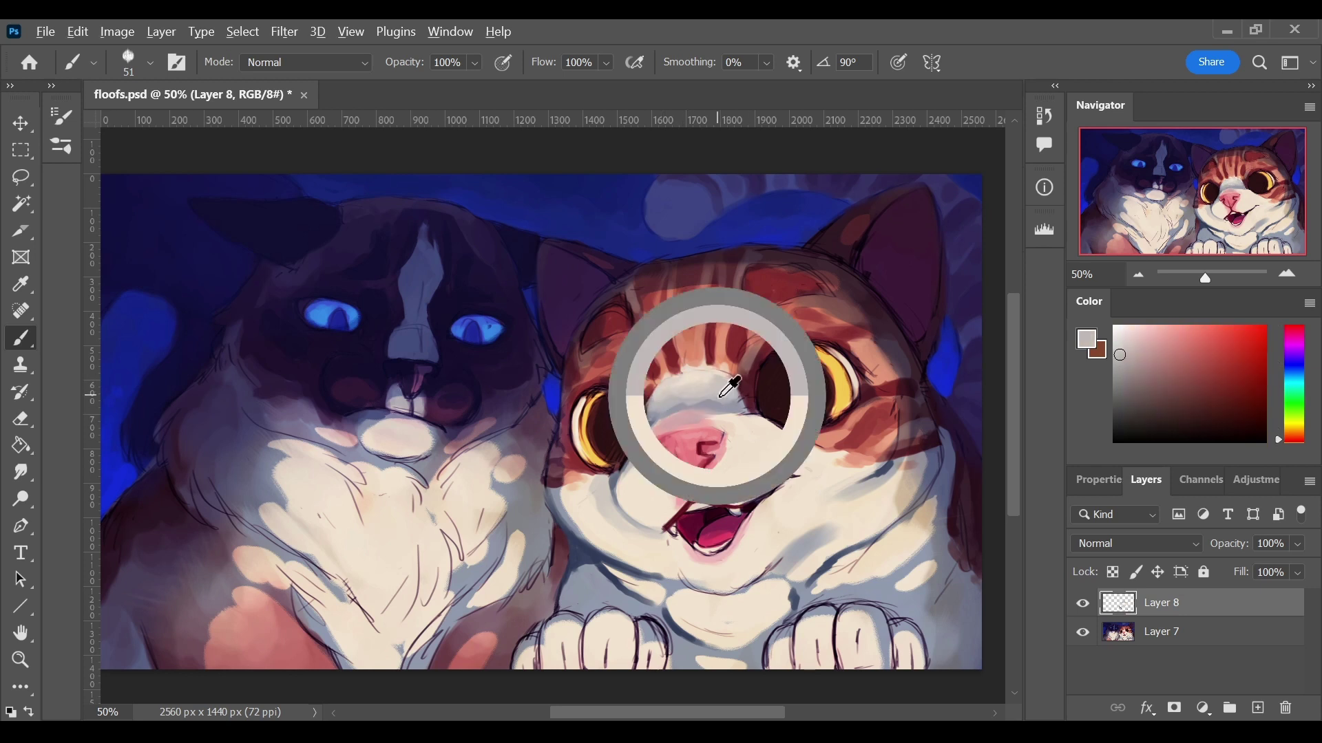
pyautogui.keyDown('alt'); pyautogui.click(696, 415); pyautogui.keyUp('alt')
pyautogui.keyDown('alt'); pyautogui.click(678, 437); pyautogui.keyUp('alt')
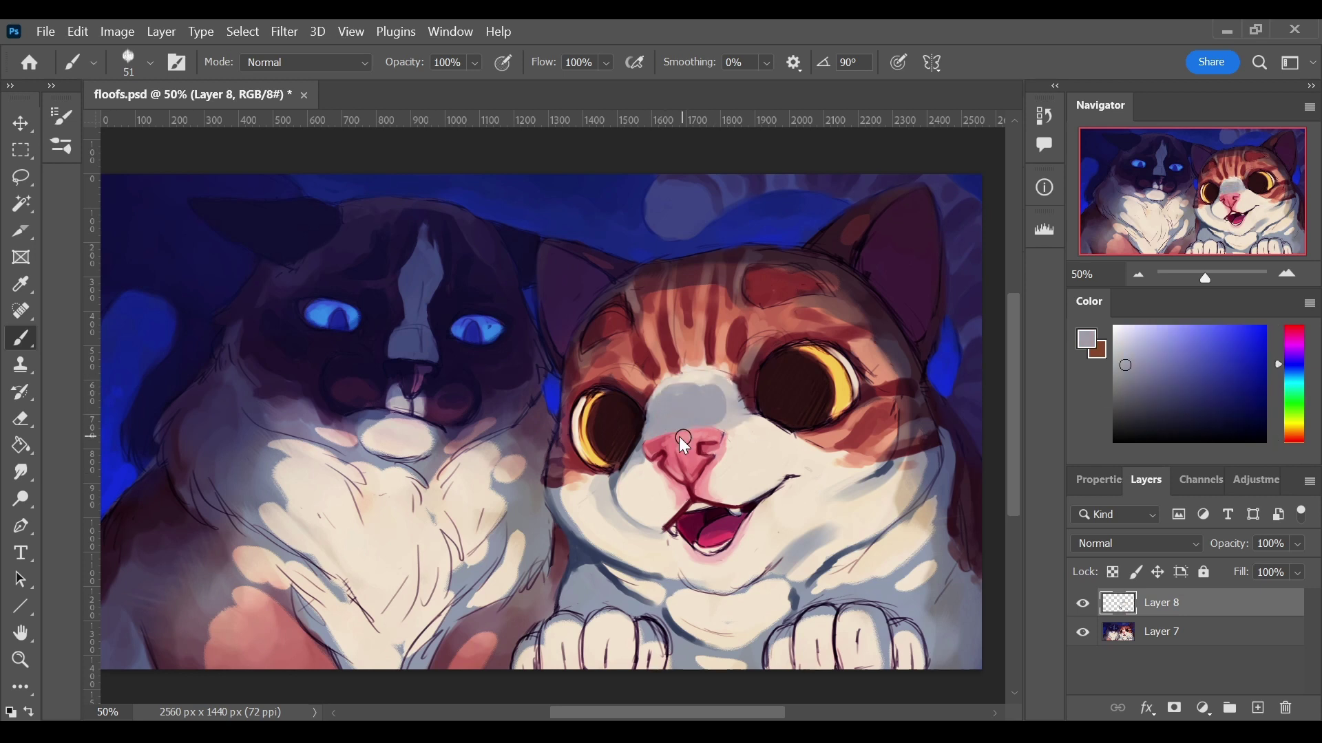
pyautogui.keyDown('alt'); pyautogui.click(723, 424); pyautogui.keyUp('alt')
pyautogui.moveTo(716, 413)
pyautogui.mouseDown()
pyautogui.moveTo(650, 421)
pyautogui.moveTo(716, 406)
pyautogui.mouseUp()
# - Sample nose pink, very dark brown and light cream from the tabby's face
pyautogui.keyDown('alt'); pyautogui.click(682, 440); pyautogui.keyUp('alt')
pyautogui.keyDown('alt'); pyautogui.click(653, 444); pyautogui.keyUp('alt')
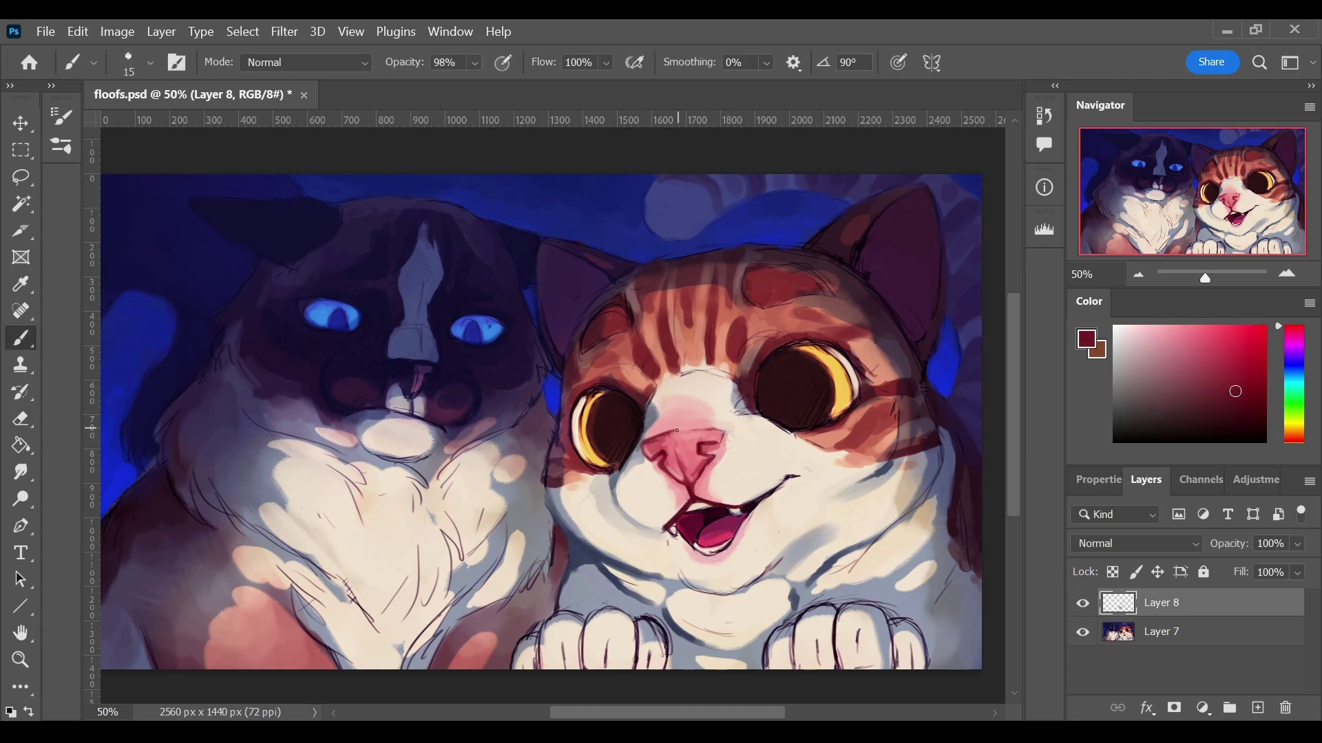
pyautogui.keyDown('alt'); pyautogui.click(743, 398); pyautogui.keyUp('alt')
pyautogui.keyDown('alt'); pyautogui.click(782, 346); pyautogui.keyUp('alt')
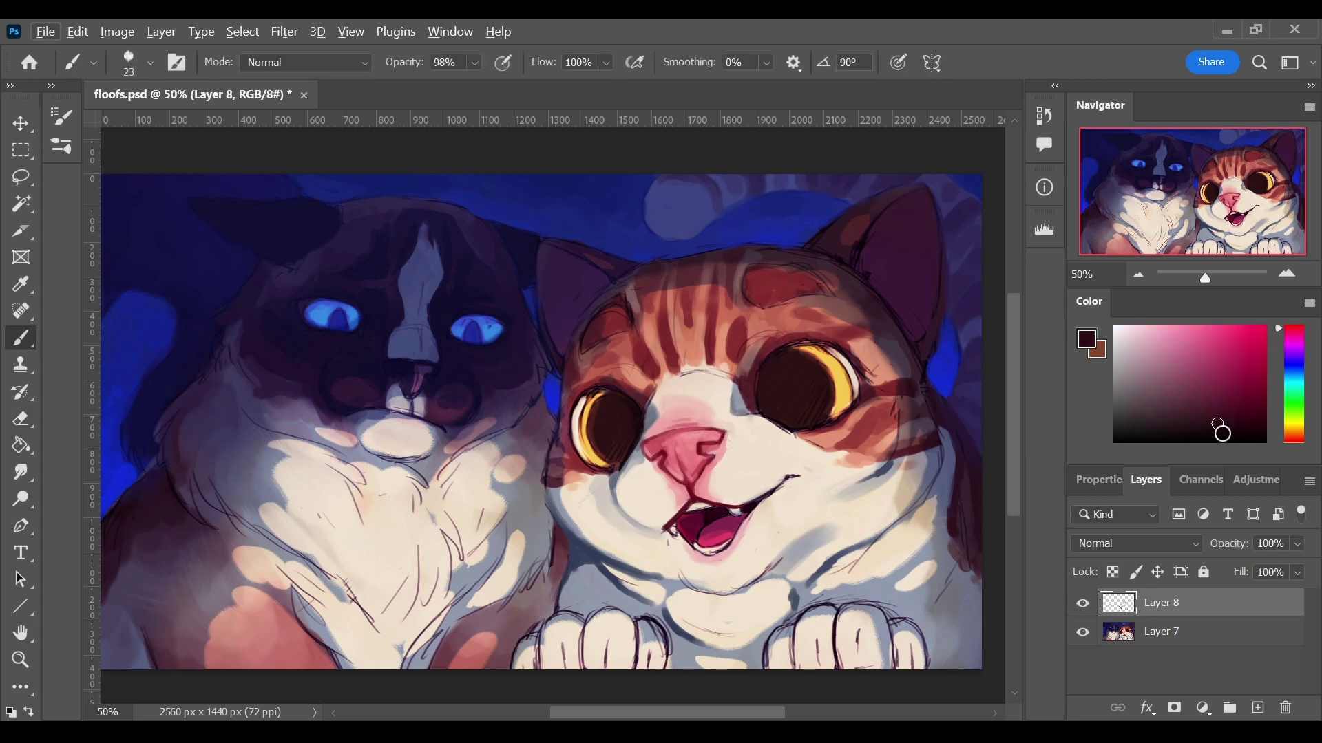
pyautogui.keyDown('alt'); pyautogui.click(798, 460); pyautogui.keyUp('alt')
# - Darken the chin shadow and cover the blue stroke along the tabby's left cheek
pyautogui.keyDown('alt'); pyautogui.click(701, 585); pyautogui.keyUp('alt')
pyautogui.moveTo(601, 583); pyautogui.dragTo(650, 614)
pyautogui.moveTo(546, 488); pyautogui.dragTo(558, 614)
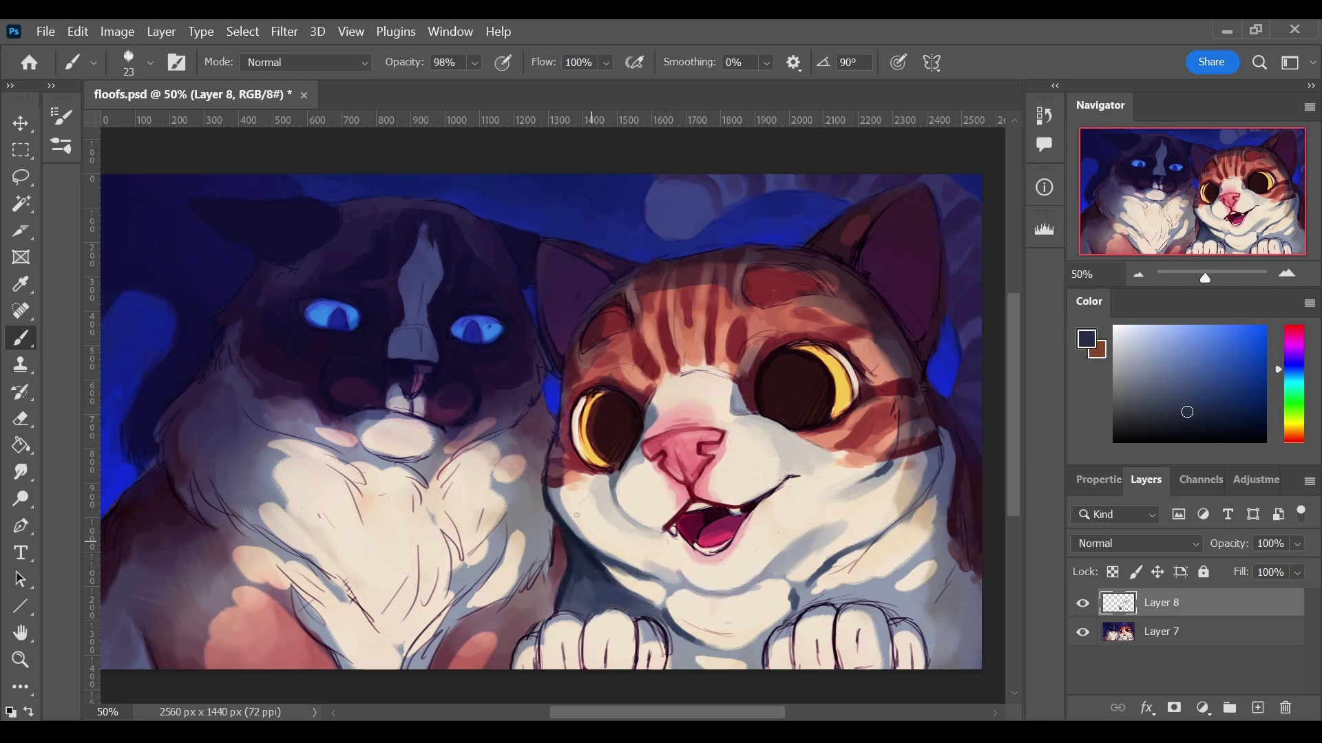
pyautogui.keyDown('alt'); pyautogui.click(551, 510); pyautogui.keyUp('alt')
pyautogui.moveTo(560, 422); pyautogui.dragTo(561, 479)
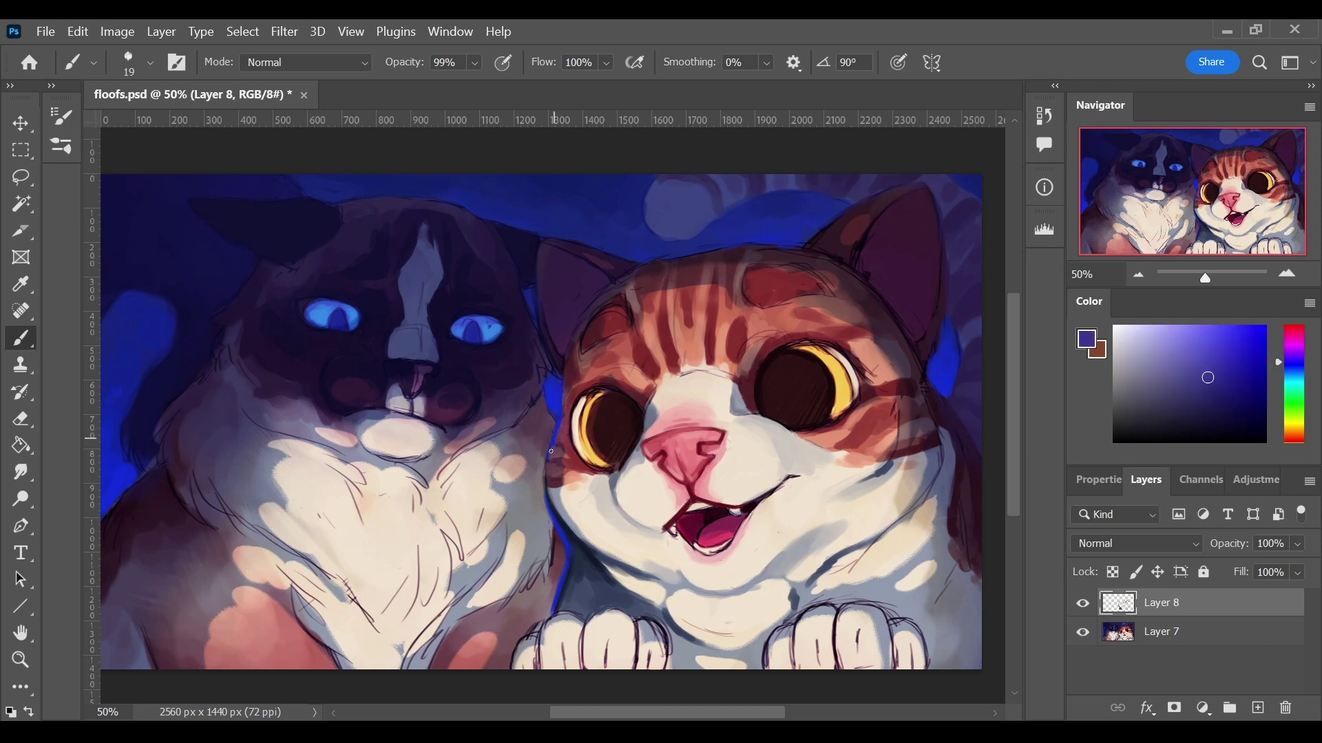
pyautogui.keyDown('alt'); pyautogui.click(621, 589); pyautogui.keyUp('alt')
# - With a smaller brush, paint a redder stripe across the tabby's forehead
pyautogui.press('[')
pyautogui.press('[')
pyautogui.keyDown('alt'); pyautogui.click(705, 546); pyautogui.keyUp('alt')
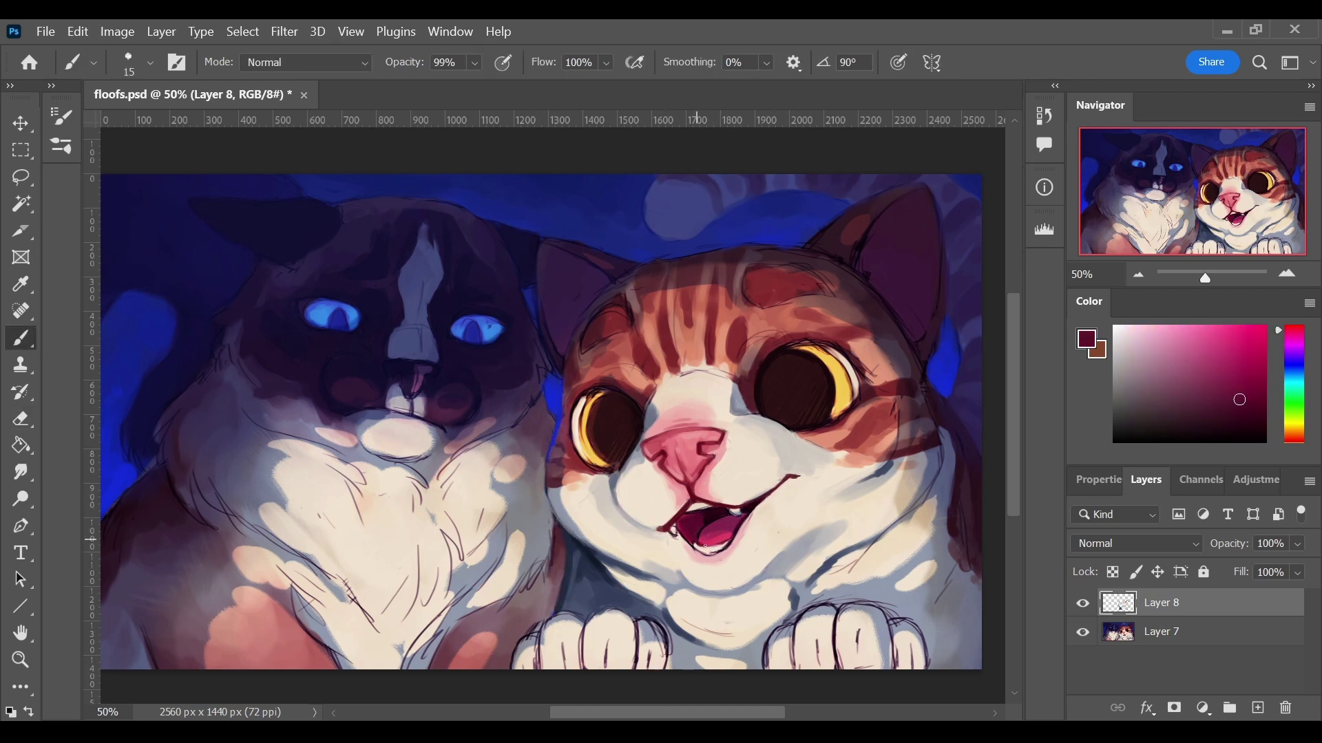
pyautogui.keyDown('alt'); pyautogui.click(687, 510); pyautogui.keyUp('alt')
pyautogui.keyDown('alt'); pyautogui.click(725, 544); pyautogui.keyUp('alt')
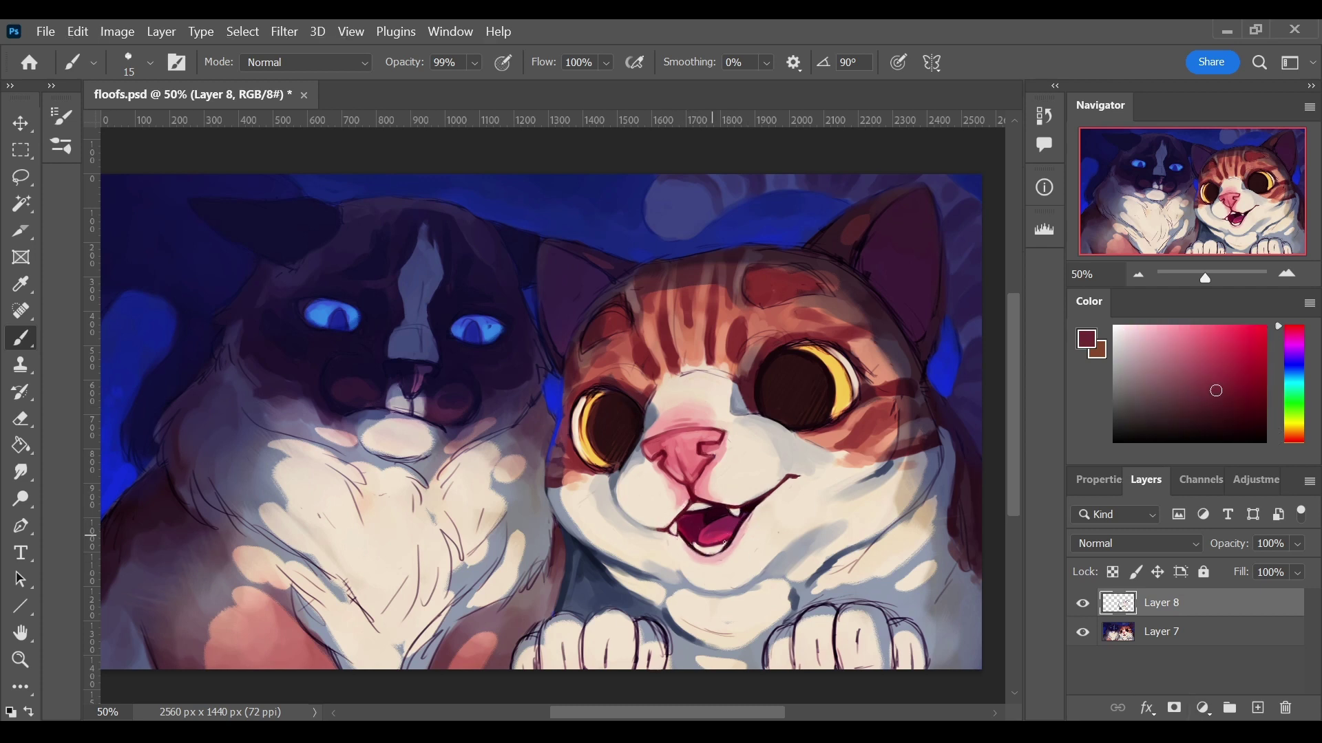
pyautogui.keyDown('alt'); pyautogui.click(761, 529); pyautogui.keyUp('alt')
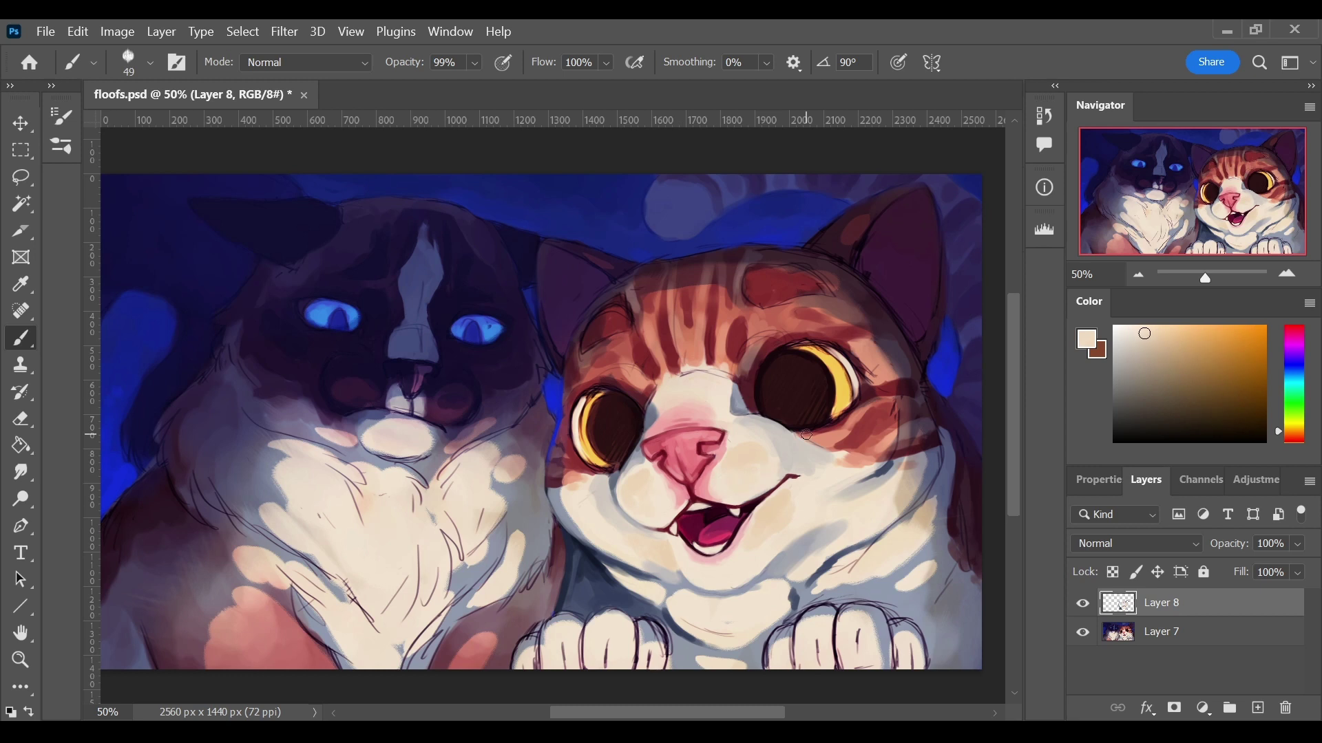
pyautogui.keyDown('alt'); pyautogui.click(768, 372); pyautogui.keyUp('alt')
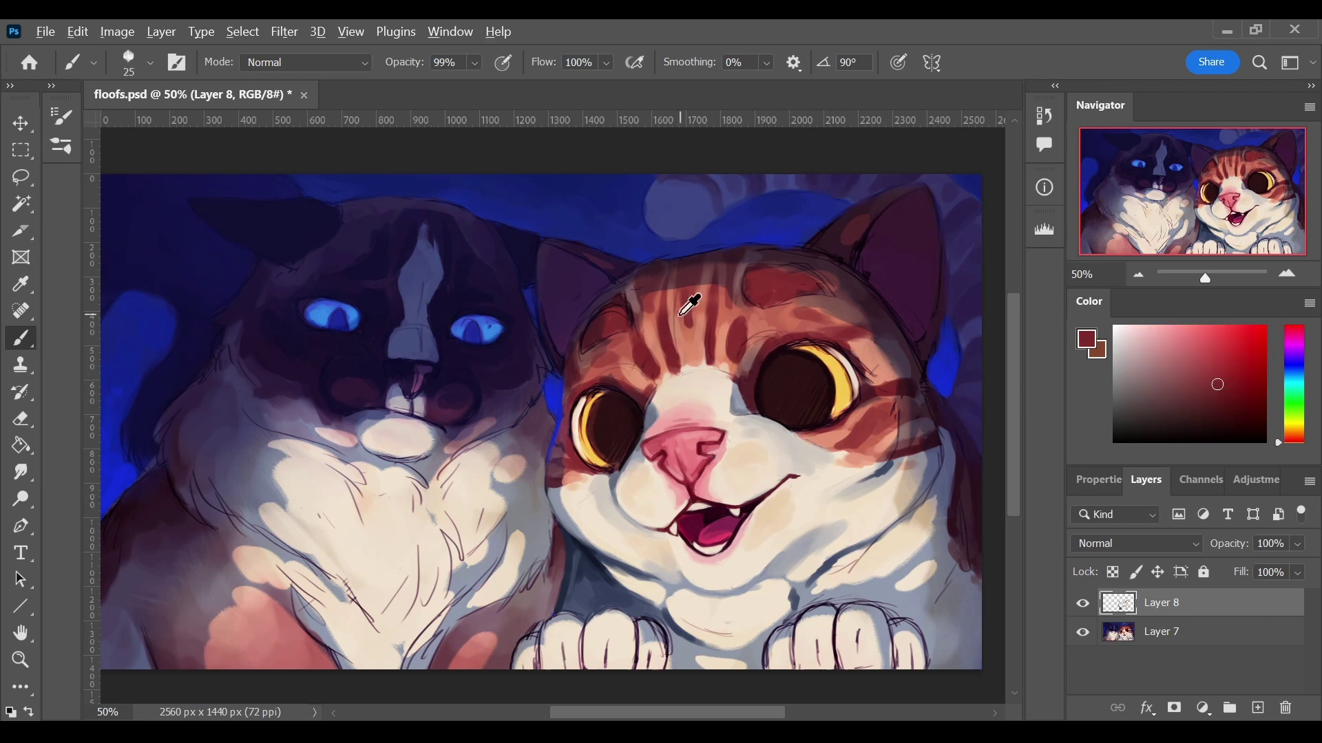
pyautogui.keyDown('alt'); pyautogui.click(648, 412); pyautogui.keyUp('alt')
pyautogui.keyDown('alt'); pyautogui.click(683, 605); pyautogui.keyUp('alt')
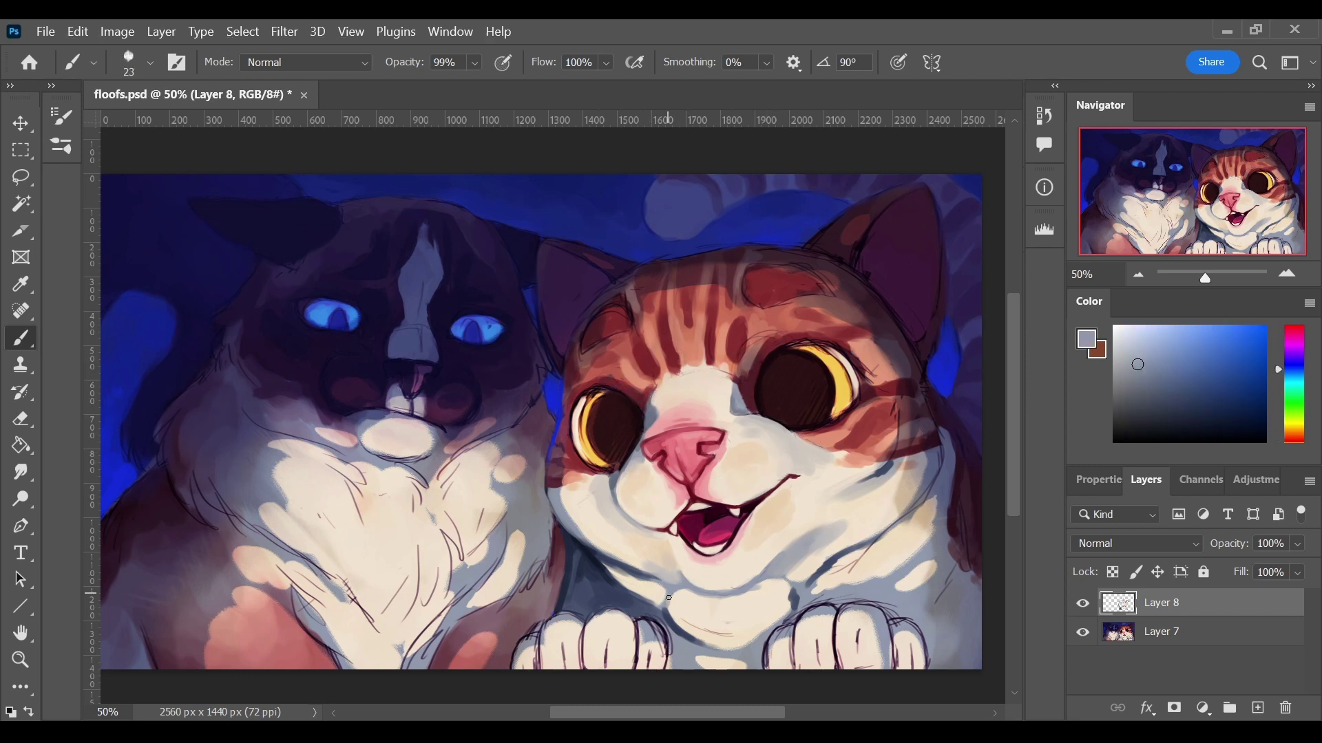
pyautogui.keyDown('alt'); pyautogui.click(644, 605); pyautogui.keyUp('alt')
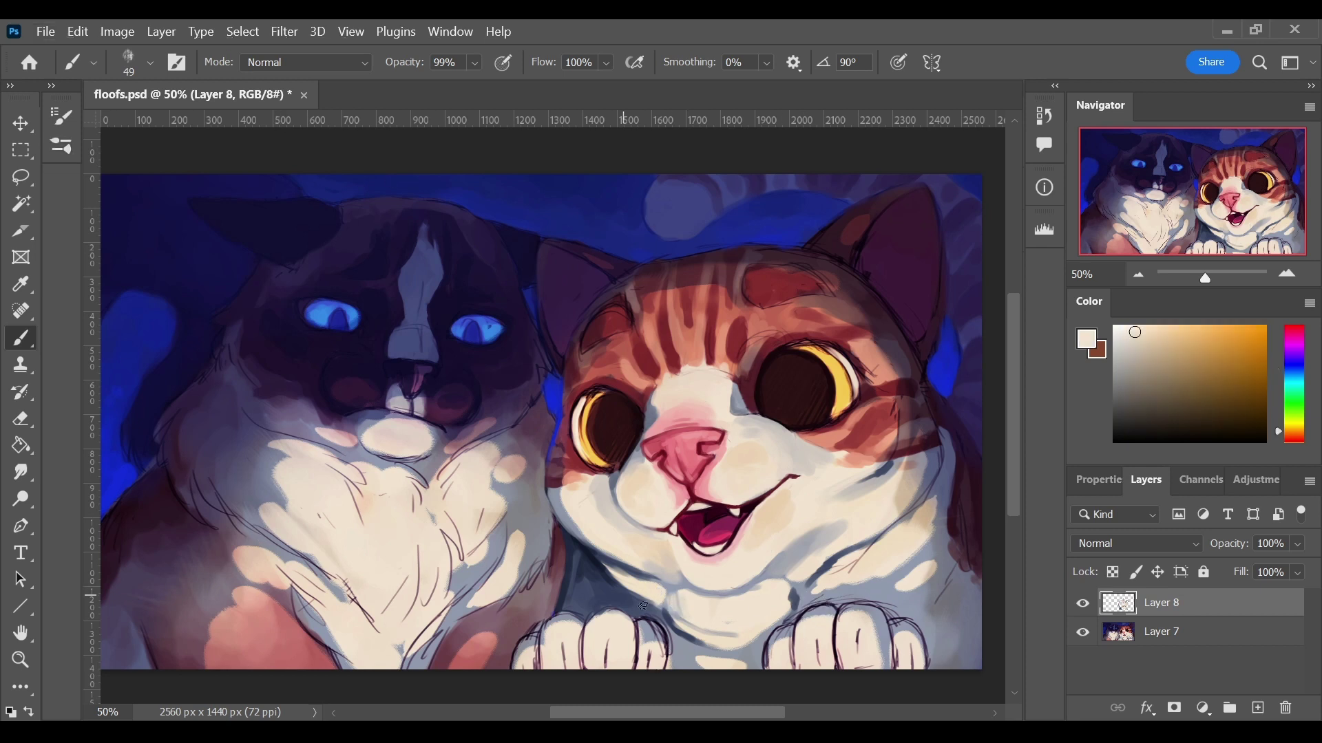
pyautogui.keyDown('alt'); pyautogui.click(746, 413); pyautogui.keyUp('alt')
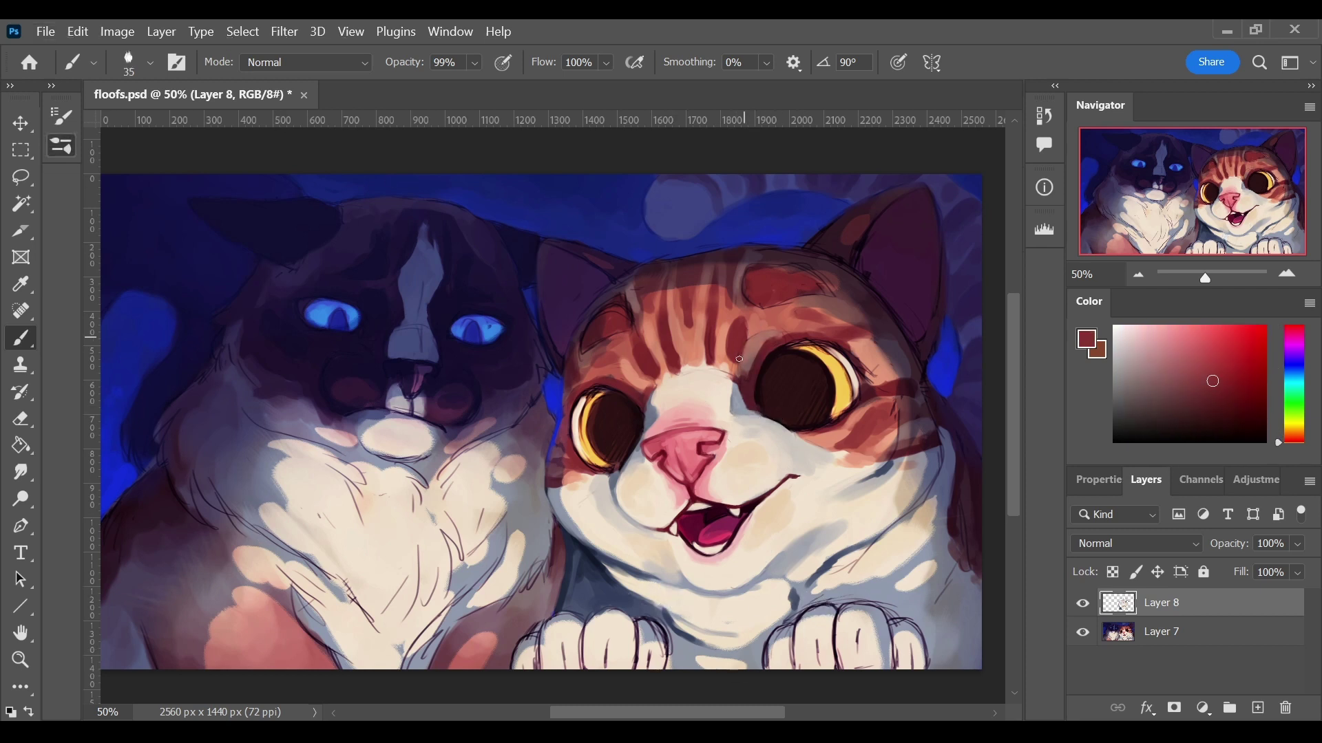
pyautogui.keyDown('alt'); pyautogui.click(748, 287); pyautogui.keyUp('alt')
pyautogui.moveTo(751, 282); pyautogui.dragTo(792, 280)
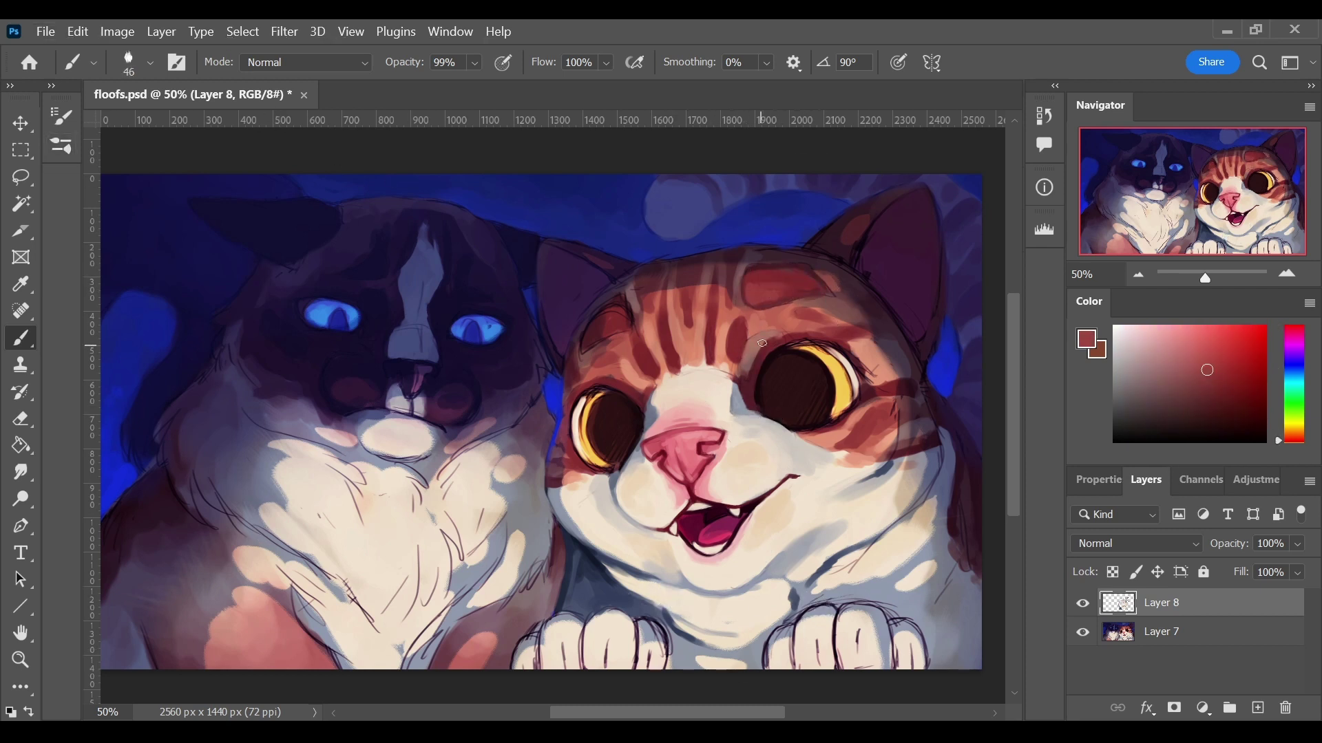
# - Shade the tabby's eye rim with yellow strokes along its left edge
pyautogui.keyDown('alt'); pyautogui.click(695, 502); pyautogui.keyUp('alt')
pyautogui.keyDown('alt'); pyautogui.click(585, 337); pyautogui.keyUp('alt')
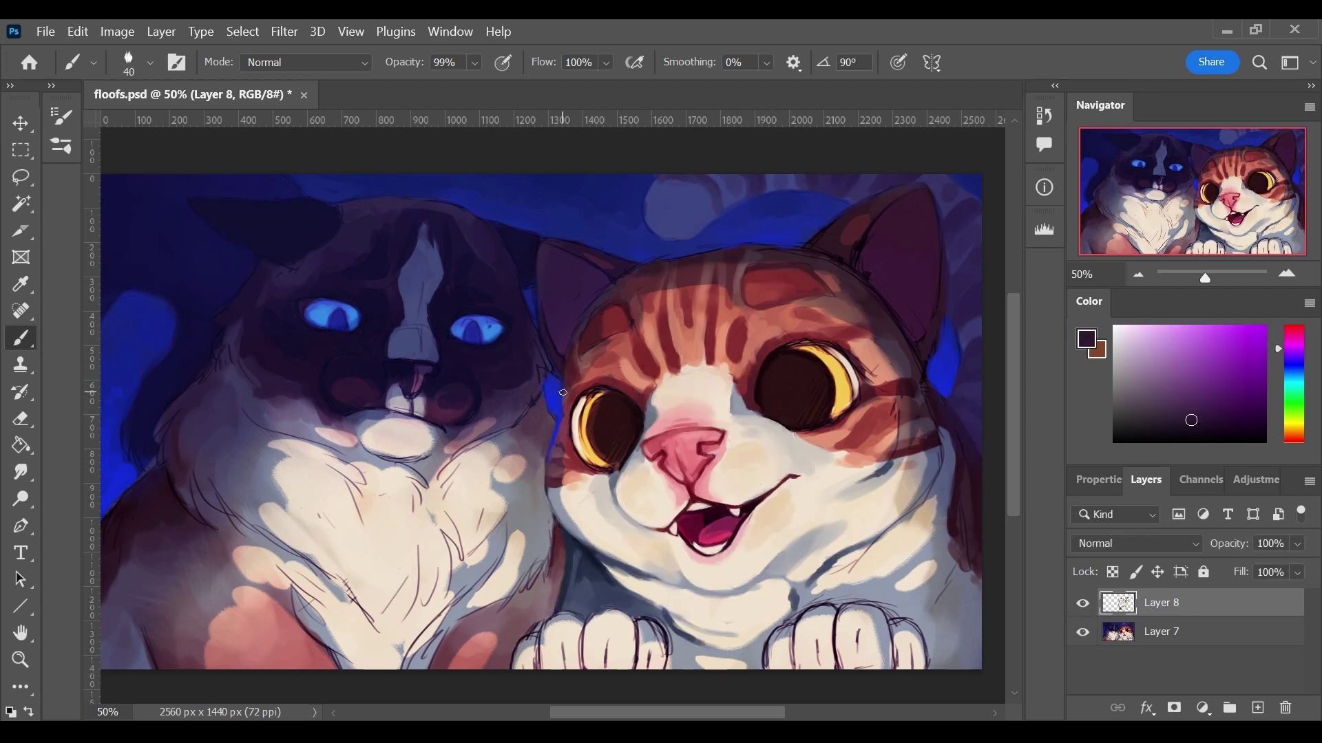
pyautogui.keyDown('alt'); pyautogui.click(545, 272); pyautogui.keyUp('alt')
pyautogui.keyDown('alt'); pyautogui.click(607, 292); pyautogui.keyUp('alt')
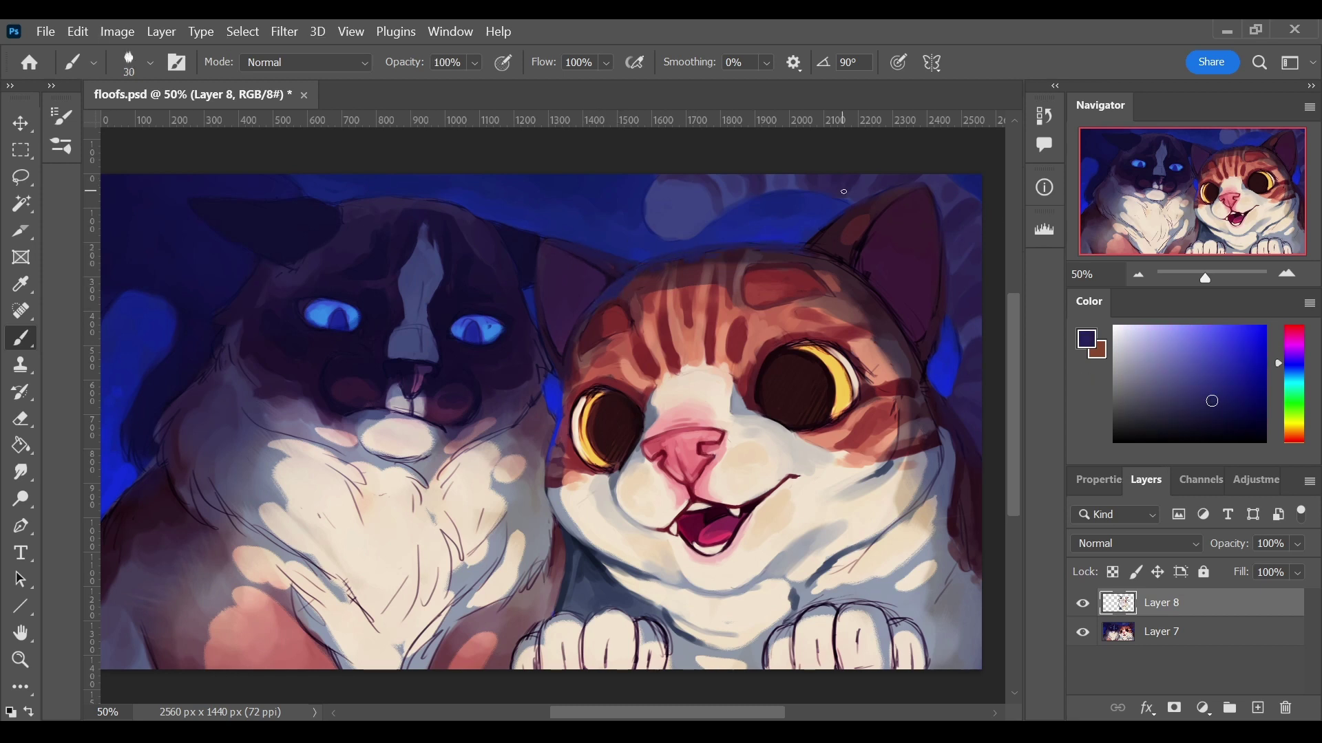
pyautogui.keyDown('alt'); pyautogui.click(613, 295); pyautogui.keyUp('alt')
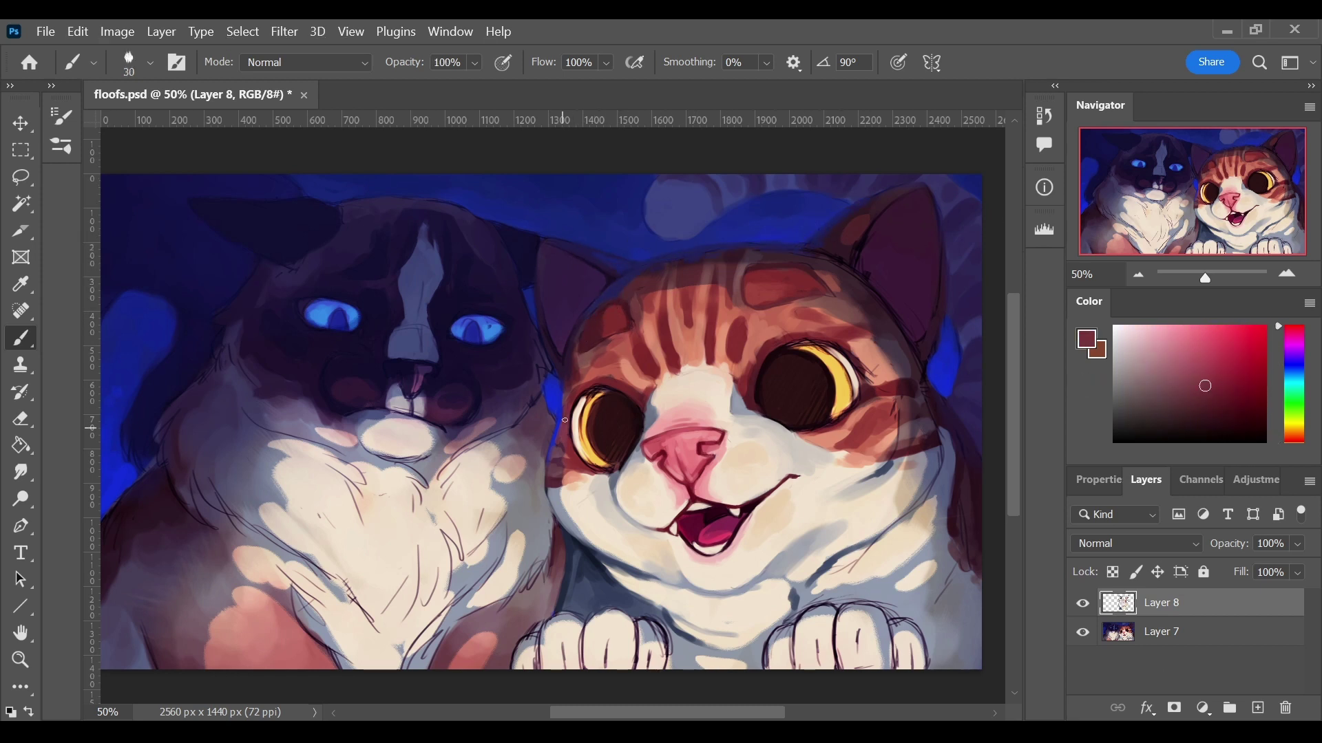
pyautogui.keyDown('alt'); pyautogui.click(603, 467); pyautogui.keyUp('alt')
pyautogui.moveTo(603, 467); pyautogui.dragTo(592, 401)
pyautogui.keyDown('alt'); pyautogui.click(591, 398); pyautogui.keyUp('alt')
# - Sample eye-rim yellow, forehead dark red and grey-blue for further face shading
pyautogui.keyDown('alt'); pyautogui.click(843, 382); pyautogui.keyUp('alt')
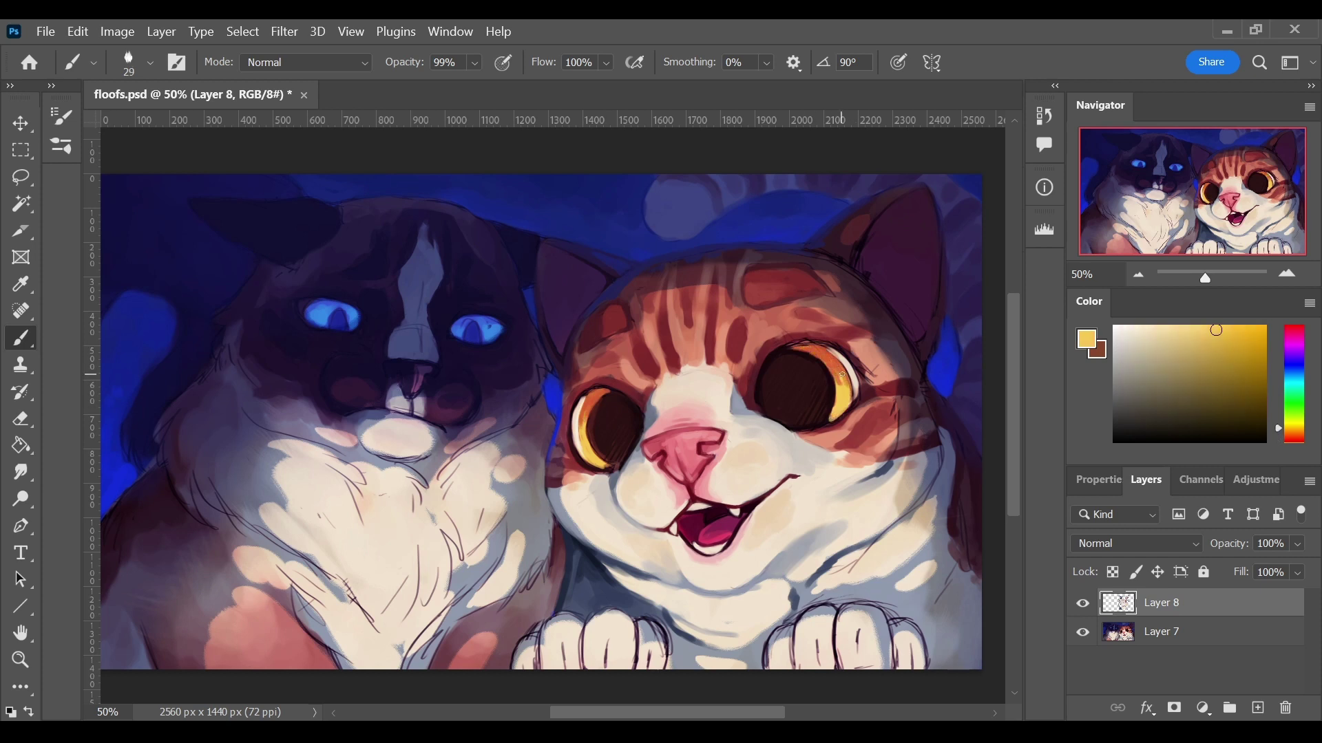
pyautogui.keyDown('alt'); pyautogui.click(804, 349); pyautogui.keyUp('alt')
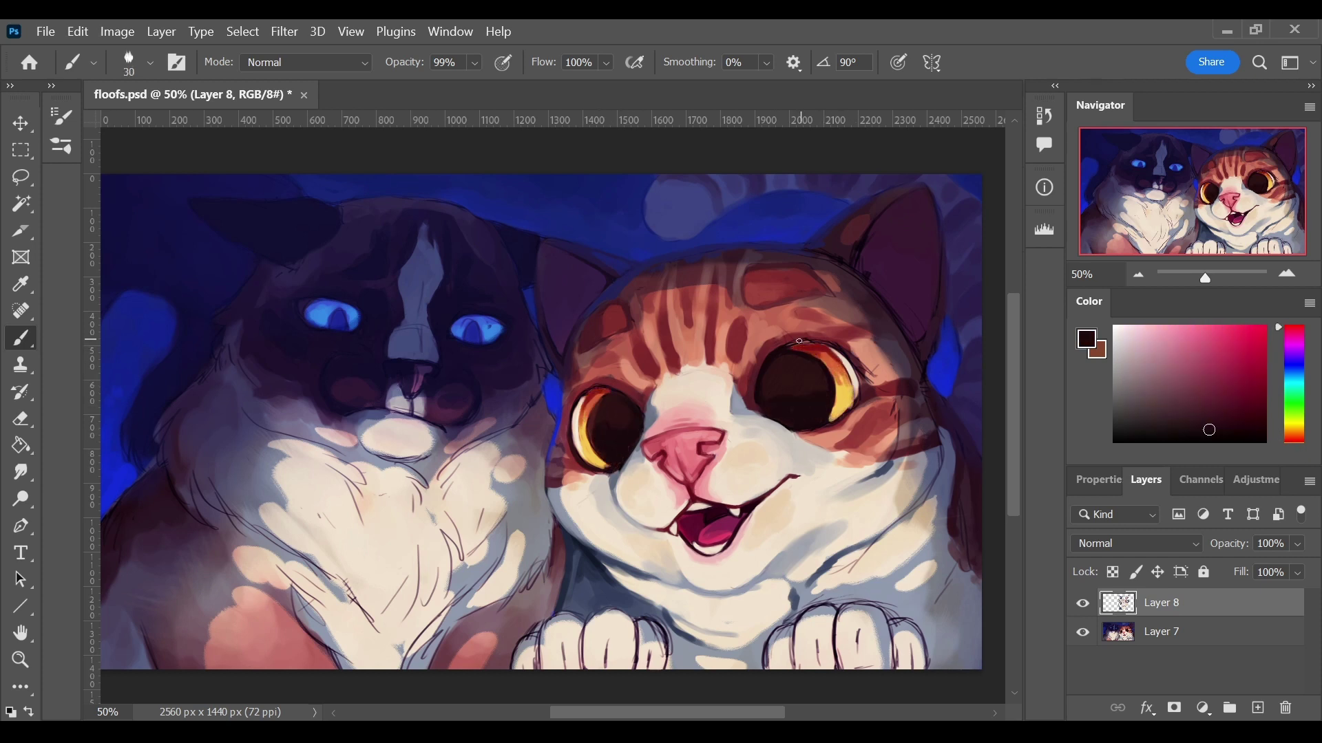
pyautogui.keyDown('alt'); pyautogui.click(787, 340); pyautogui.keyUp('alt')
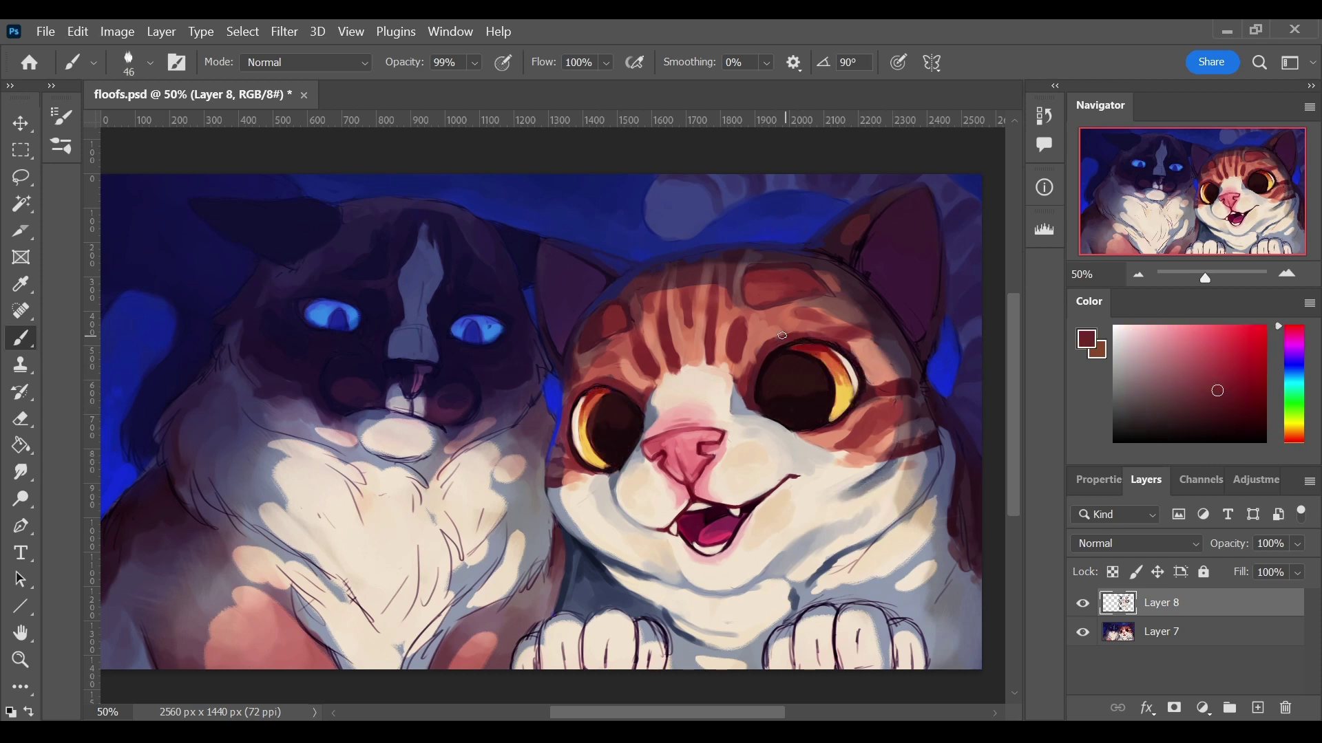
pyautogui.keyDown('alt'); pyautogui.click(813, 642); pyautogui.keyUp('alt')
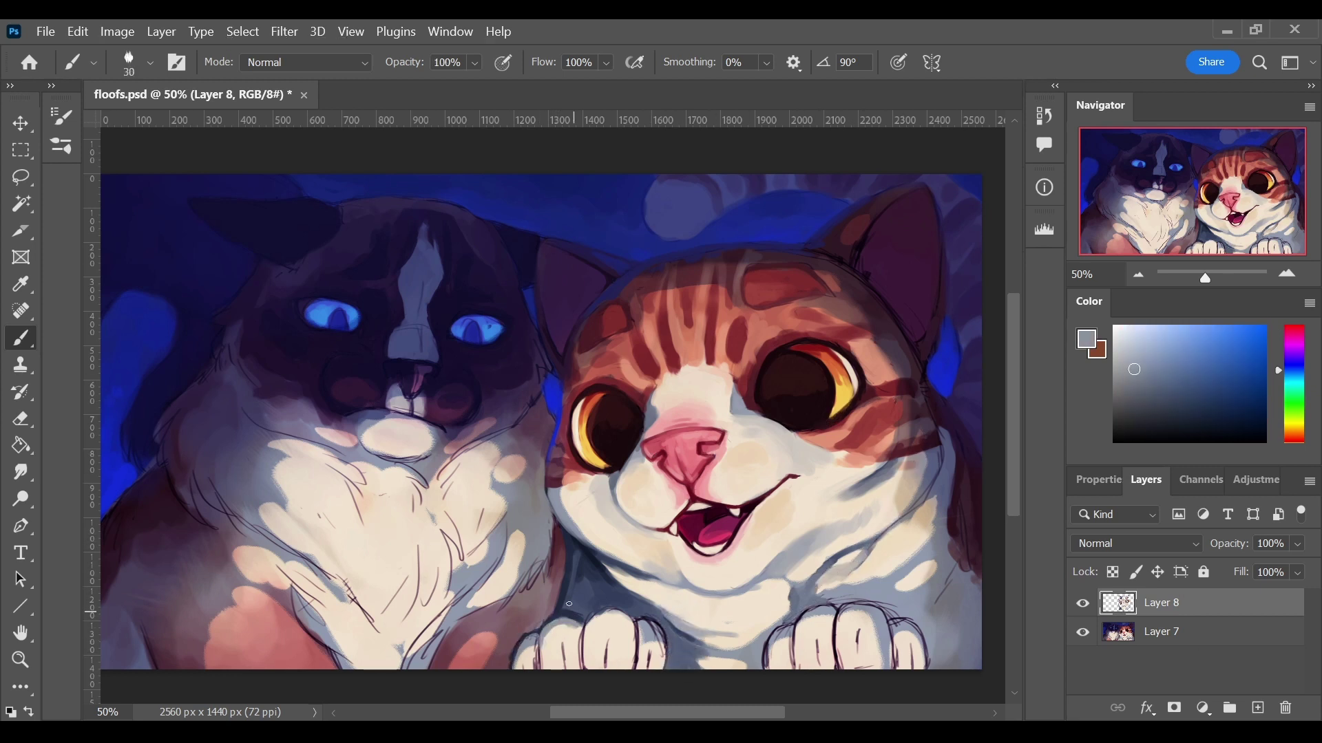
# - Paint smooth grey-blue shading over the tabby's chest and paws
pyautogui.keyDown('alt'); pyautogui.click(593, 632); pyautogui.keyUp('alt')
pyautogui.moveTo(592, 632); pyautogui.dragTo(660, 700)
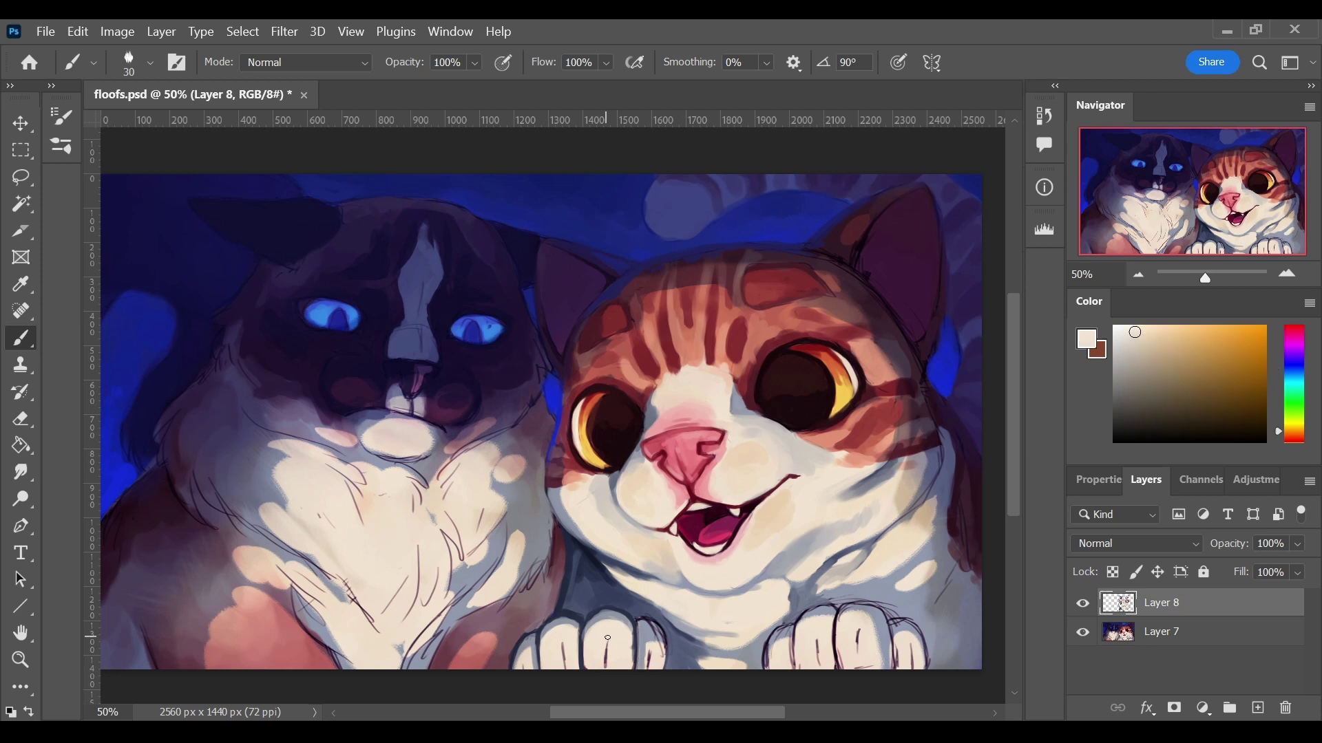
pyautogui.keyDown('alt'); pyautogui.click(581, 523); pyautogui.keyUp('alt')
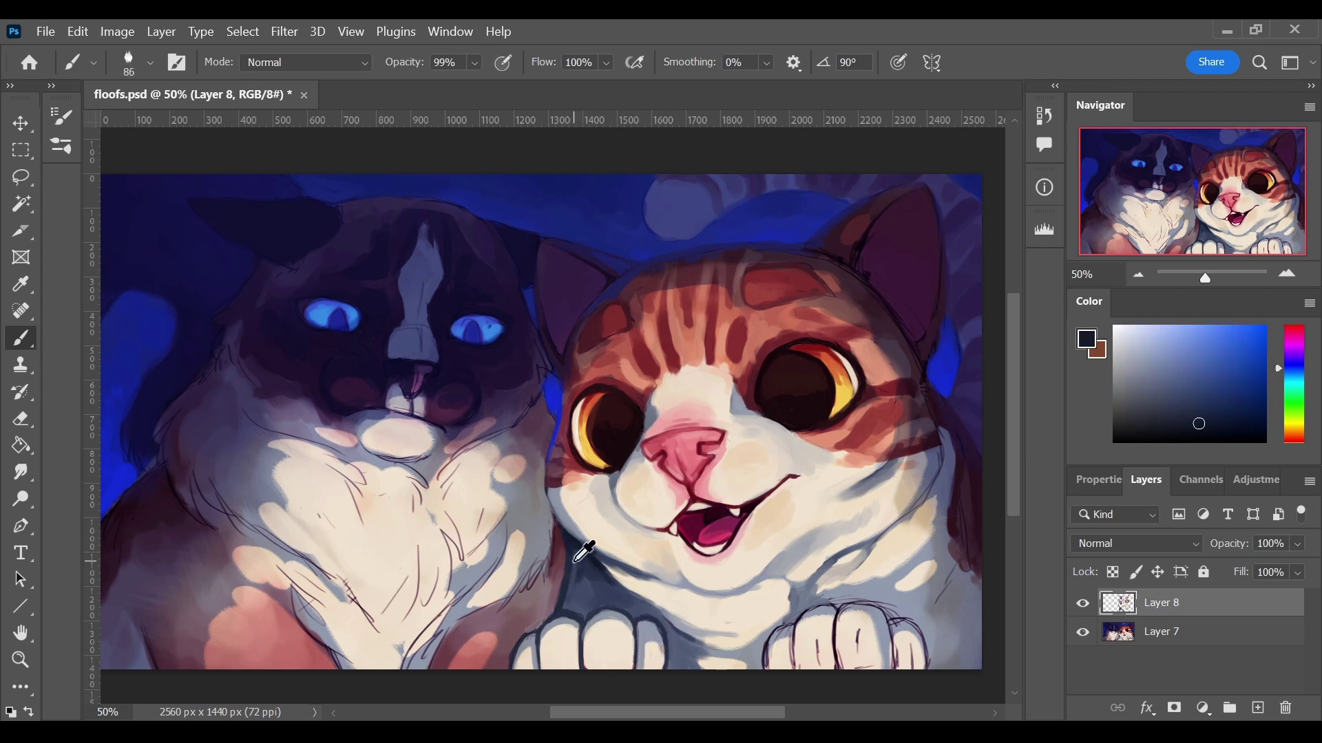
pyautogui.keyDown('alt'); pyautogui.click(768, 649); pyautogui.keyUp('alt')
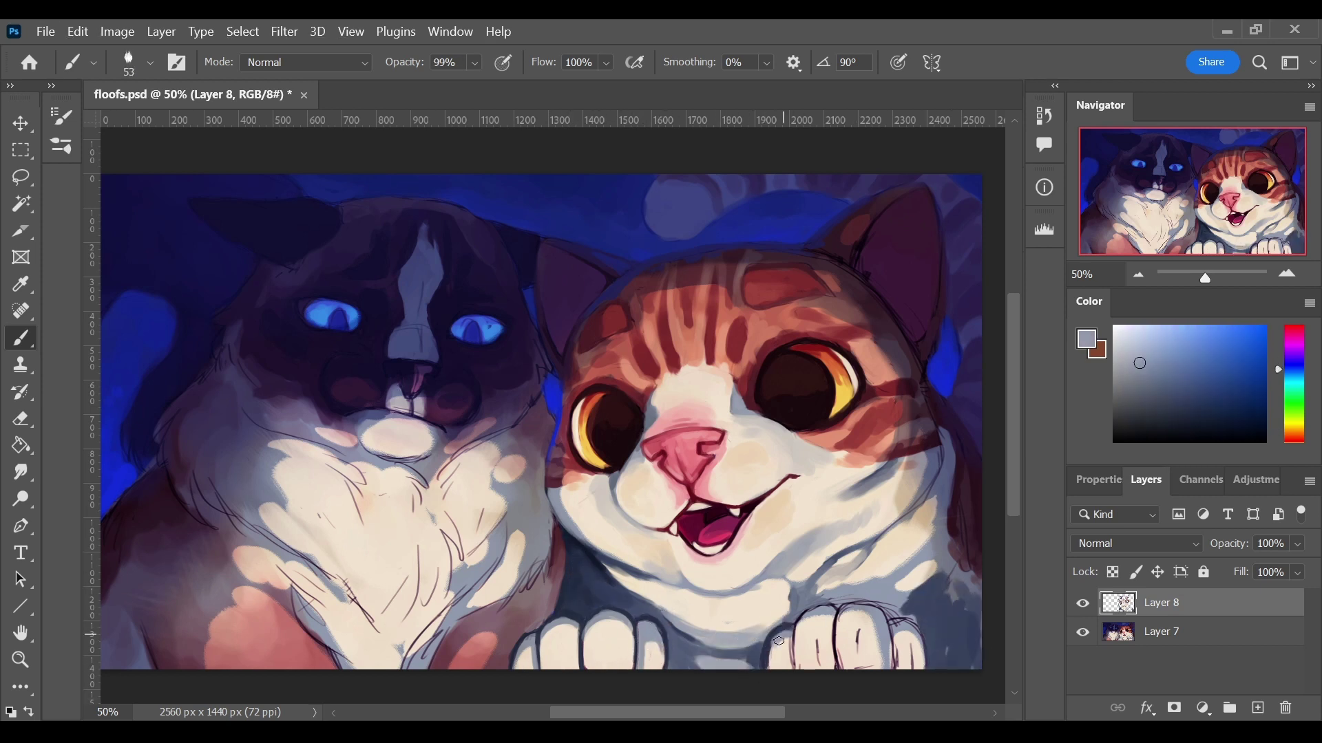
pyautogui.keyDown('alt'); pyautogui.click(846, 592); pyautogui.keyUp('alt')
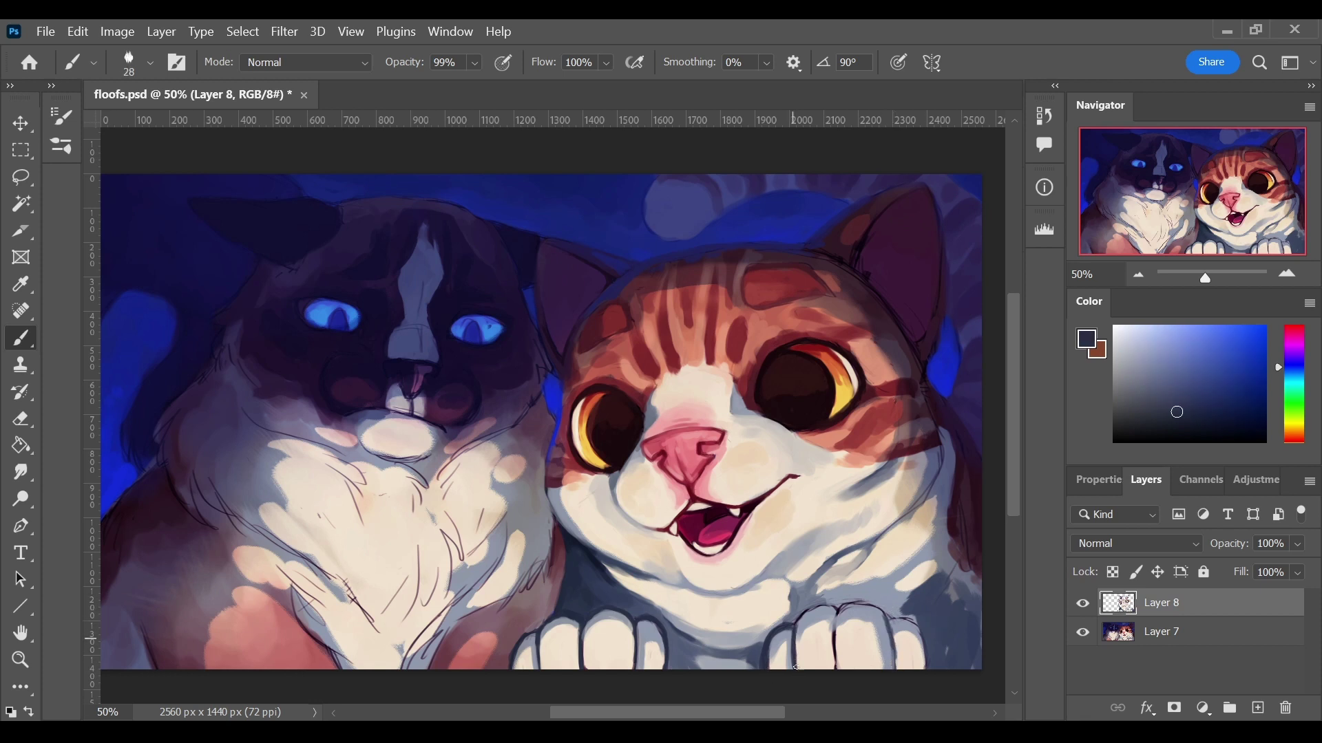
pyautogui.keyDown('alt'); pyautogui.click(845, 541); pyautogui.keyUp('alt')
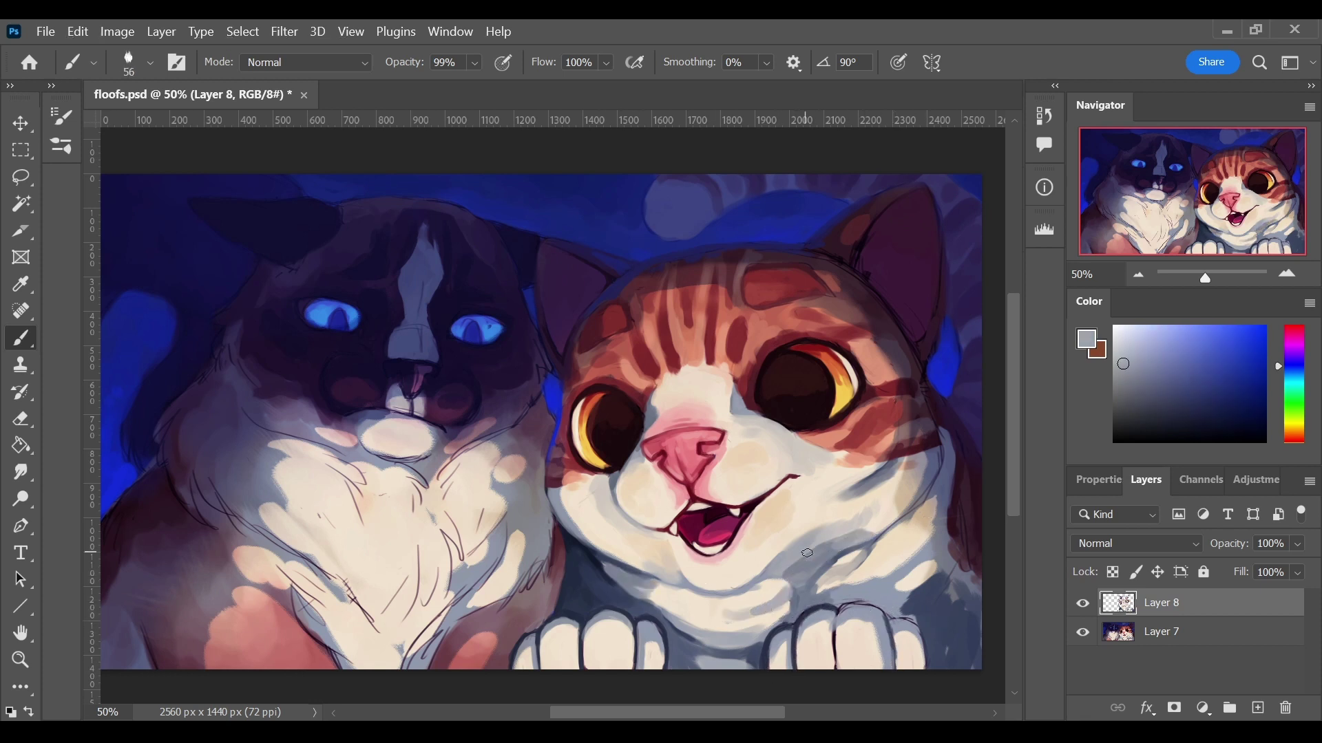
pyautogui.keyDown('alt'); pyautogui.click(778, 581); pyautogui.keyUp('alt')
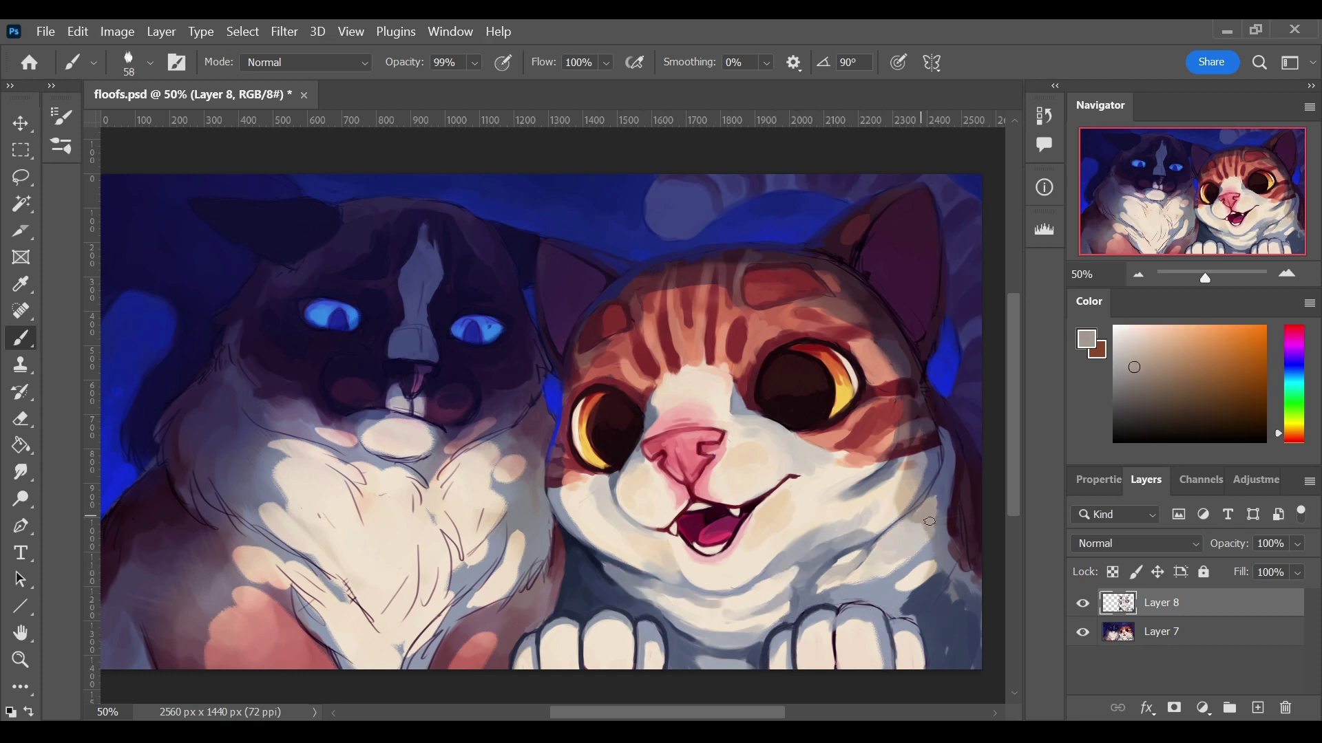
# - Outline the tabby's paws and right cheek with dark navy and purple-brown
pyautogui.keyDown('alt'); pyautogui.click(964, 577); pyautogui.keyUp('alt')
pyautogui.keyDown('alt'); pyautogui.click(800, 637); pyautogui.keyUp('alt')
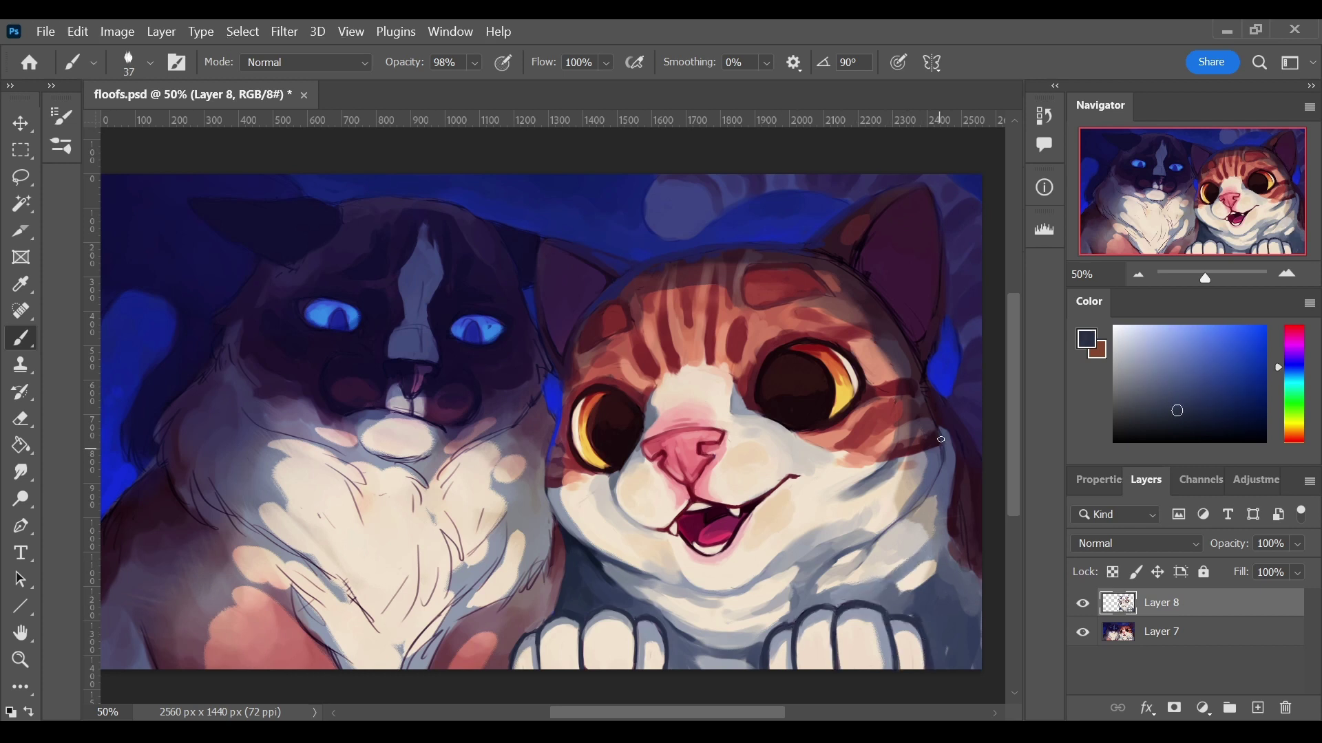
pyautogui.keyDown('alt'); pyautogui.click(955, 419); pyautogui.keyUp('alt')
pyautogui.keyDown('alt'); pyautogui.click(924, 623); pyautogui.keyUp('alt')
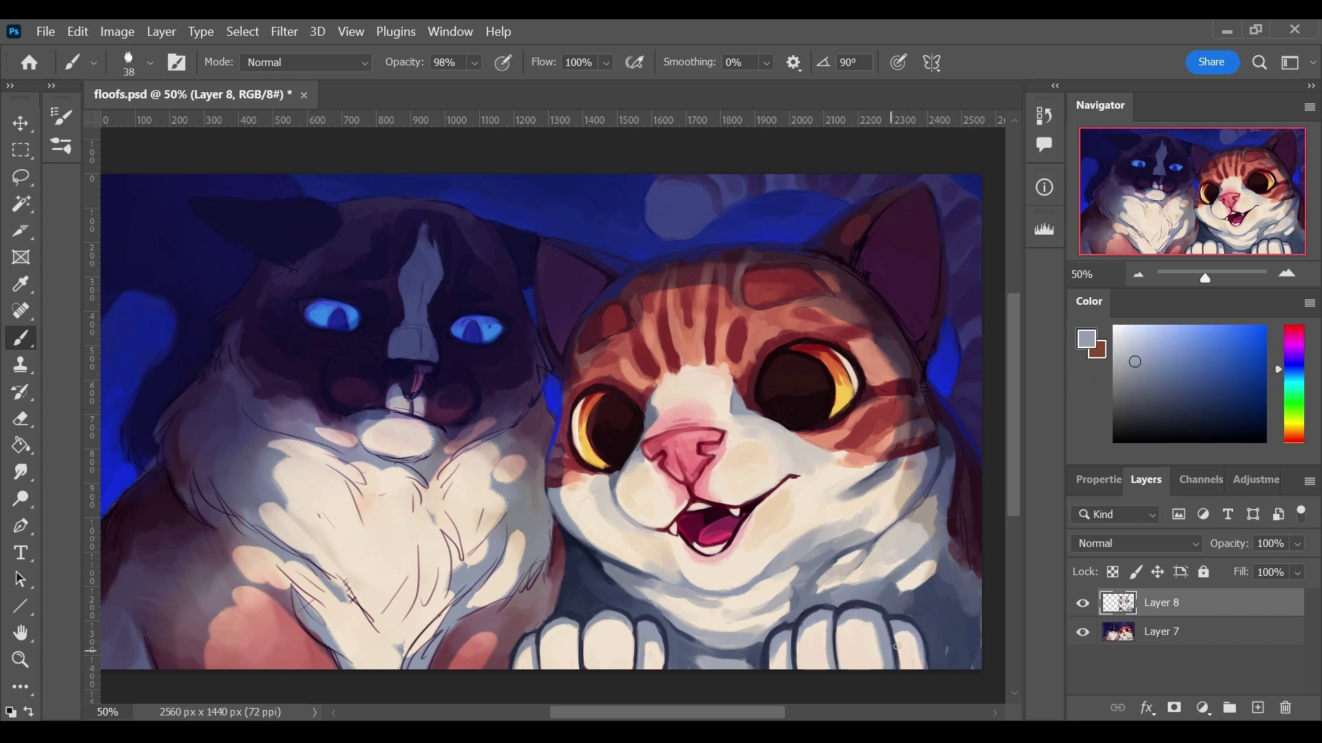
pyautogui.keyDown('alt'); pyautogui.click(761, 667); pyautogui.keyUp('alt')
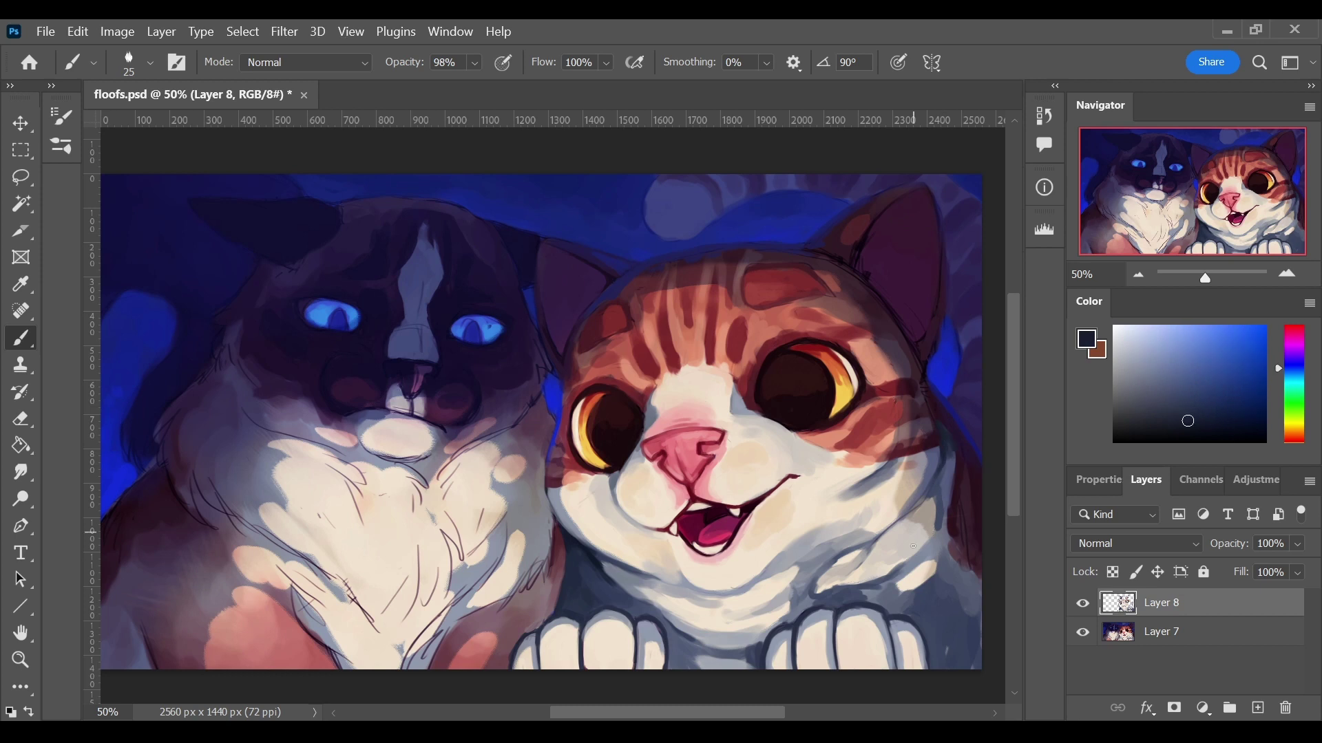
pyautogui.keyDown('alt'); pyautogui.click(893, 411); pyautogui.keyUp('alt')
pyautogui.keyDown('alt'); pyautogui.click(897, 294); pyautogui.keyUp('alt')
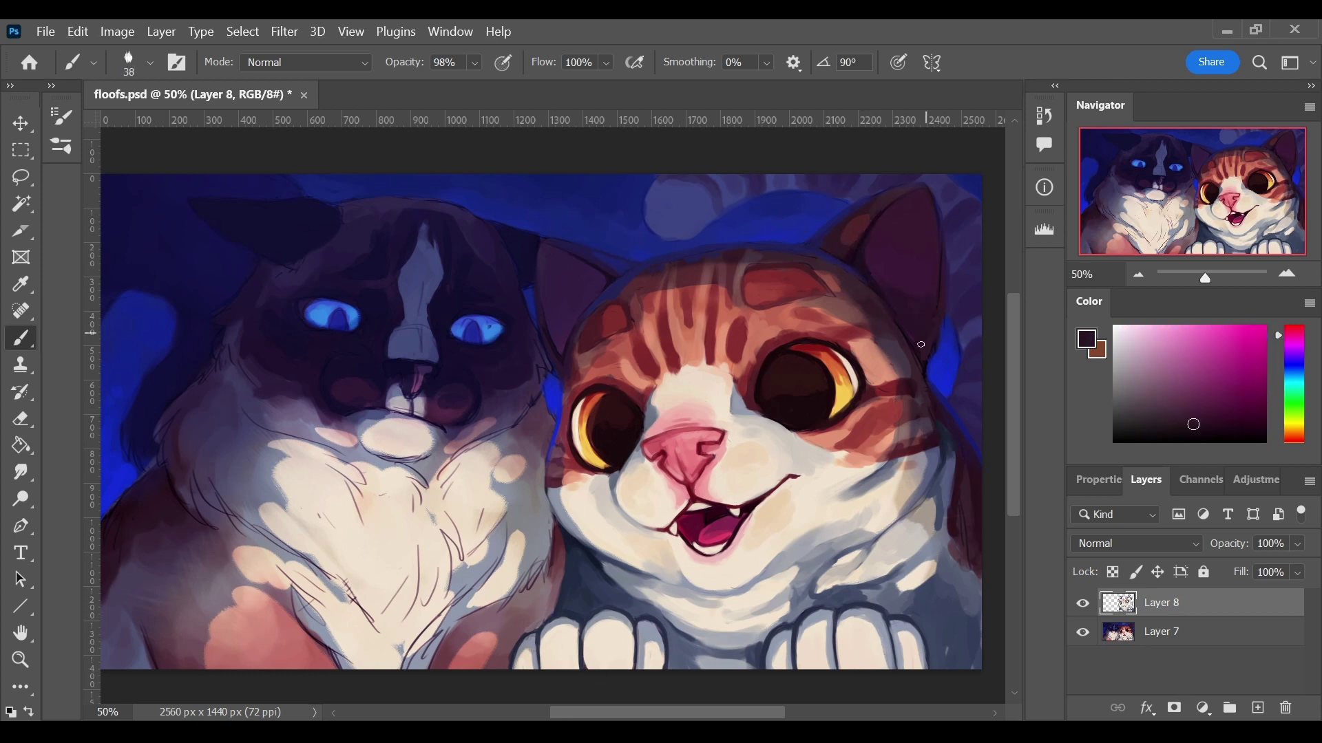
# - Dab background blue, navy-purple, nose pink and cream touches onto Layer 8
pyautogui.keyDown('alt'); pyautogui.click(944, 313); pyautogui.keyUp('alt')
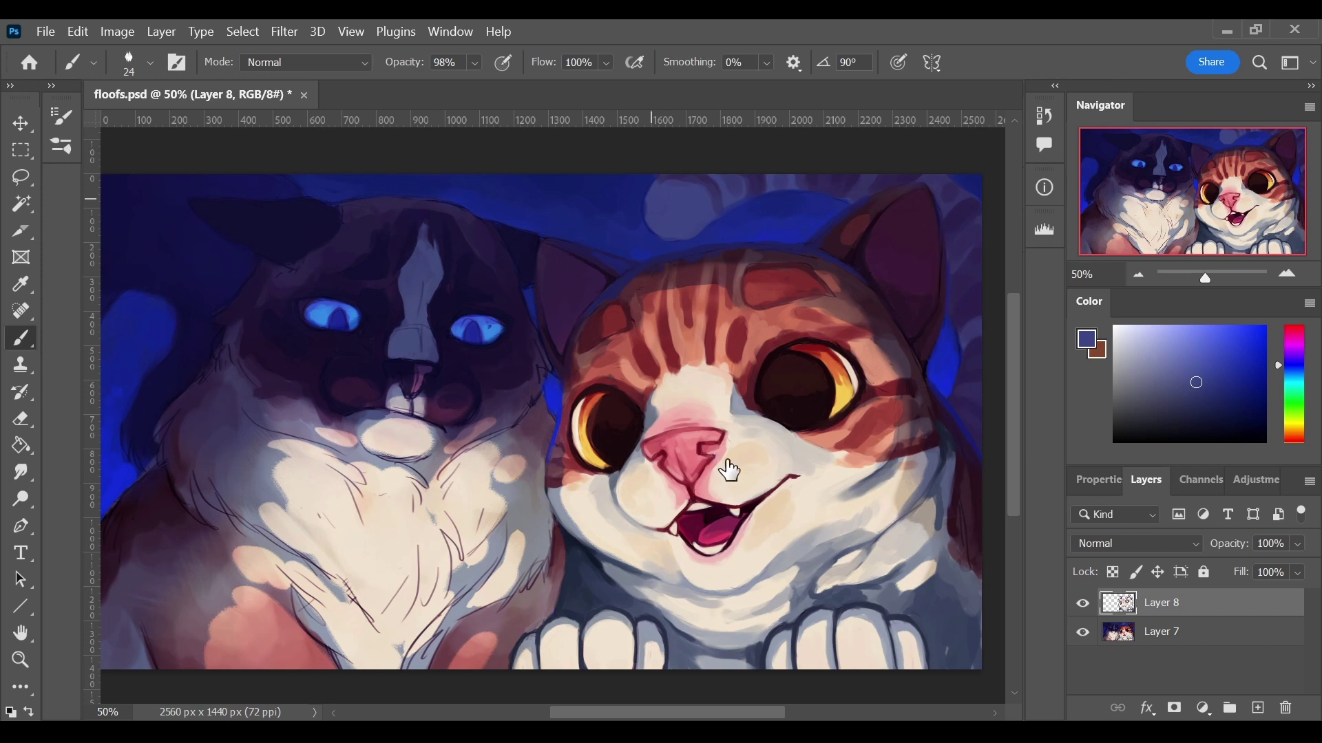
pyautogui.keyDown('alt'); pyautogui.click(790, 190); pyautogui.keyUp('alt')
pyautogui.keyDown('alt'); pyautogui.click(977, 377); pyautogui.keyUp('alt')
pyautogui.keyDown('alt'); pyautogui.click(968, 371); pyautogui.keyUp('alt')
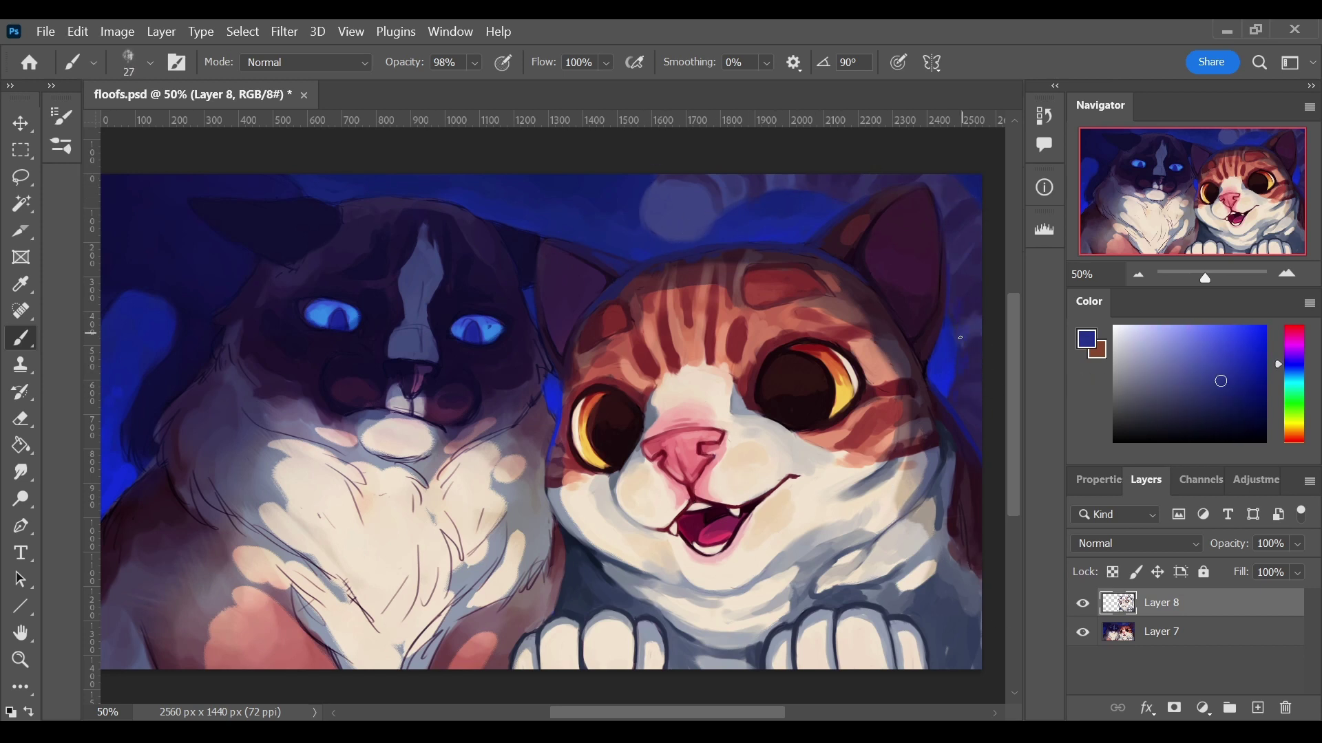
pyautogui.keyDown('alt'); pyautogui.click(862, 596); pyautogui.keyUp('alt')
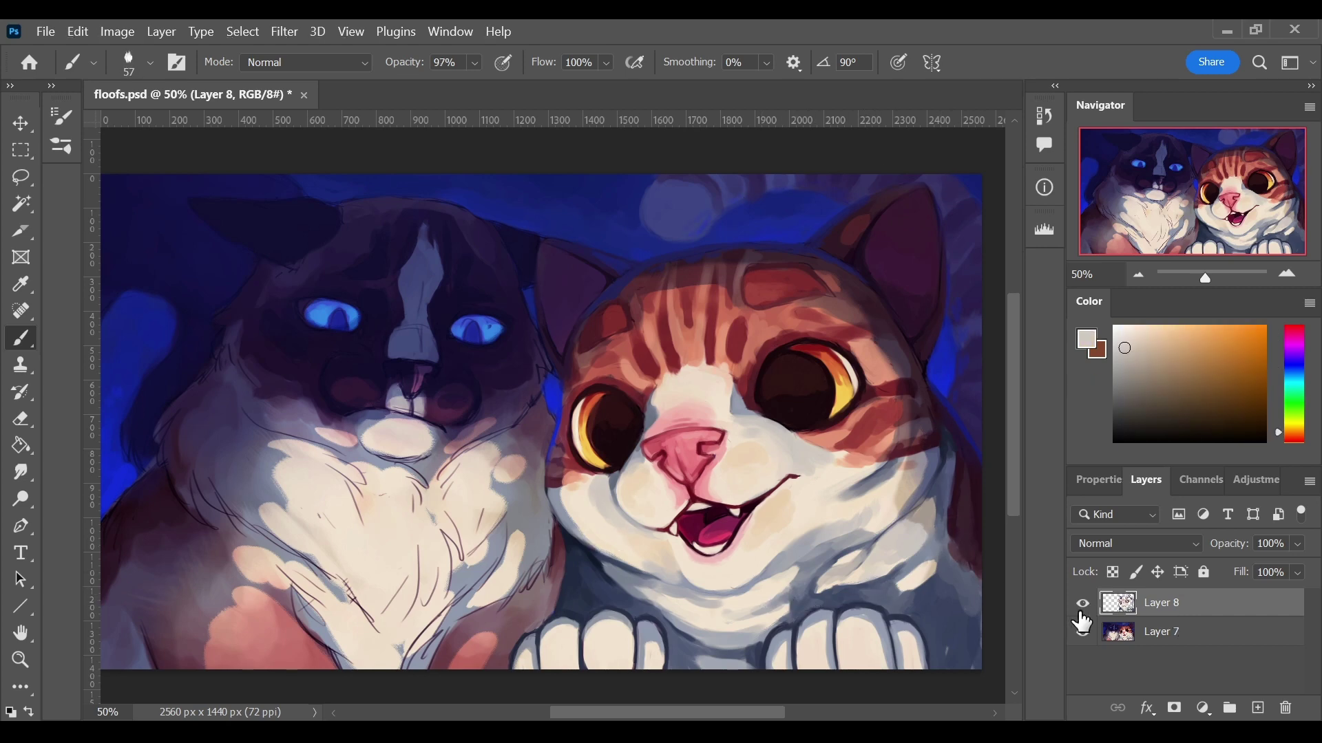
pyautogui.keyDown('alt'); pyautogui.click(647, 433); pyautogui.keyUp('alt')
pyautogui.keyDown('alt'); pyautogui.click(841, 528); pyautogui.keyUp('alt')
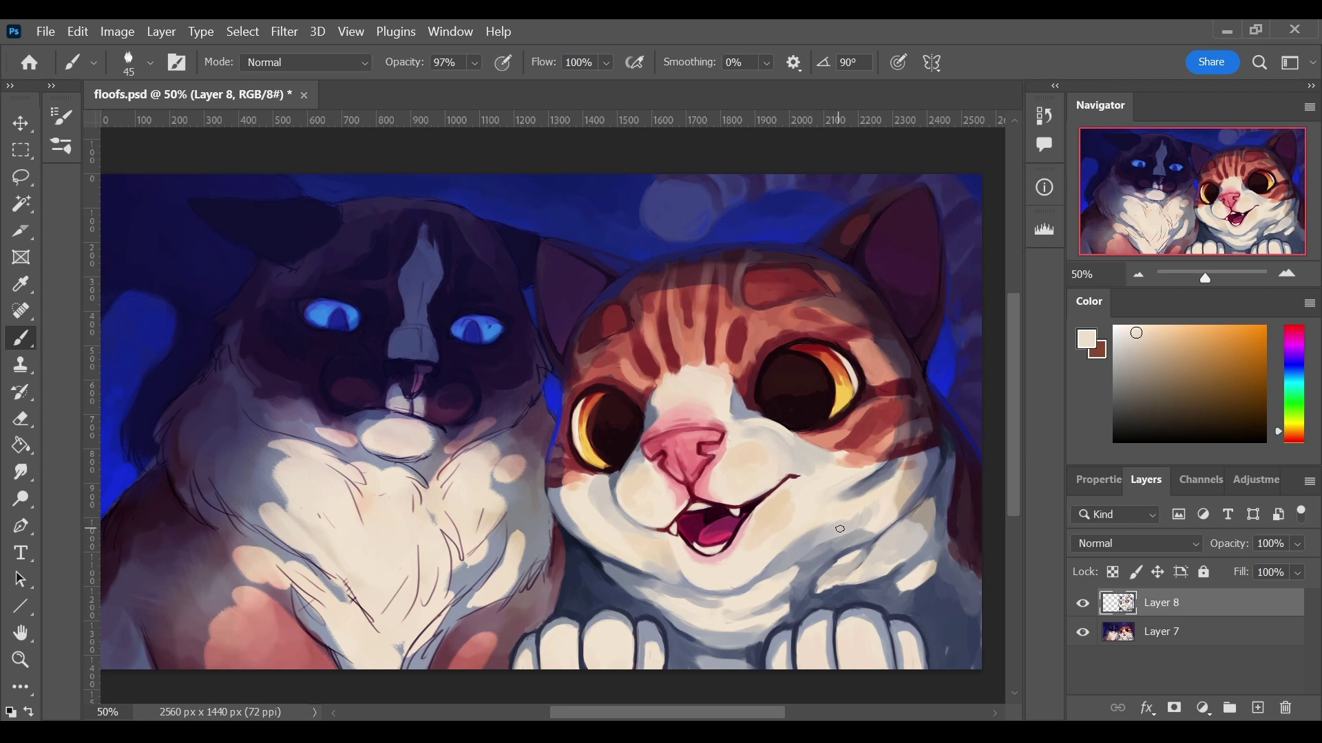
pyautogui.keyDown('alt'); pyautogui.click(955, 610); pyautogui.keyUp('alt')
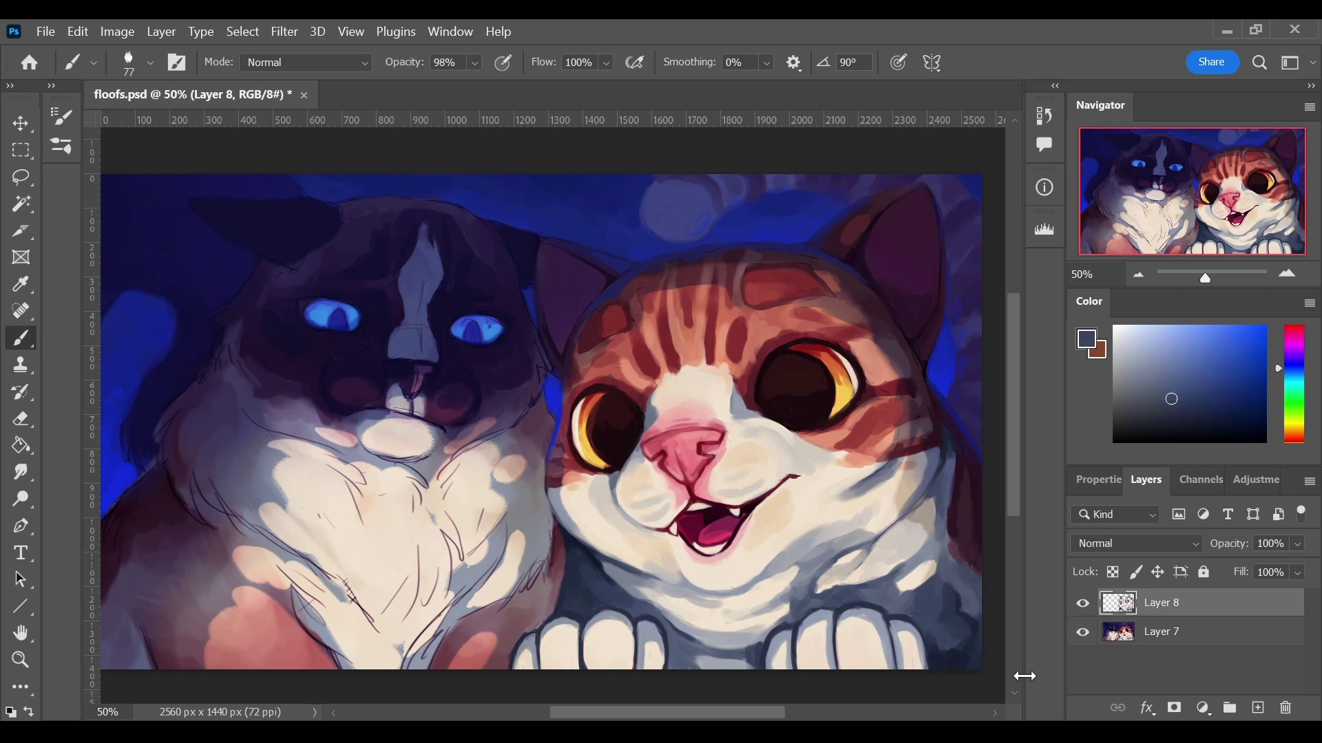
# - Add soft pale and darker grey-blue shading plus cream on the fur and paws
pyautogui.keyDown('alt'); pyautogui.click(623, 636); pyautogui.keyUp('alt')
pyautogui.keyDown('alt'); pyautogui.click(814, 621); pyautogui.keyUp('alt')
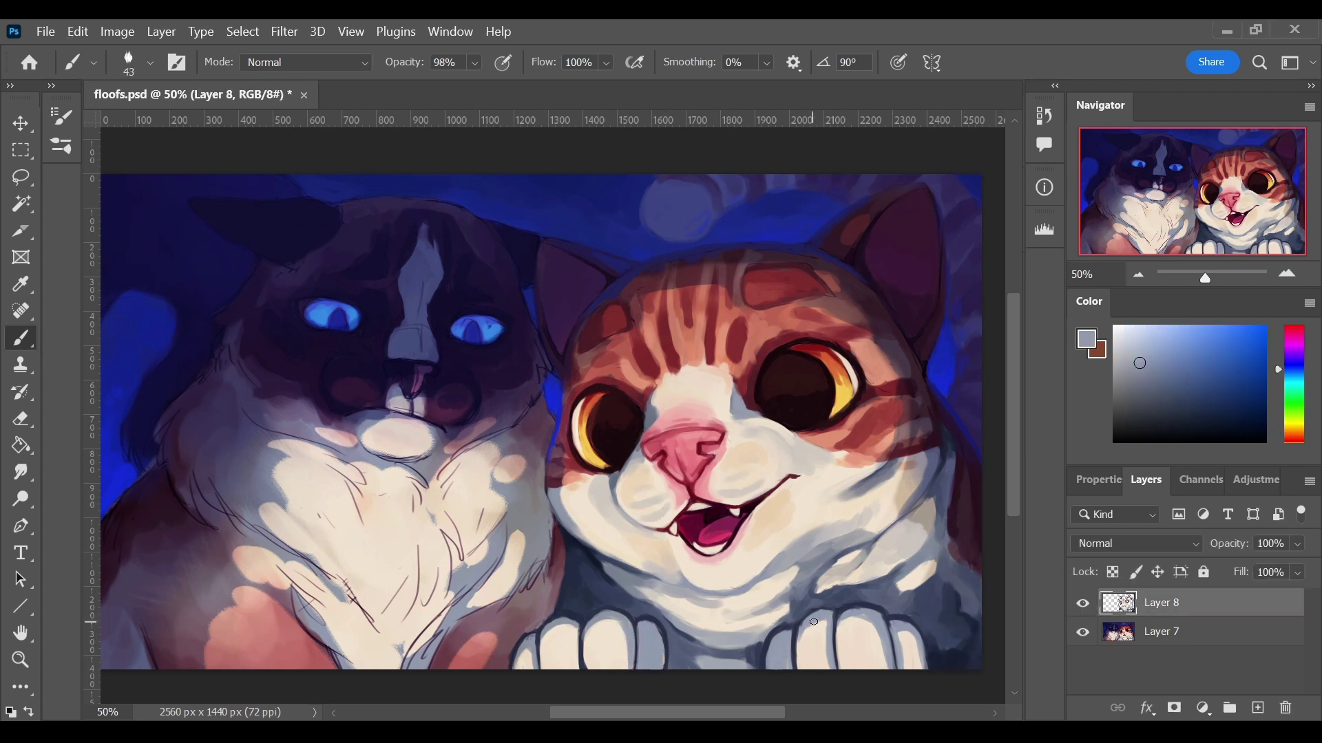
pyautogui.keyDown('alt'); pyautogui.click(902, 644); pyautogui.keyUp('alt')
pyautogui.keyDown('alt'); pyautogui.click(835, 632); pyautogui.keyUp('alt')
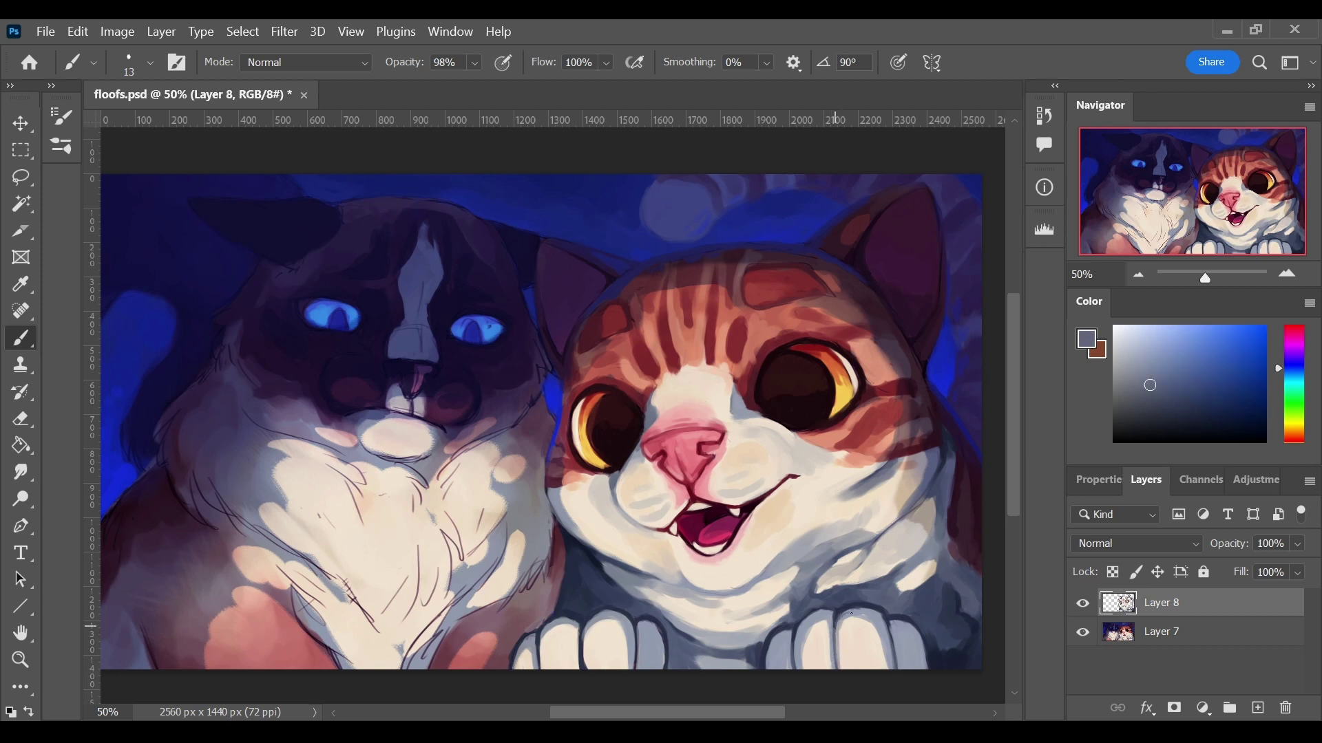
pyautogui.keyDown('alt'); pyautogui.click(643, 645); pyautogui.keyUp('alt')
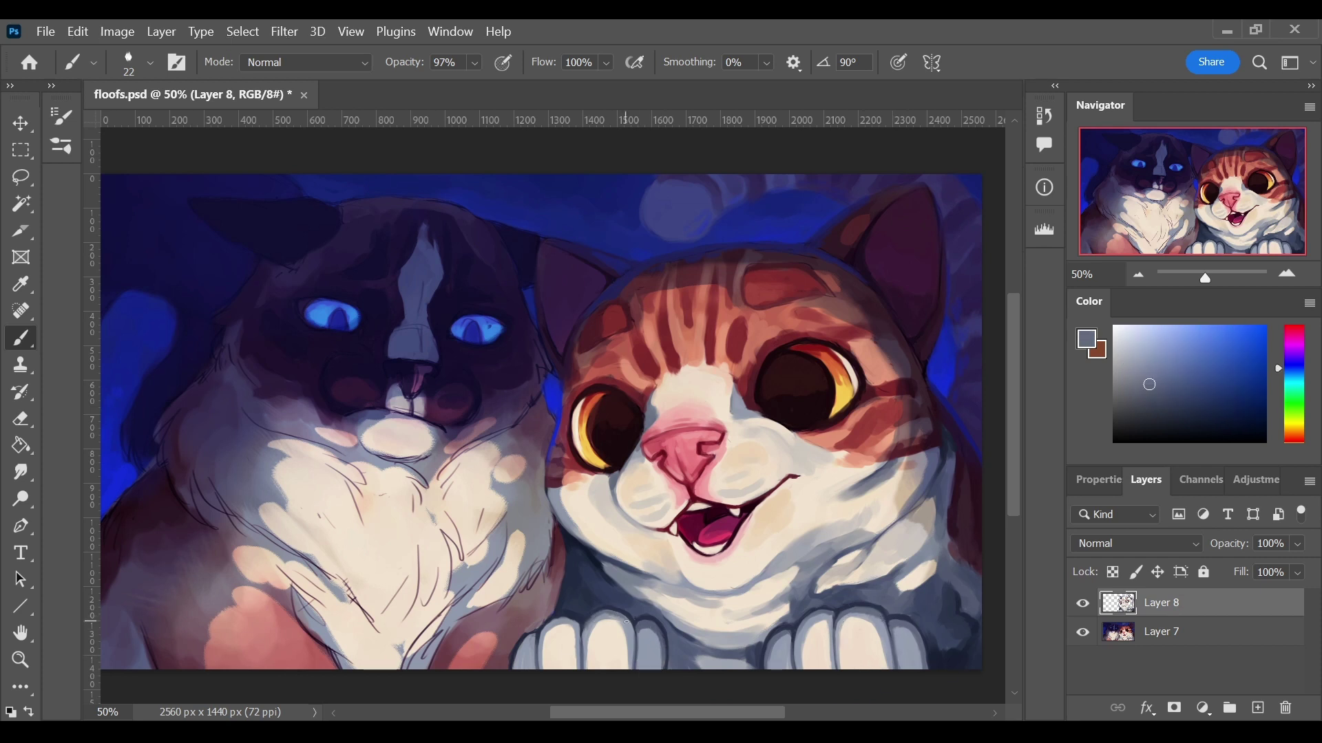
pyautogui.keyDown('alt'); pyautogui.click(517, 658); pyautogui.keyUp('alt')
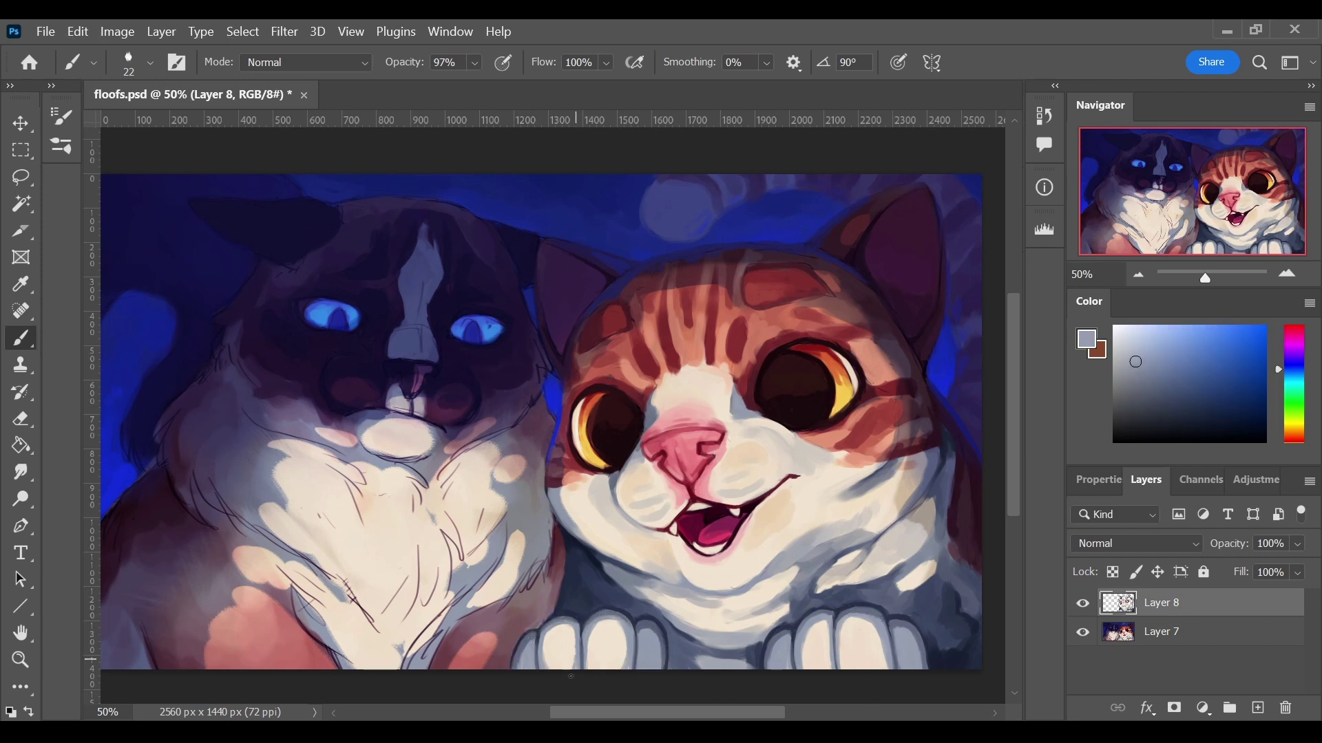
pyautogui.keyDown('alt'); pyautogui.click(833, 666); pyautogui.keyUp('alt')
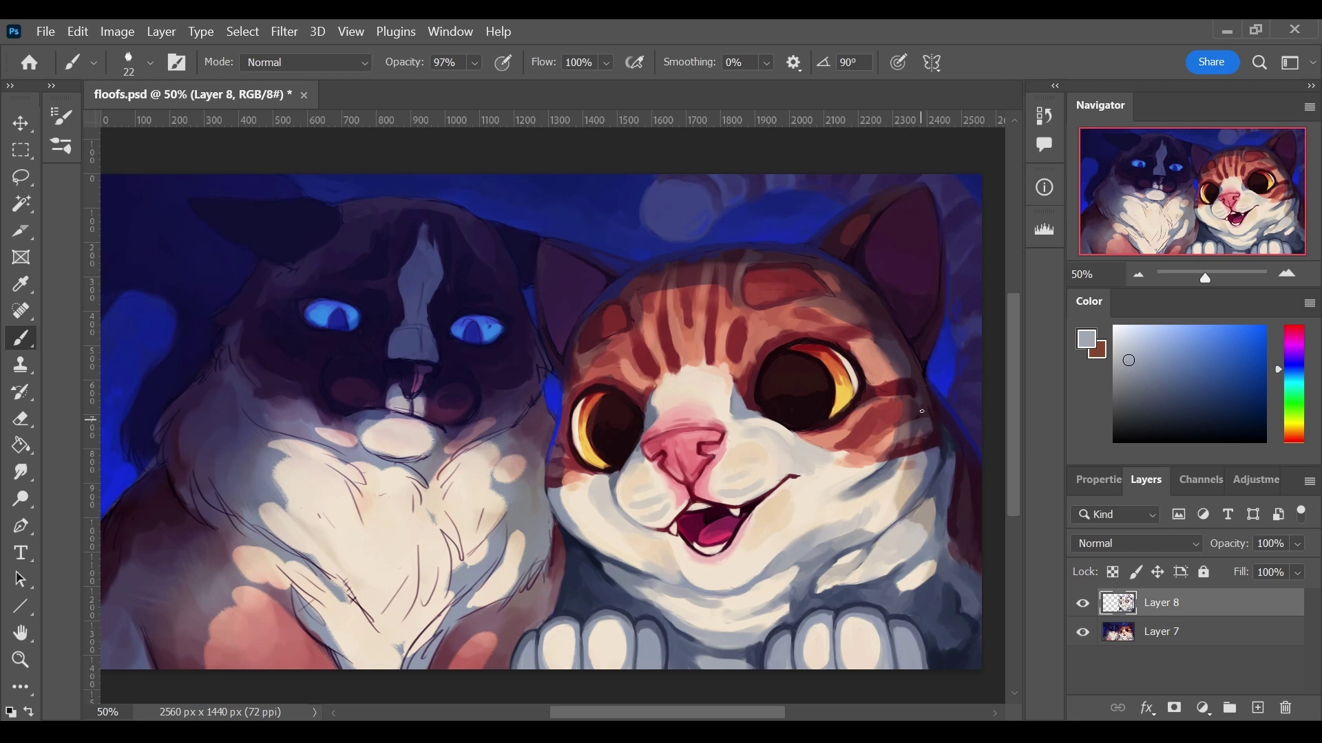
# - Touch up the fur with dark maroon, reddish-salmon and dark blue-grey accents
pyautogui.keyDown('alt'); pyautogui.click(659, 279); pyautogui.keyUp('alt')
pyautogui.keyDown('alt'); pyautogui.click(630, 370); pyautogui.keyUp('alt')
pyautogui.keyDown('alt'); pyautogui.click(899, 378); pyautogui.keyUp('alt')
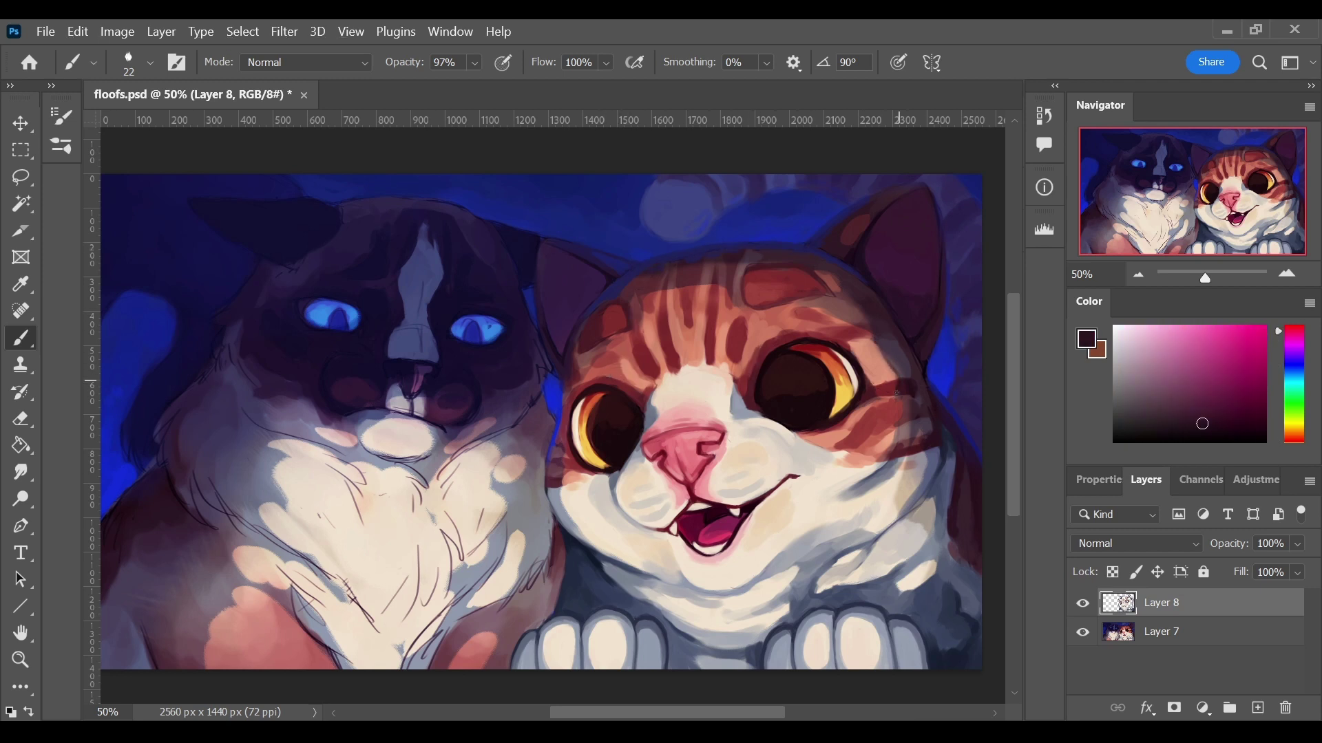
pyautogui.keyDown('alt'); pyautogui.click(870, 482); pyautogui.keyUp('alt')
pyautogui.keyDown('alt'); pyautogui.click(818, 292); pyautogui.keyUp('alt')
pyautogui.keyDown('alt'); pyautogui.click(961, 537); pyautogui.keyUp('alt')
# - Sample dark purples from the painting and make Layer 9 the active layer
pyautogui.keyDown('alt'); pyautogui.click(812, 235); pyautogui.keyUp('alt')
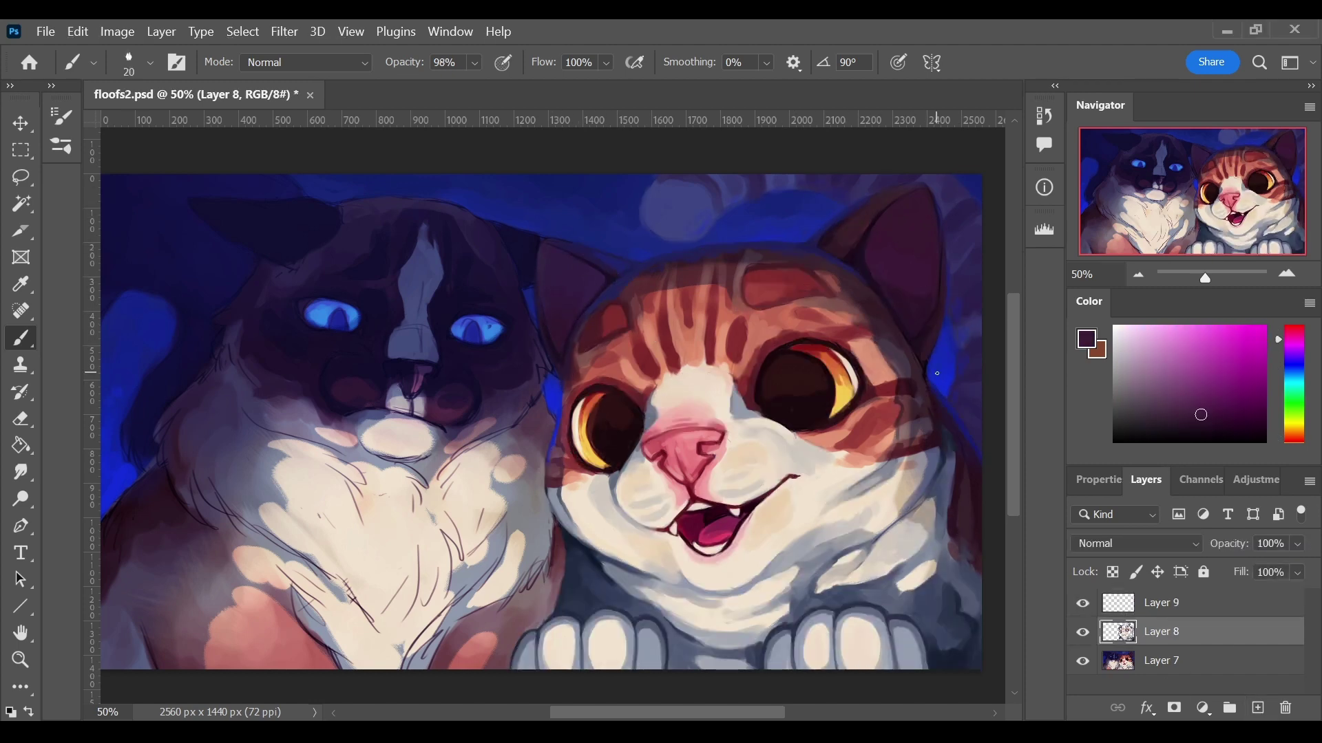
pyautogui.keyDown('alt'); pyautogui.click(635, 252); pyautogui.keyUp('alt')
pyautogui.keyDown('alt'); pyautogui.click(585, 286); pyautogui.keyUp('alt')
pyautogui.keyDown('alt'); pyautogui.click(555, 296); pyautogui.keyUp('alt')
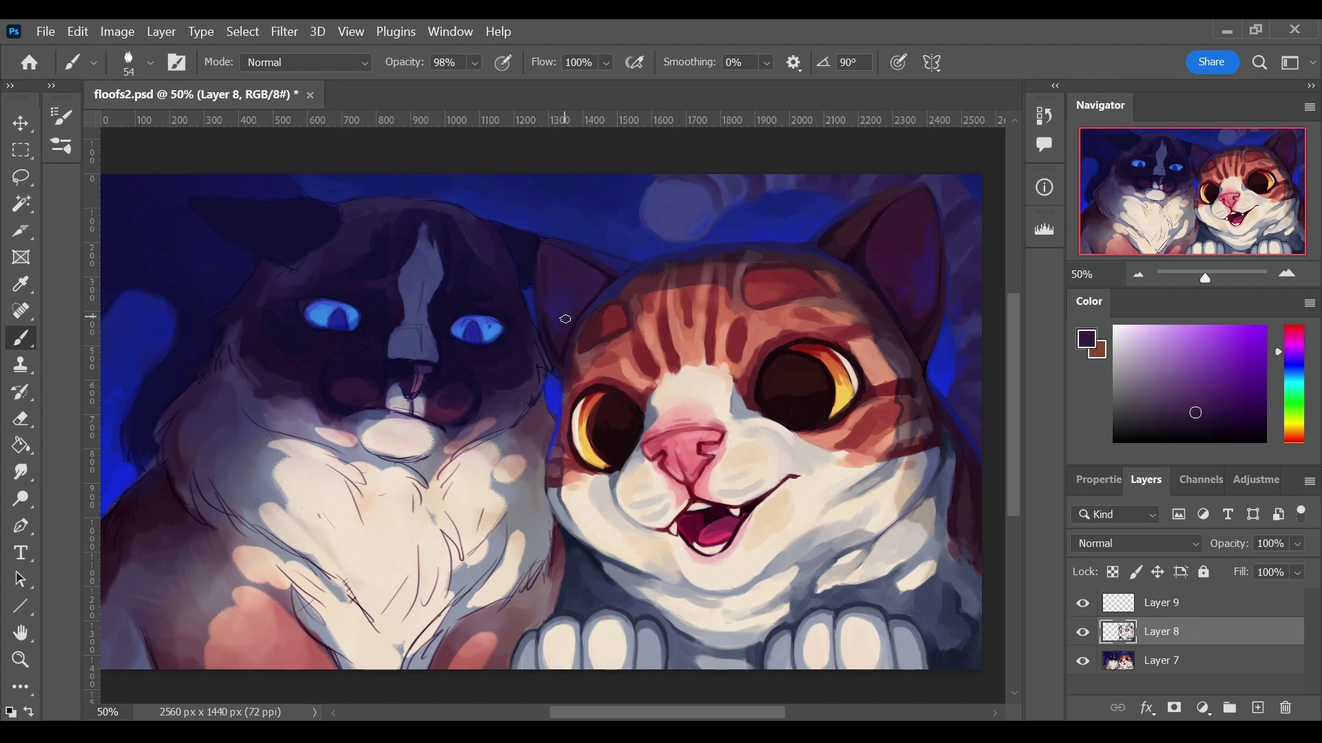
pyautogui.keyDown('alt'); pyautogui.click(746, 370); pyautogui.keyUp('alt')
# - Stroke dark blue-grey outlines along the fluffy cat's white chest fur
pyautogui.keyDown('alt'); pyautogui.click(937, 597); pyautogui.keyUp('alt')
pyautogui.click(1183, 603)
pyautogui.moveTo(256, 526)
pyautogui.mouseDown()
pyautogui.moveTo(282, 506)
pyautogui.moveTo(446, 543)
pyautogui.moveTo(482, 647)
pyautogui.mouseUp()
pyautogui.moveTo(523, 564); pyautogui.dragTo(550, 592)
pyautogui.moveTo(296, 613); pyautogui.dragTo(272, 449)
pyautogui.keyDown('alt'); pyautogui.click(206, 633); pyautogui.keyUp('alt')
pyautogui.keyDown('alt'); pyautogui.click(338, 451); pyautogui.keyUp('alt')
pyautogui.keyDown('alt'); pyautogui.click(364, 412); pyautogui.keyUp('alt')
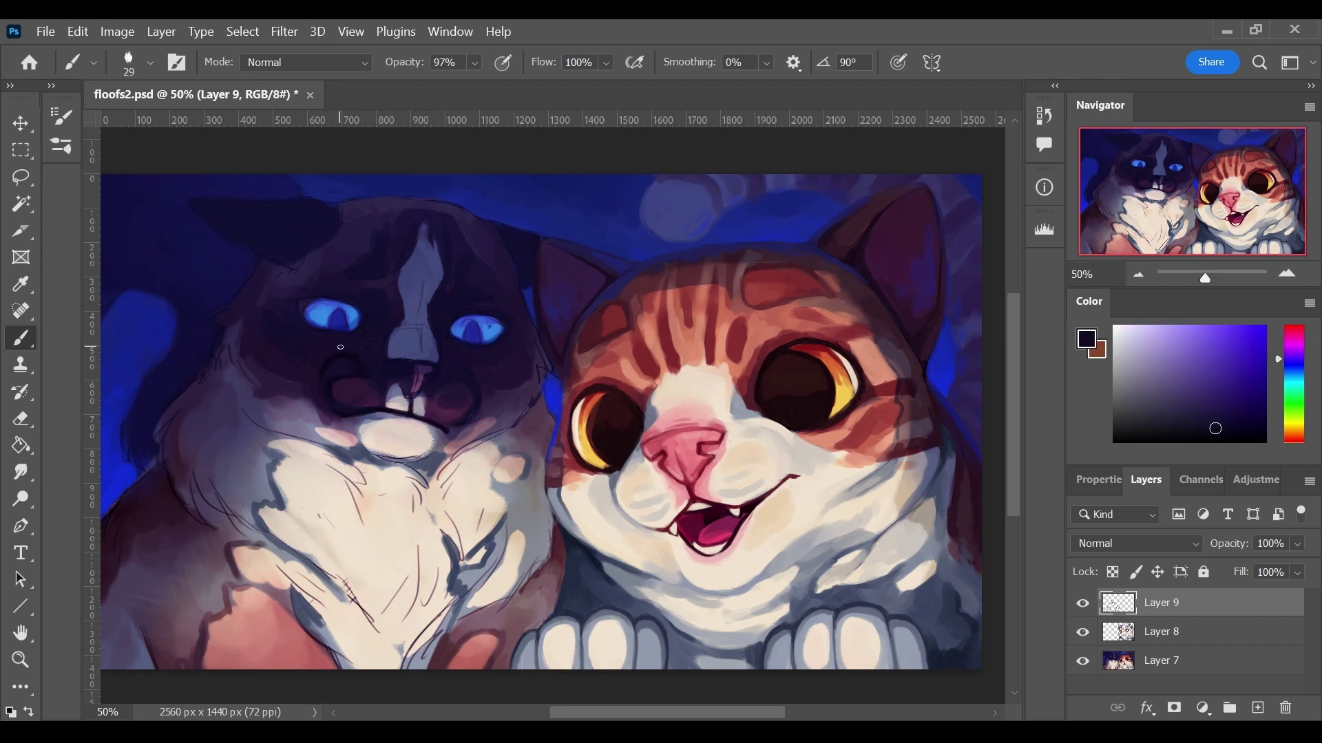
# - Sample dark navy tones from the head, then paint the fluffy cat's eyes glowing light blue
pyautogui.keyDown('alt'); pyautogui.click(410, 389); pyautogui.keyUp('alt')
pyautogui.keyDown('alt'); pyautogui.click(440, 366); pyautogui.keyUp('alt')
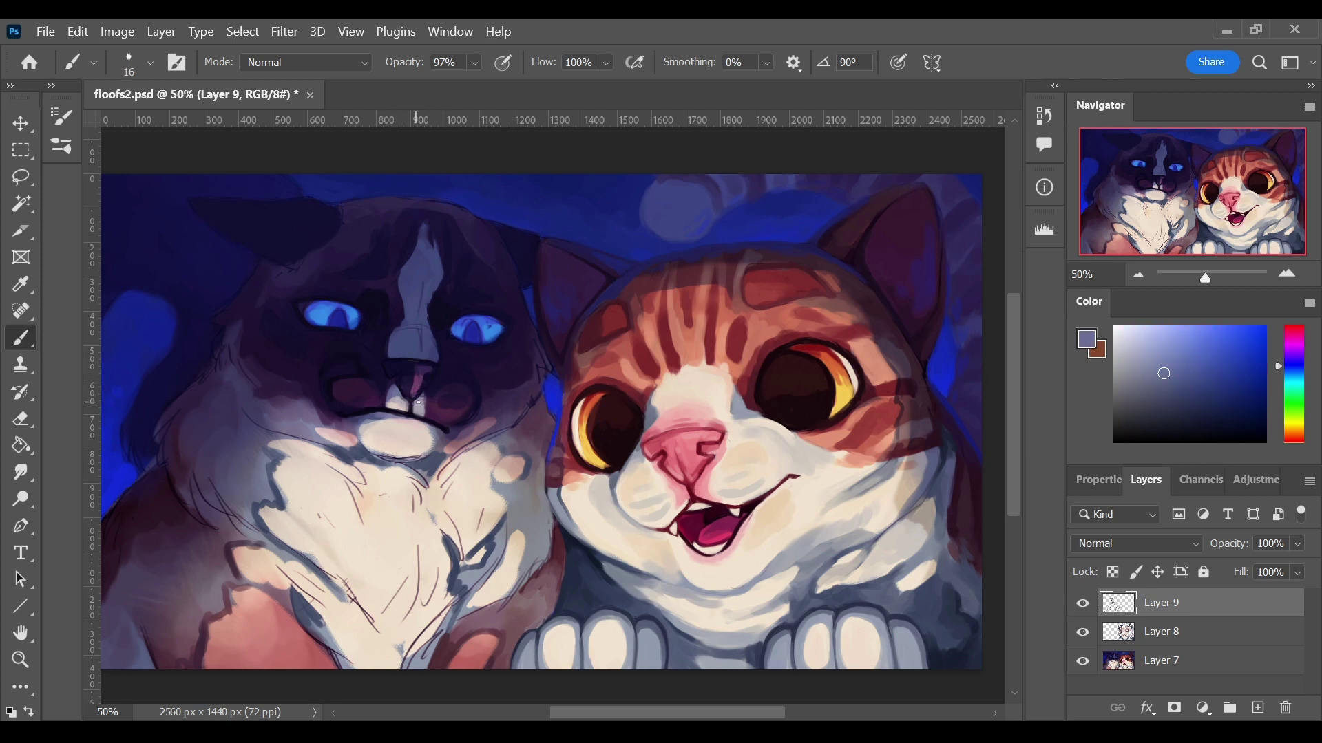
pyautogui.keyDown('alt'); pyautogui.click(392, 241); pyautogui.keyUp('alt')
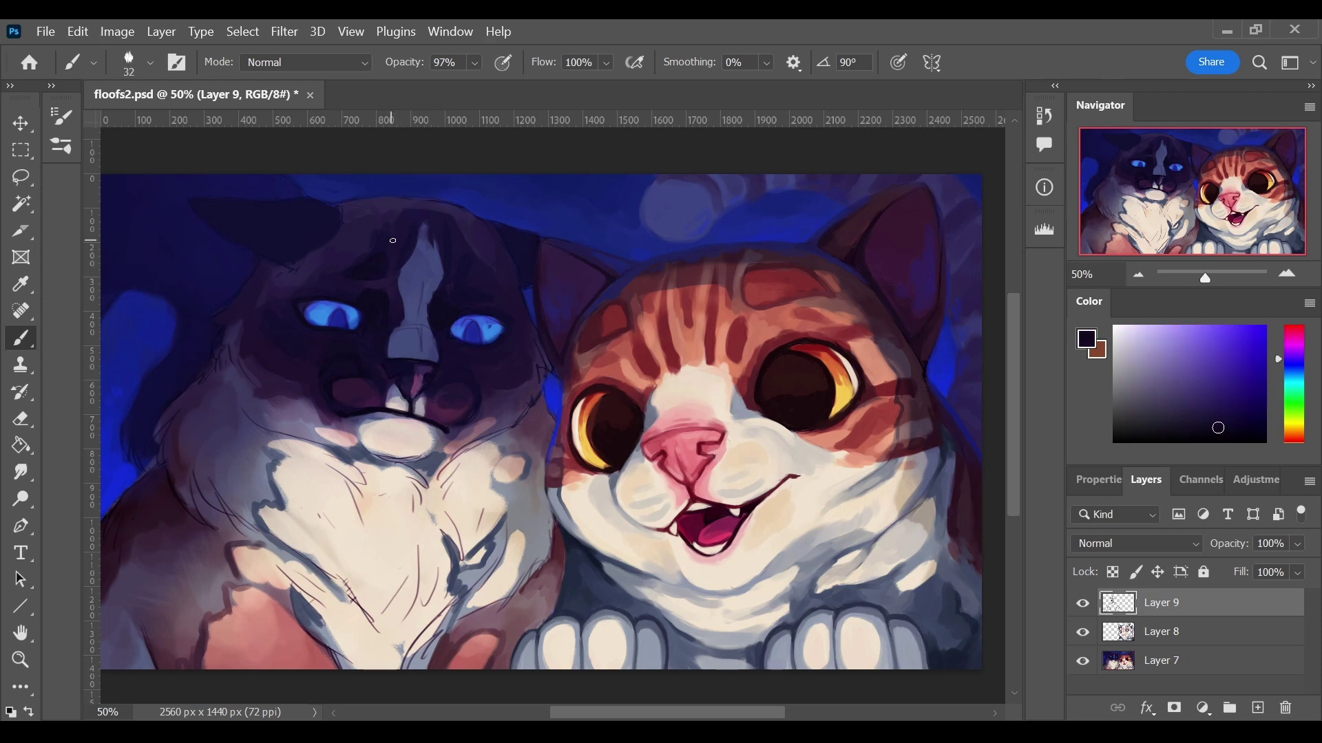
pyautogui.keyDown('alt'); pyautogui.click(296, 232); pyautogui.keyUp('alt')
pyautogui.keyDown('alt'); pyautogui.click(297, 231); pyautogui.keyUp('alt')
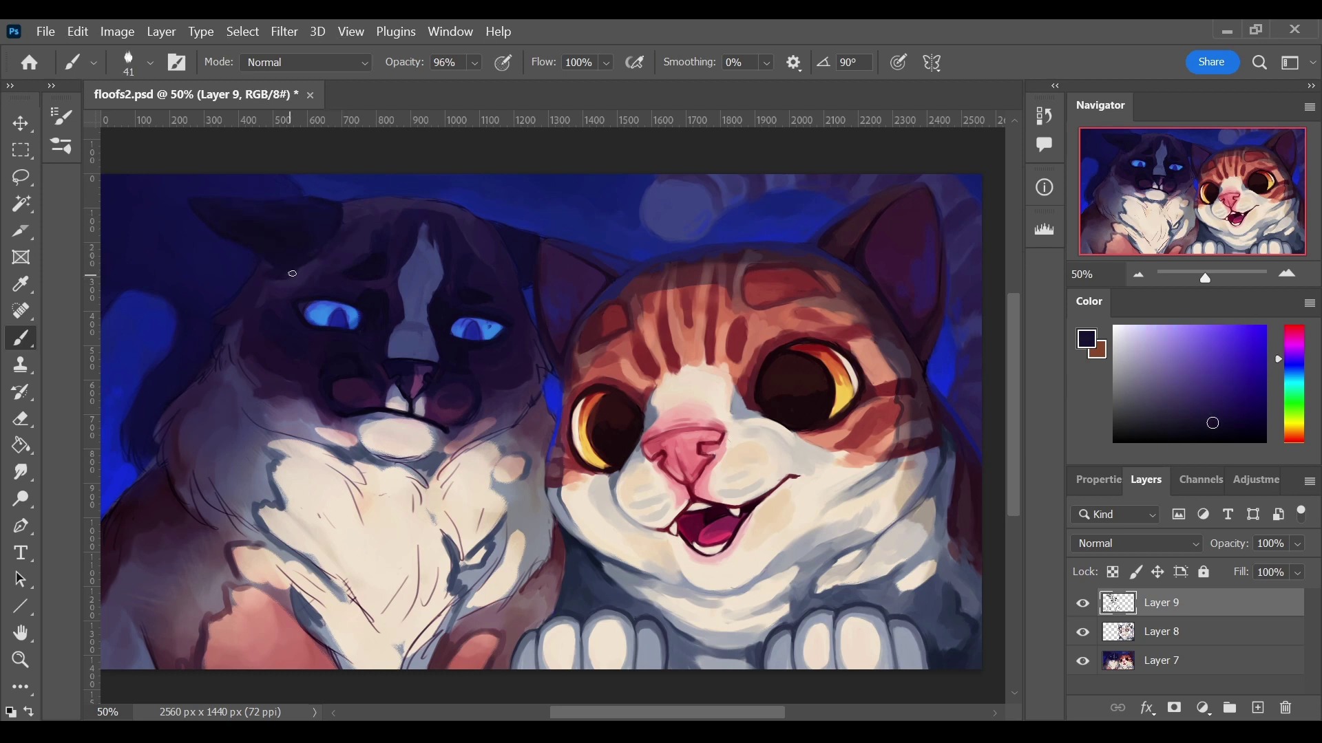
pyautogui.keyDown('alt'); pyautogui.click(336, 216); pyautogui.keyUp('alt')
pyautogui.moveTo(457, 330); pyautogui.dragTo(489, 332)
pyautogui.moveTo(310, 315); pyautogui.dragTo(354, 318)
pyautogui.keyDown('alt'); pyautogui.click(391, 448); pyautogui.keyUp('alt')
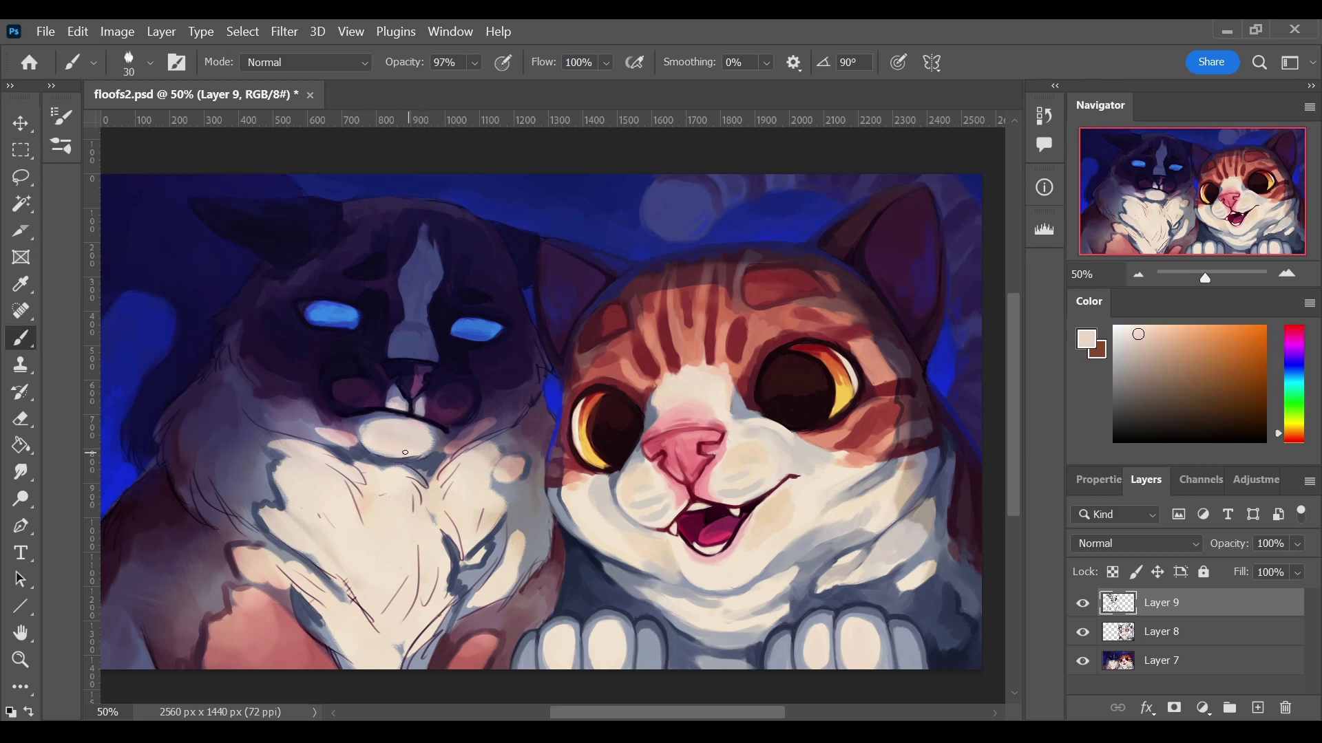
# - Lighten the fluffy cat's neck and lower chest with grey-lavender fur strokes
pyautogui.keyDown('alt'); pyautogui.click(421, 426); pyautogui.keyUp('alt')
pyautogui.keyDown('alt'); pyautogui.click(310, 434); pyautogui.keyUp('alt')
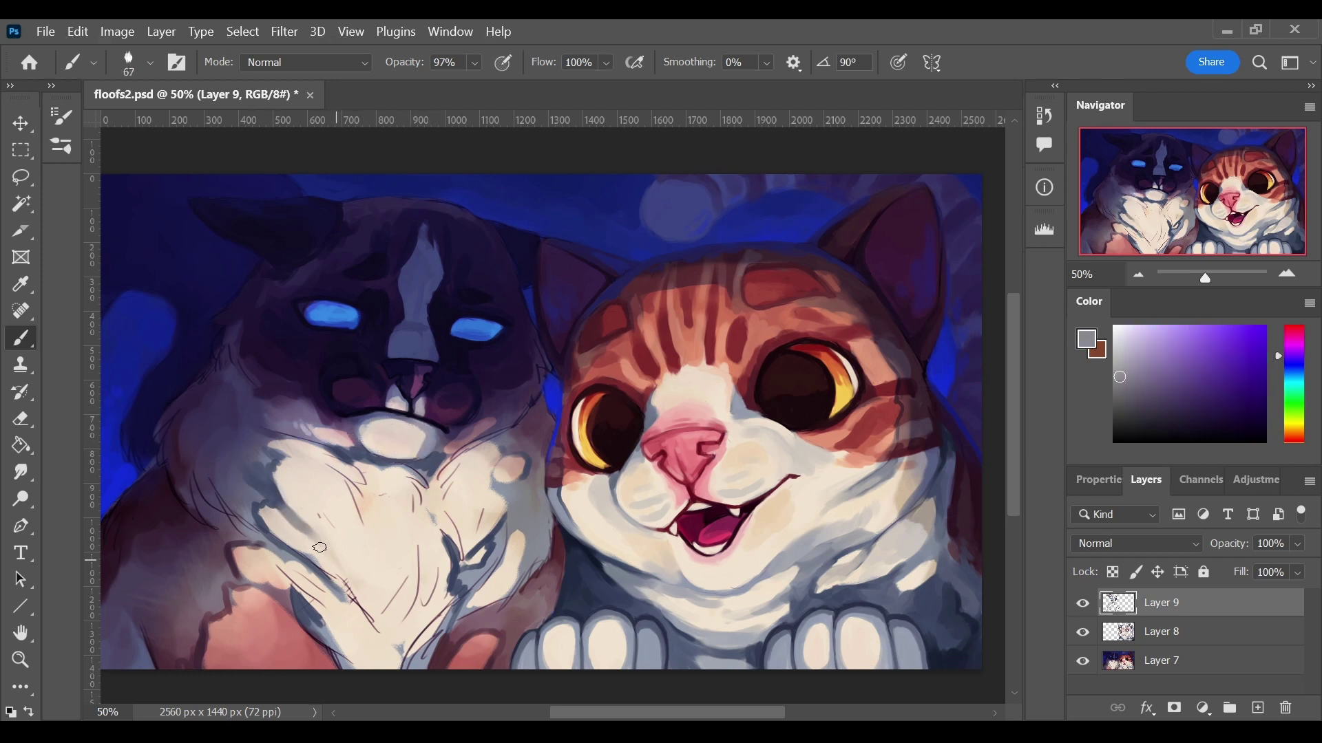
pyautogui.keyDown('alt'); pyautogui.click(362, 442); pyautogui.keyUp('alt')
pyautogui.keyDown('alt'); pyautogui.click(354, 492); pyautogui.keyUp('alt')
pyautogui.keyDown('alt'); pyautogui.click(273, 455); pyautogui.keyUp('alt')
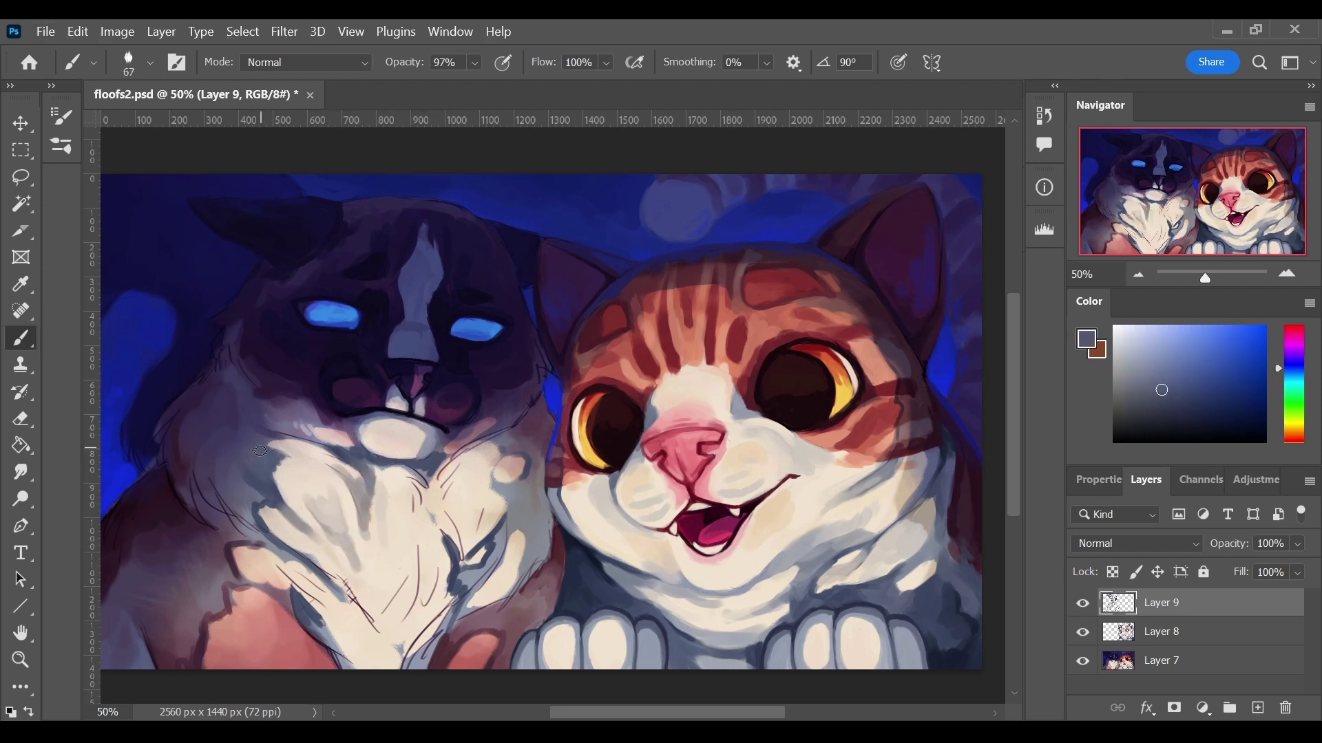
pyautogui.moveTo(196, 496); pyautogui.dragTo(241, 530)
pyautogui.keyDown('alt'); pyautogui.click(227, 440); pyautogui.keyUp('alt')
pyautogui.moveTo(495, 537)
pyautogui.mouseDown()
pyautogui.moveTo(447, 613)
pyautogui.moveTo(478, 542)
pyautogui.mouseUp()
pyautogui.keyDown('alt'); pyautogui.click(427, 620); pyautogui.keyUp('alt')
pyautogui.moveTo(371, 599)
pyautogui.mouseDown()
pyautogui.moveTo(324, 661)
pyautogui.moveTo(399, 661)
pyautogui.mouseUp()
# - Add more light chest fur strokes in dusty pink and blue-grey
pyautogui.keyDown('alt'); pyautogui.click(296, 606); pyautogui.keyUp('alt')
pyautogui.moveTo(433, 619); pyautogui.dragTo(468, 661)
pyautogui.keyDown('alt'); pyautogui.click(413, 640); pyautogui.keyUp('alt')
pyautogui.moveTo(385, 571); pyautogui.dragTo(406, 619)
pyautogui.keyDown('alt'); pyautogui.click(358, 605); pyautogui.keyUp('alt')
pyautogui.keyDown('alt'); pyautogui.click(268, 551); pyautogui.keyUp('alt')
pyautogui.moveTo(262, 495); pyautogui.dragTo(296, 530)
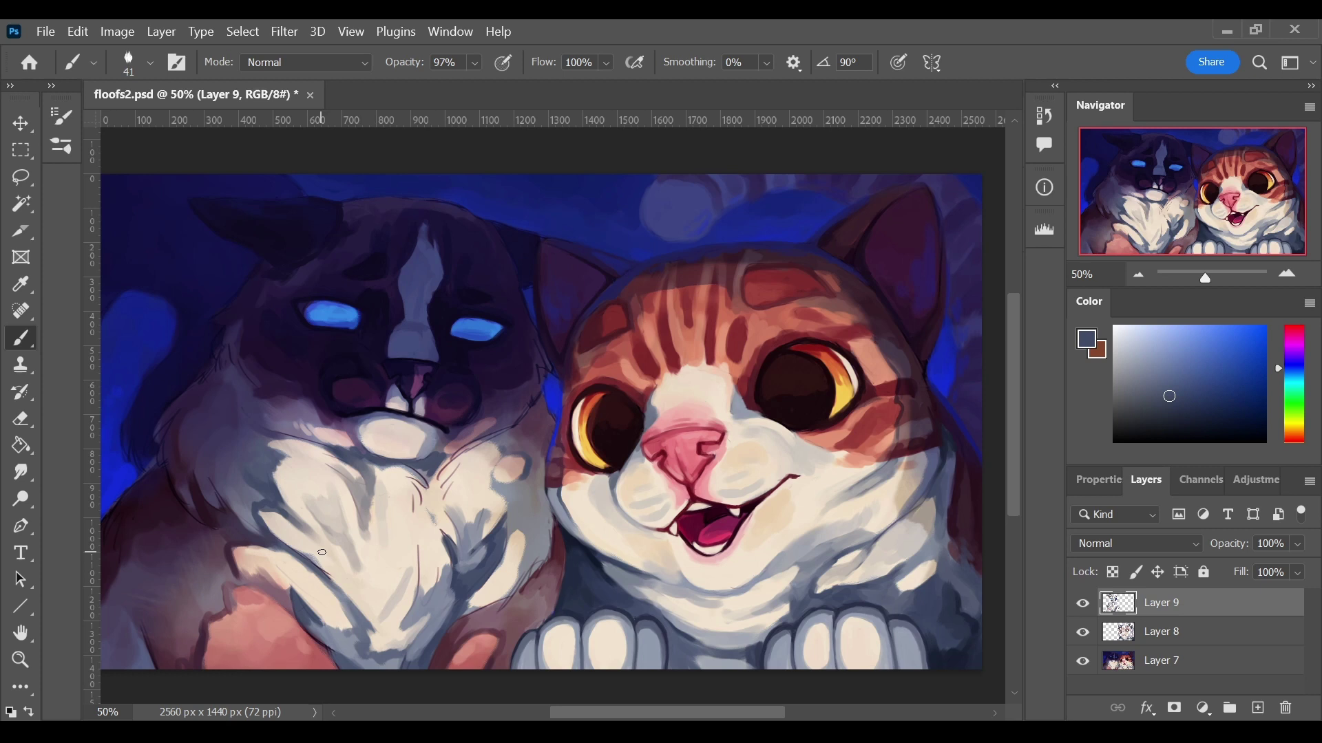
pyautogui.keyDown('alt'); pyautogui.click(358, 551); pyautogui.keyUp('alt')
pyautogui.keyDown('alt'); pyautogui.click(330, 510); pyautogui.keyUp('alt')
pyautogui.keyDown('alt'); pyautogui.click(343, 456); pyautogui.keyUp('alt')
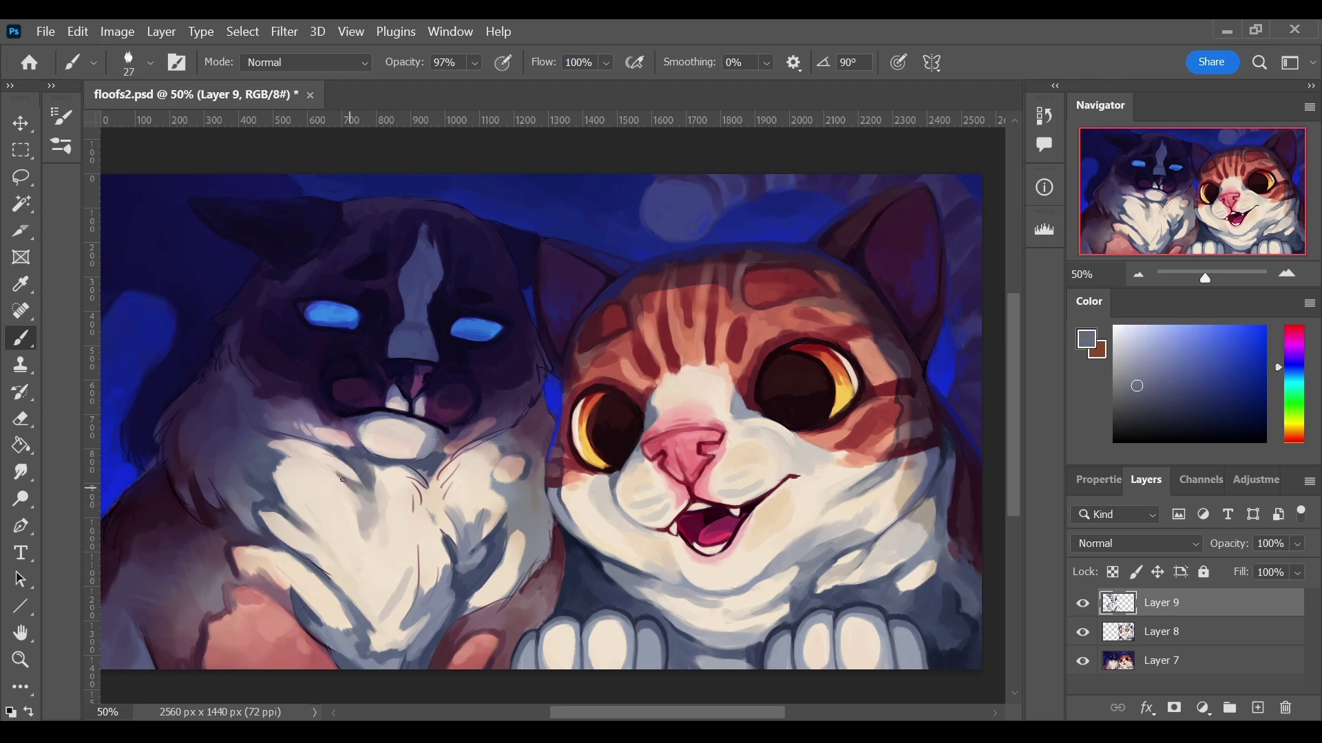
# - Touch up the muzzle and chin in cream and sample eye and face colours
pyautogui.keyDown('alt'); pyautogui.click(417, 492); pyautogui.keyUp('alt')
pyautogui.keyDown('alt'); pyautogui.click(392, 472); pyautogui.keyUp('alt')
pyautogui.keyDown('alt'); pyautogui.click(385, 437); pyautogui.keyUp('alt')
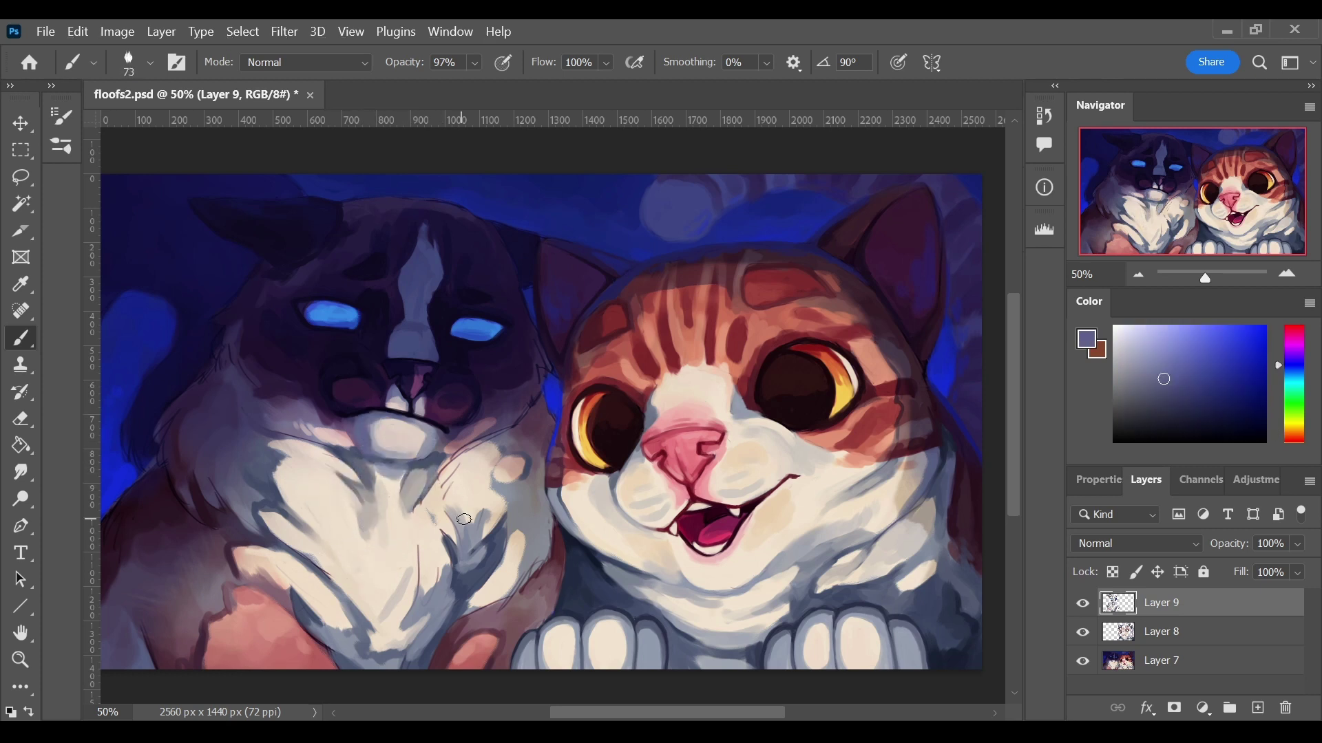
pyautogui.keyDown('alt'); pyautogui.click(396, 444); pyautogui.keyUp('alt')
pyautogui.keyDown('alt'); pyautogui.click(365, 417); pyautogui.keyUp('alt')
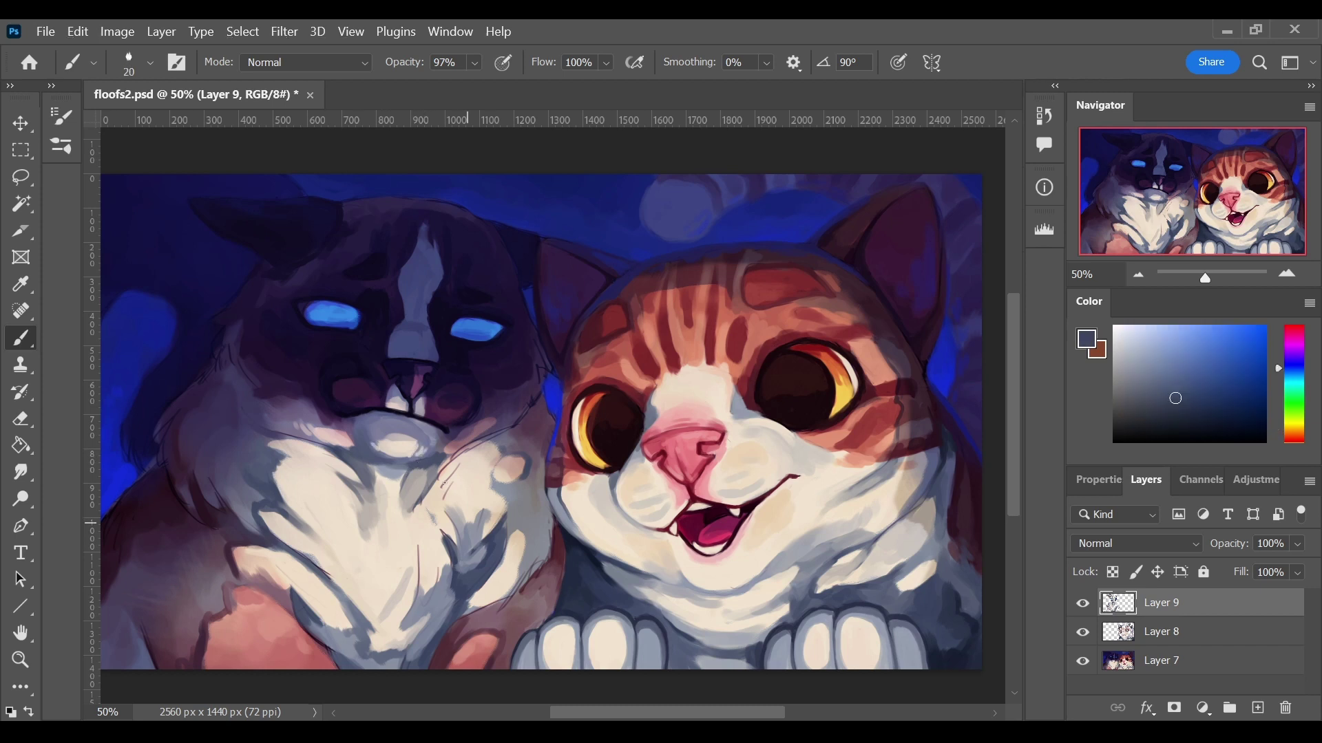
pyautogui.keyDown('alt'); pyautogui.click(412, 446); pyautogui.keyUp('alt')
pyautogui.keyDown('alt'); pyautogui.click(542, 400); pyautogui.keyUp('alt')
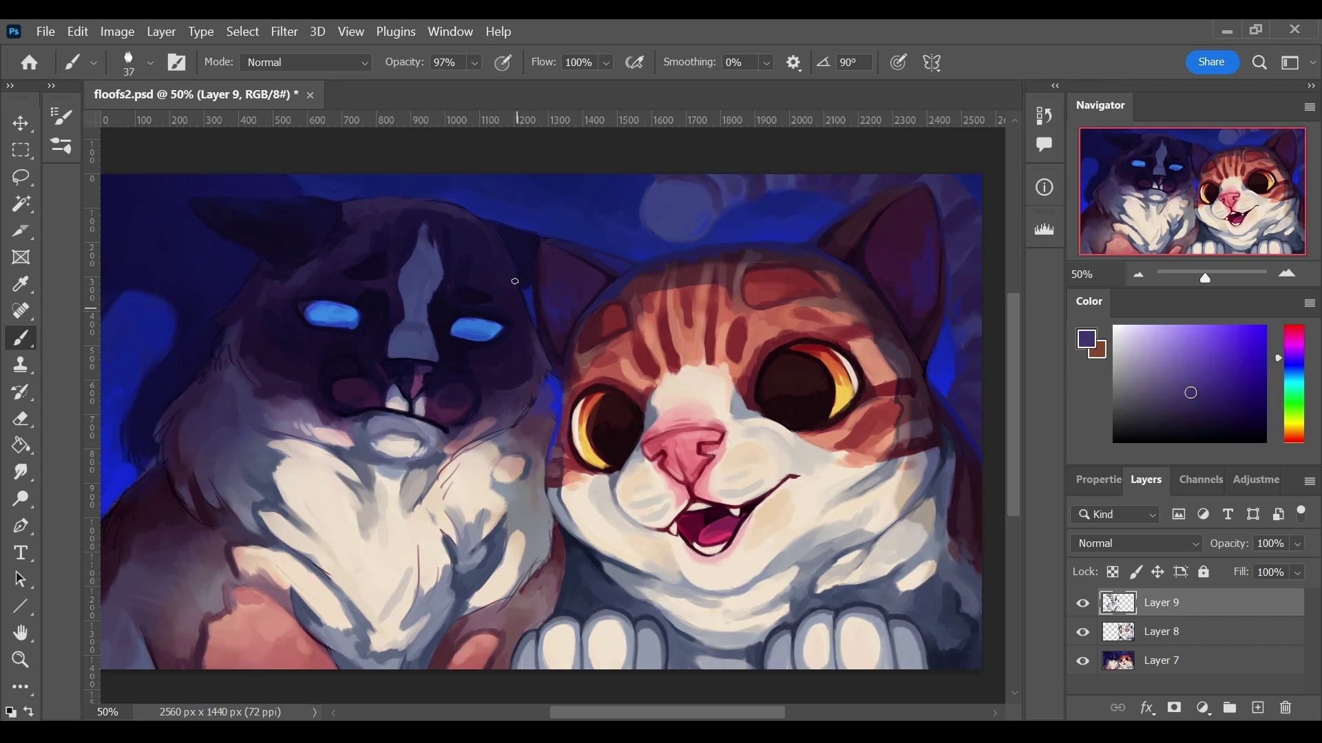
pyautogui.keyDown('alt'); pyautogui.click(369, 354); pyautogui.keyUp('alt')
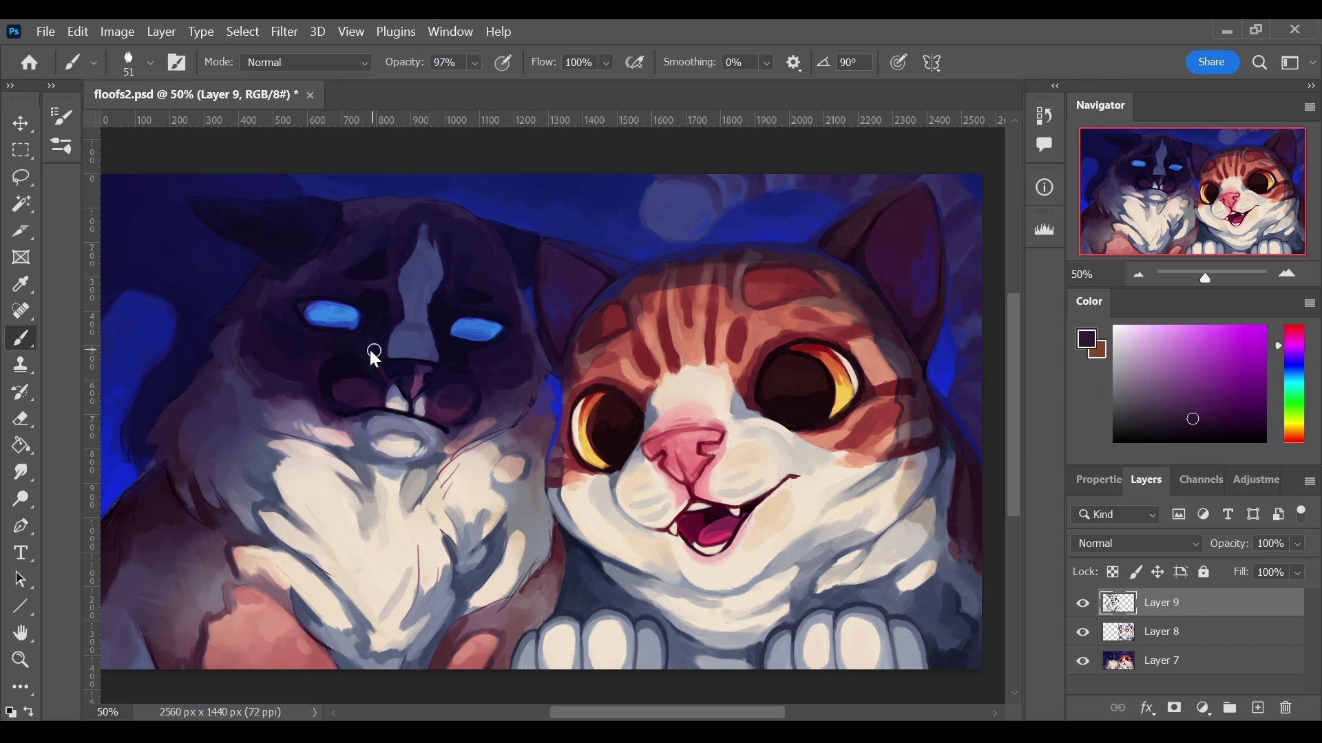
pyautogui.keyDown('alt'); pyautogui.click(449, 324); pyautogui.keyUp('alt')
pyautogui.keyDown('alt'); pyautogui.click(460, 276); pyautogui.keyUp('alt')
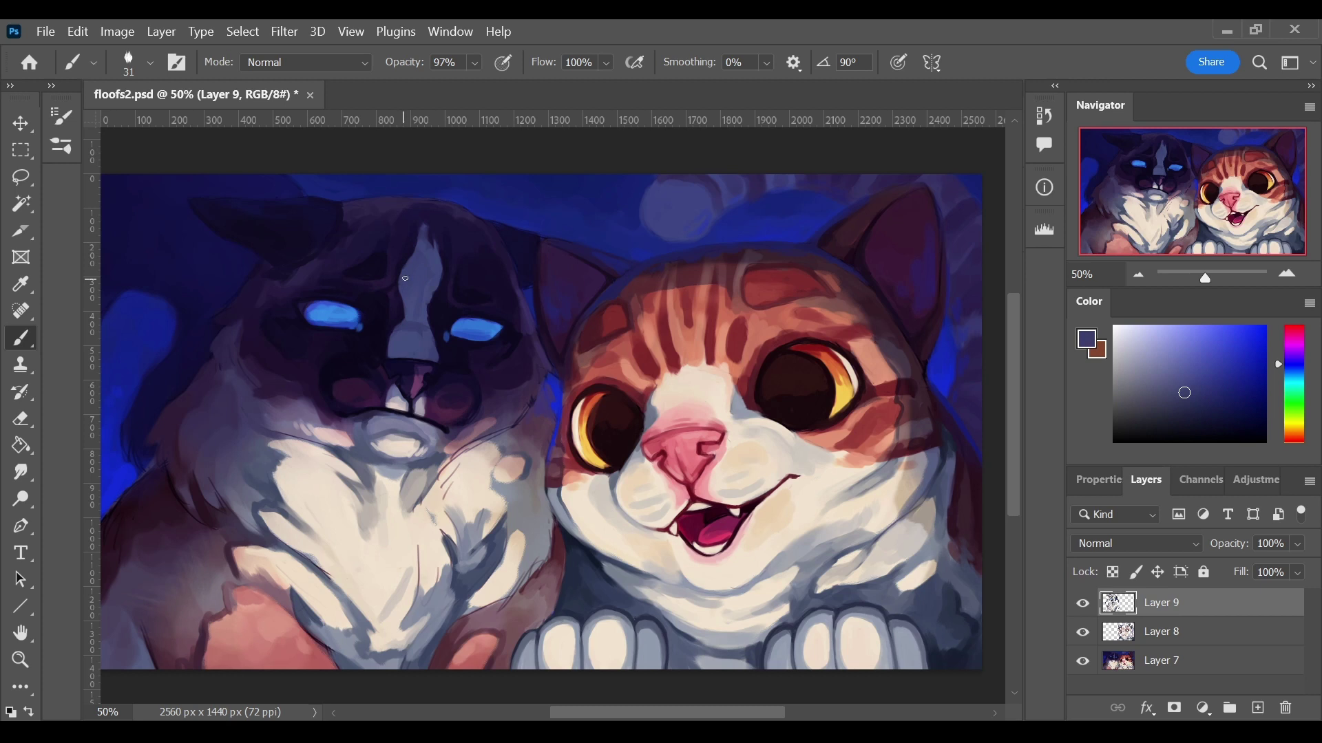
# - Sample dark blue, grey-blue, cream and navy-purple tones from the fur and head
pyautogui.keyDown('alt'); pyautogui.click(386, 205); pyautogui.keyUp('alt')
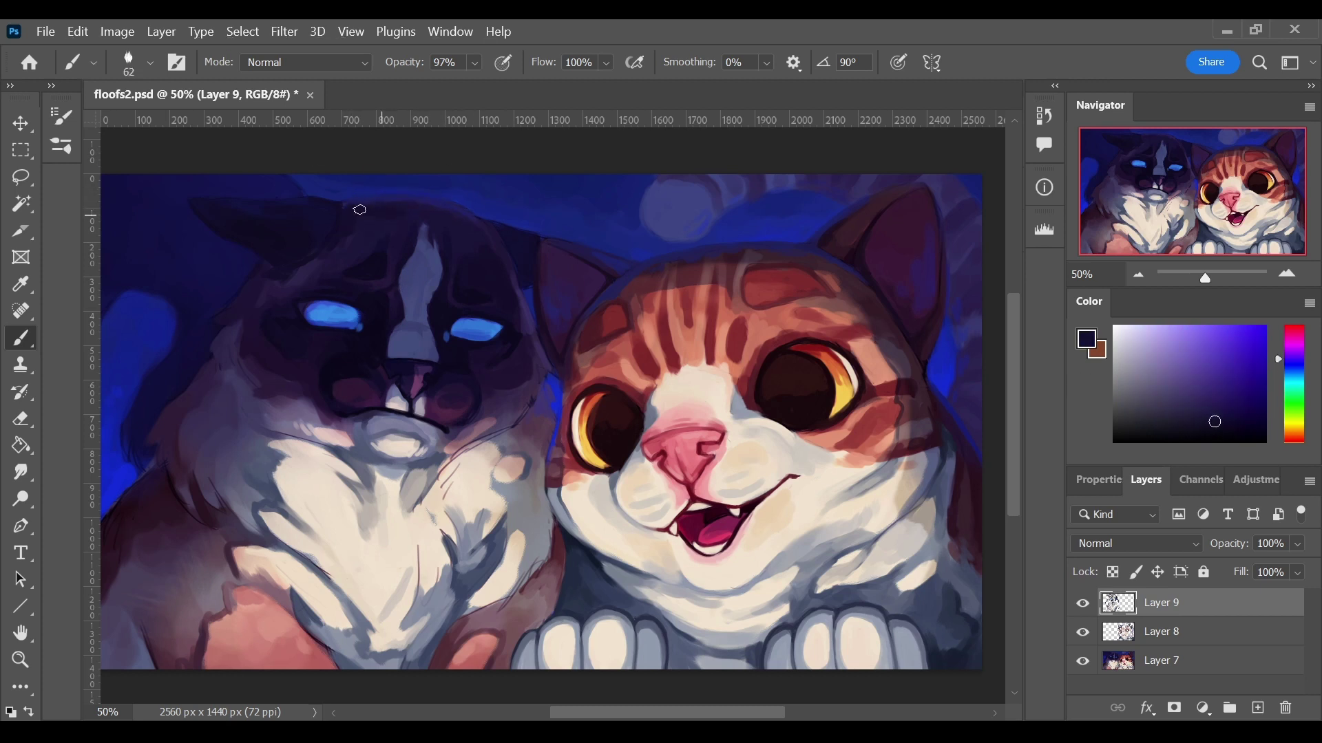
pyautogui.keyDown('alt'); pyautogui.click(559, 368); pyautogui.keyUp('alt')
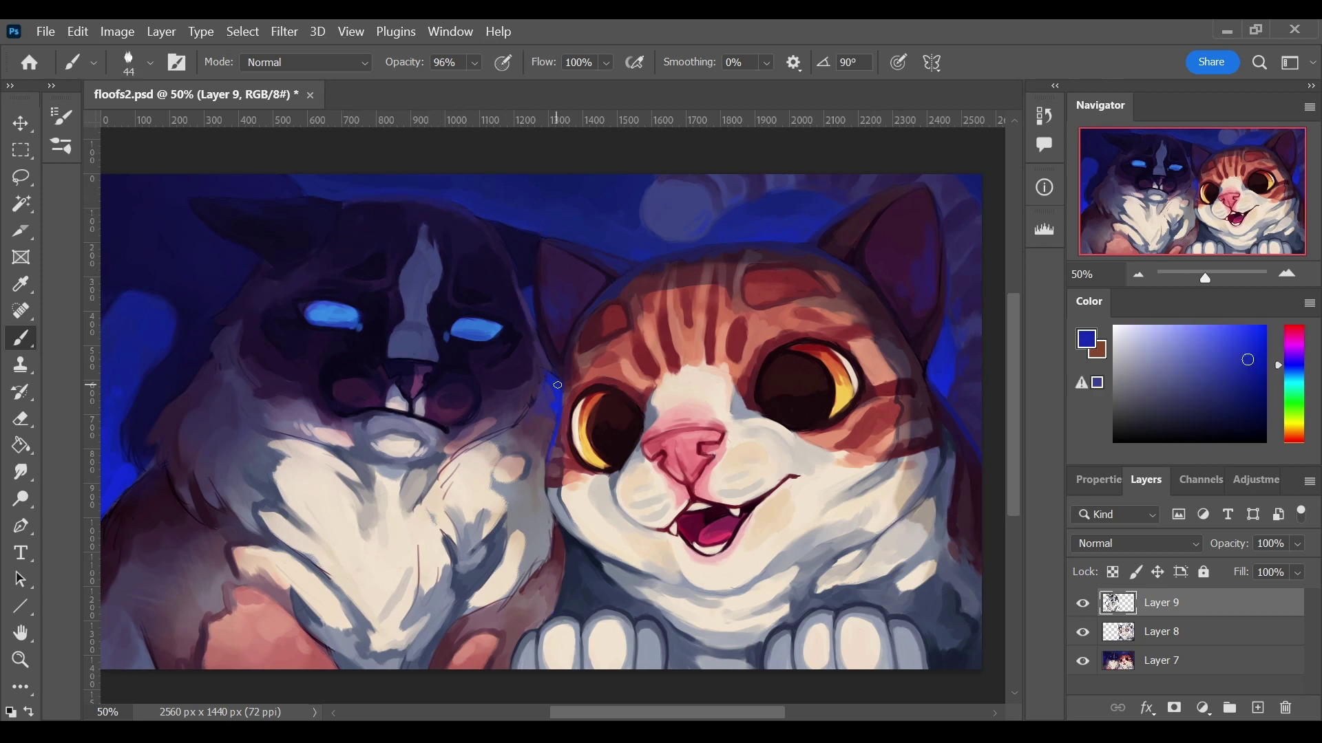
pyautogui.keyDown('alt'); pyautogui.click(468, 458); pyautogui.keyUp('alt')
pyautogui.keyDown('alt'); pyautogui.click(444, 482); pyautogui.keyUp('alt')
pyautogui.keyDown('alt'); pyautogui.click(456, 509); pyautogui.keyUp('alt')
pyautogui.keyDown('alt'); pyautogui.click(421, 564); pyautogui.keyUp('alt')
pyautogui.keyDown('alt'); pyautogui.click(261, 398); pyautogui.keyUp('alt')
pyautogui.keyDown('alt'); pyautogui.click(217, 361); pyautogui.keyUp('alt')
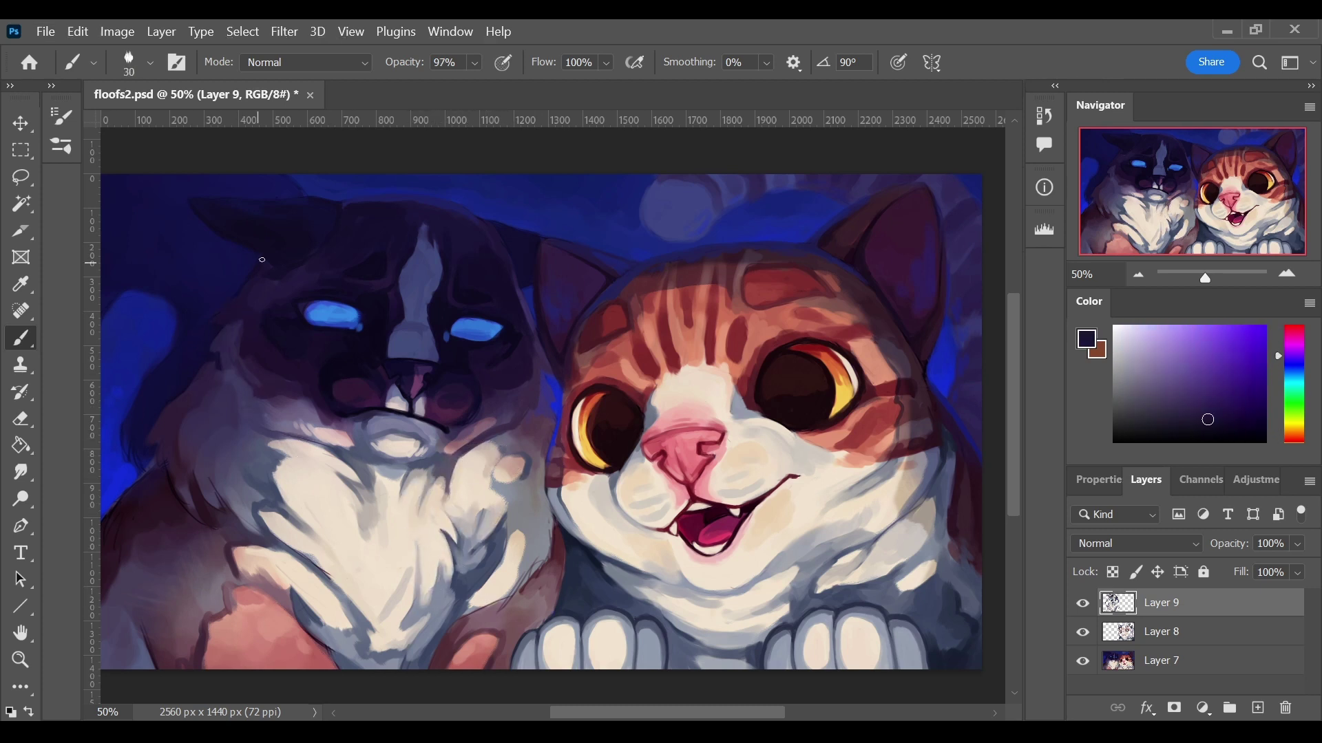
# - Darken the rust fur between the two cats with maroon shading
pyautogui.keyDown('alt'); pyautogui.click(560, 438); pyautogui.keyUp('alt')
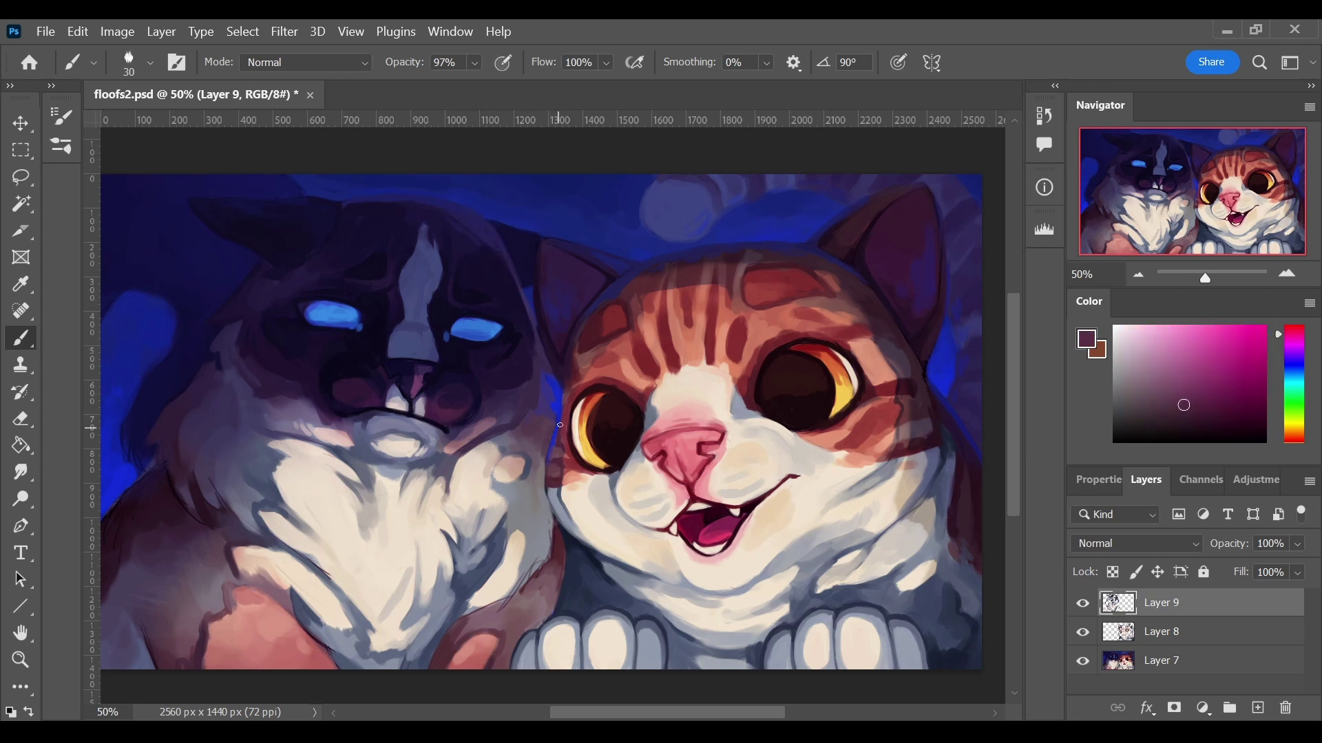
pyautogui.keyDown('alt'); pyautogui.click(514, 479); pyautogui.keyUp('alt')
pyautogui.keyDown('alt'); pyautogui.click(448, 472); pyautogui.keyUp('alt')
pyautogui.keyDown('alt'); pyautogui.click(436, 475); pyautogui.keyUp('alt')
pyautogui.keyDown('alt'); pyautogui.click(515, 585); pyautogui.keyUp('alt')
pyautogui.keyDown('alt'); pyautogui.click(475, 606); pyautogui.keyUp('alt')
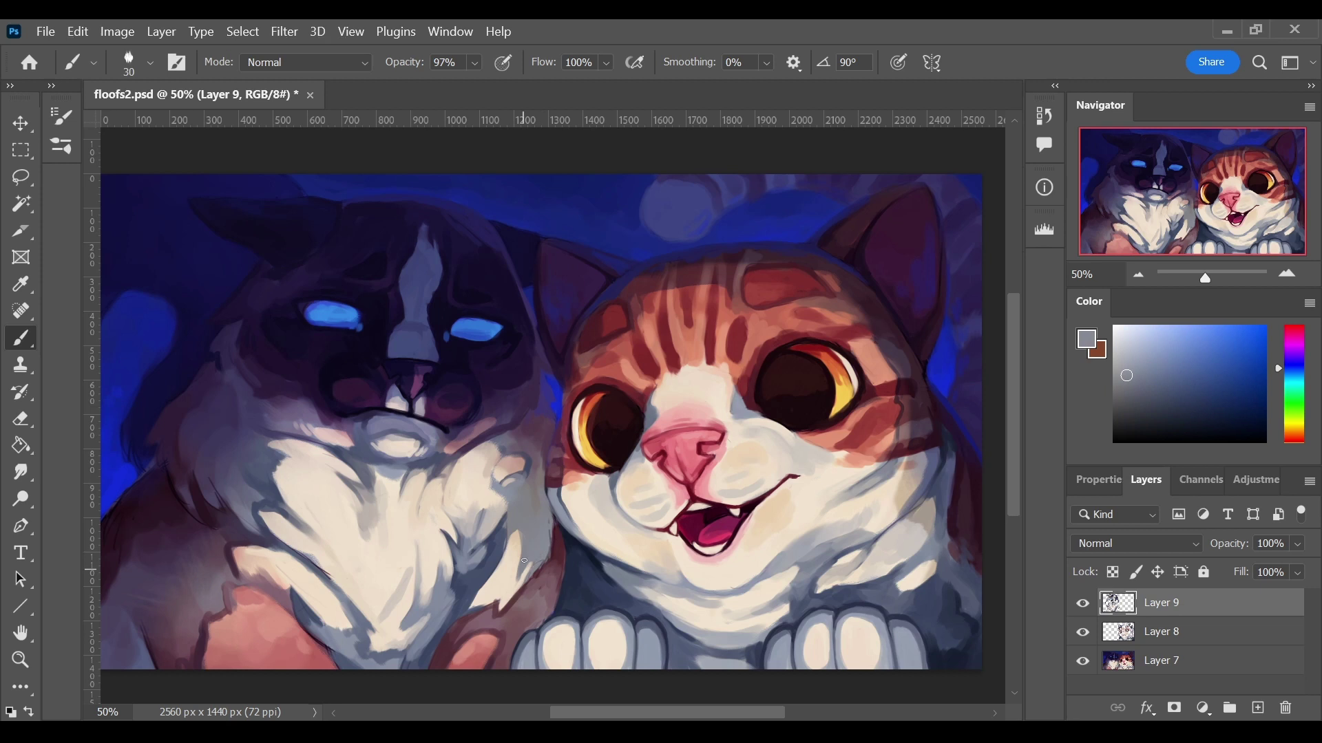
pyautogui.keyDown('alt'); pyautogui.click(539, 482); pyautogui.keyUp('alt')
pyautogui.keyDown('alt'); pyautogui.click(541, 441); pyautogui.keyUp('alt')
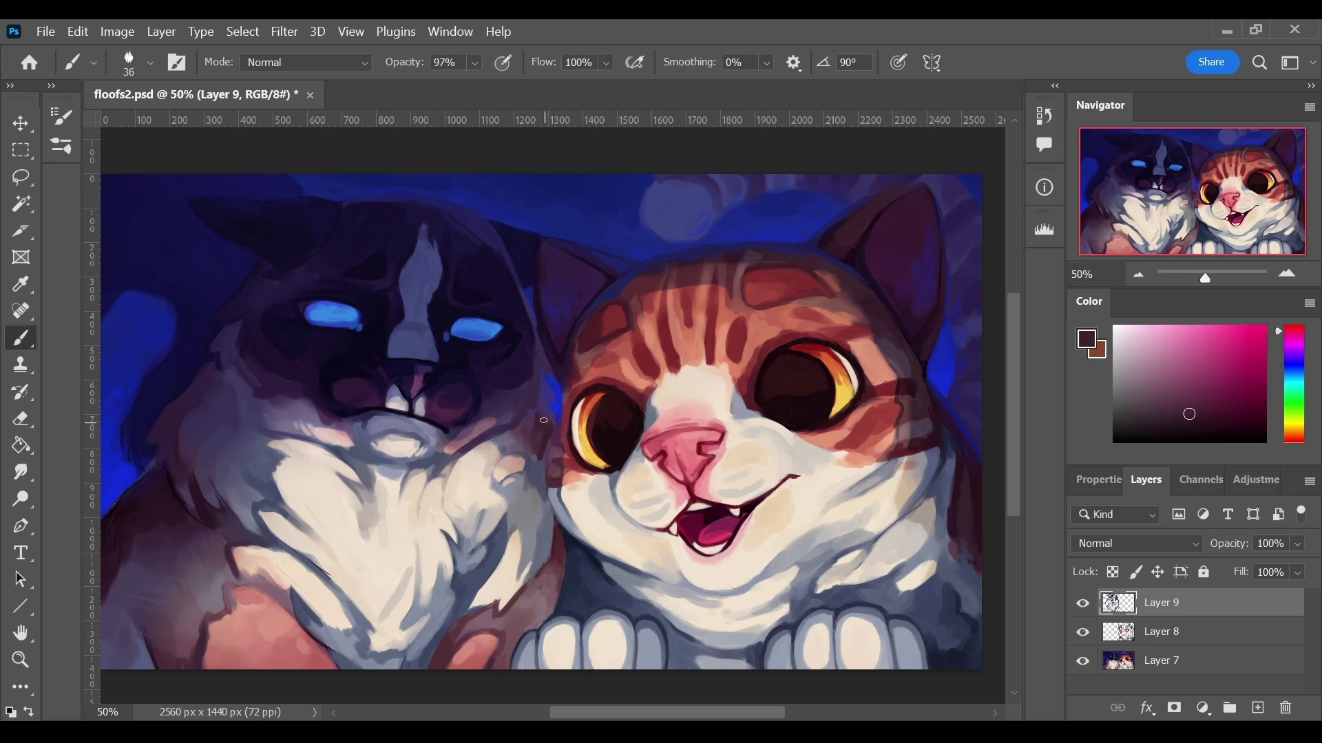
pyautogui.keyDown('alt'); pyautogui.click(530, 548); pyautogui.keyUp('alt')
pyautogui.keyDown('alt'); pyautogui.click(574, 573); pyautogui.keyUp('alt')
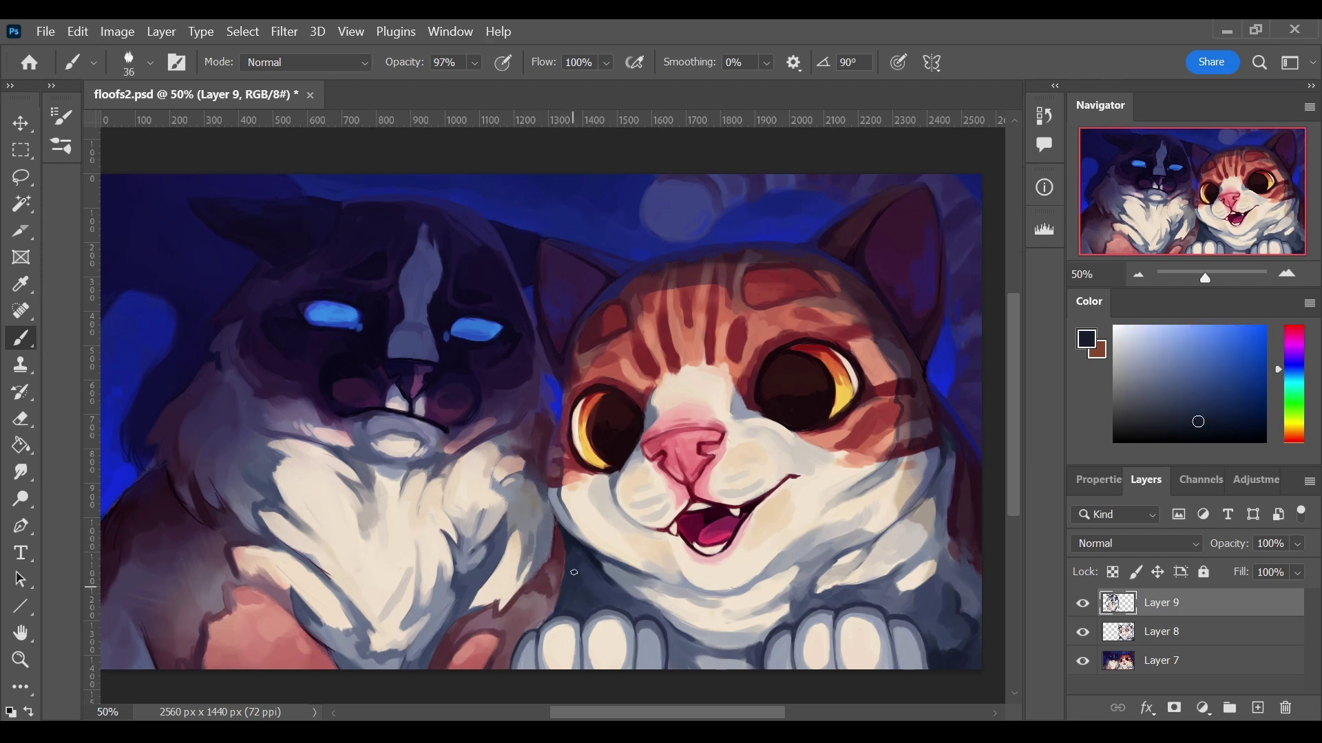
pyautogui.keyDown('alt'); pyautogui.click(527, 627); pyautogui.keyUp('alt')
pyautogui.moveTo(496, 632); pyautogui.dragTo(499, 629)
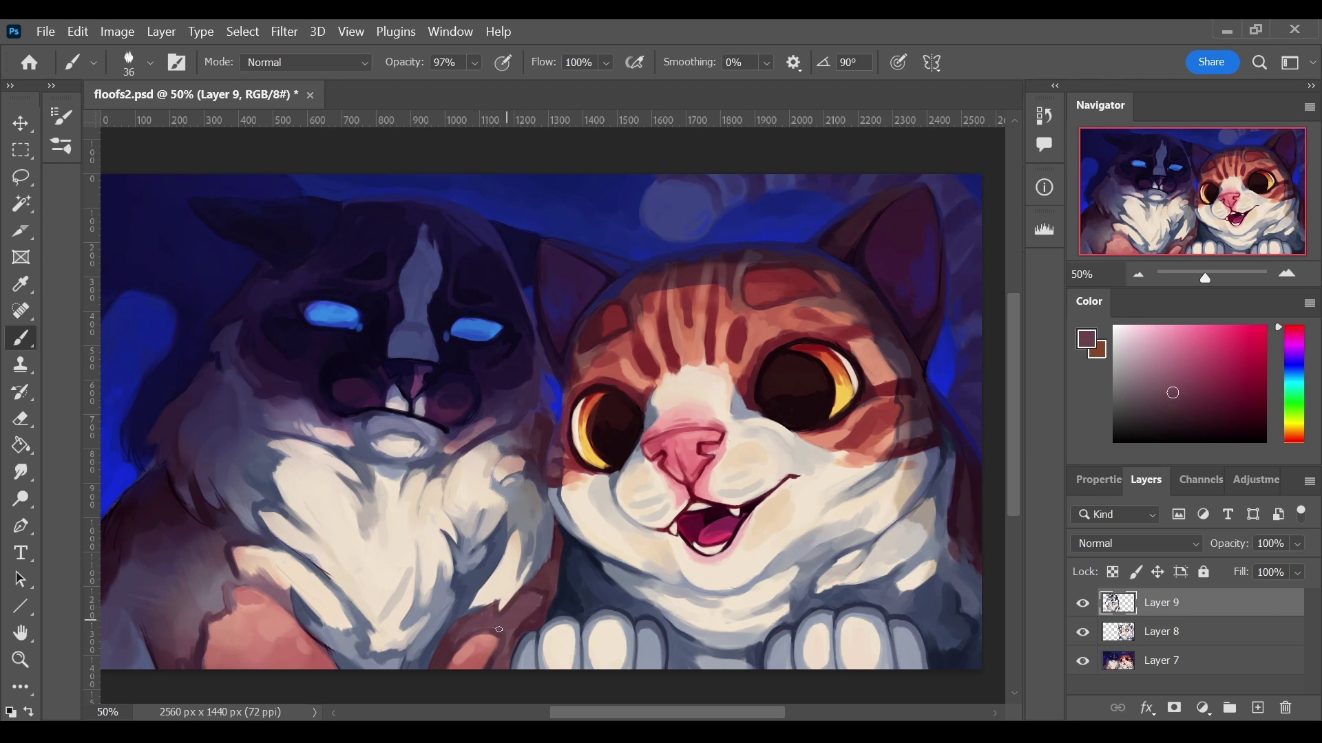
# - Shrink the brush and sample grey-blue and dark purple from the painting
pyautogui.keyDown('alt'); pyautogui.click(496, 599); pyautogui.keyUp('alt')
pyautogui.keyDown('alt'); pyautogui.click(461, 620); pyautogui.keyUp('alt')
pyautogui.keyDown('alt'); pyautogui.click(366, 432); pyautogui.keyUp('alt')
pyautogui.press('[')
pyautogui.press('[')
pyautogui.press('[')
pyautogui.keyDown('alt'); pyautogui.click(206, 492); pyautogui.keyUp('alt')
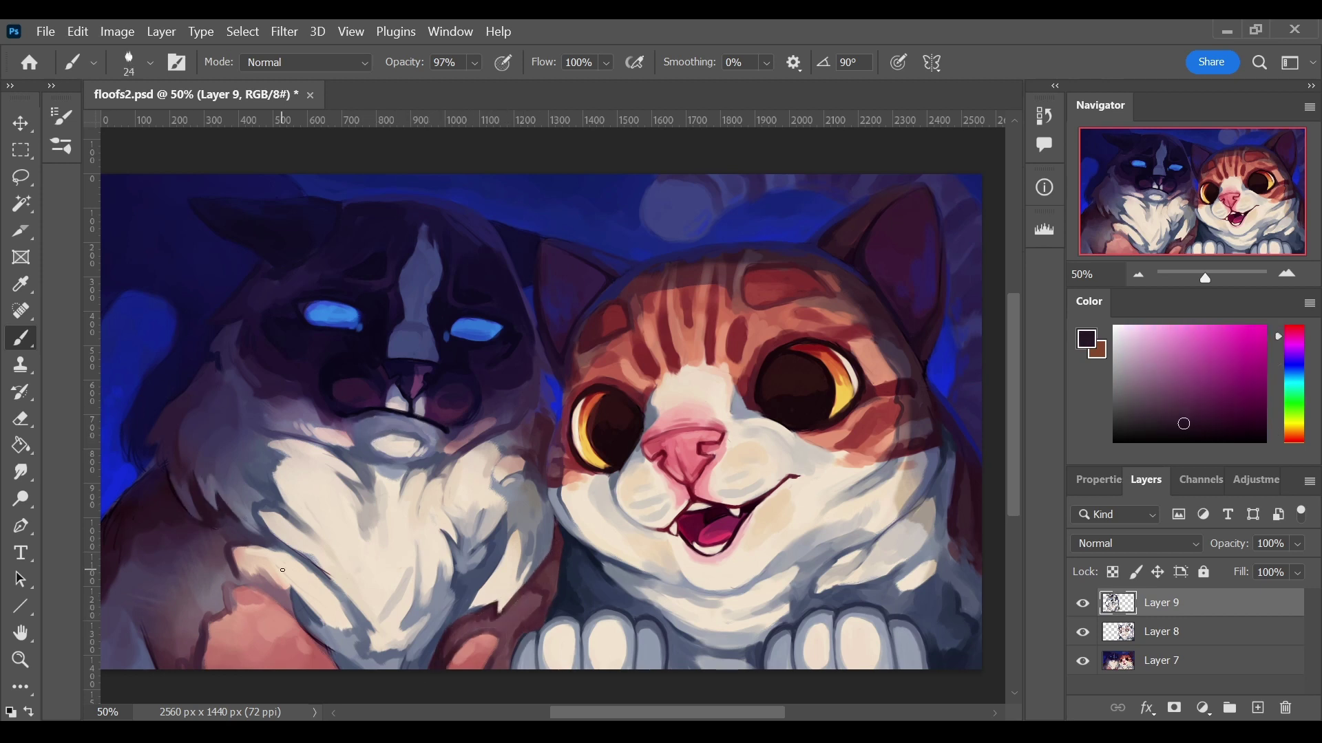
pyautogui.keyDown('alt'); pyautogui.click(174, 466); pyautogui.keyUp('alt')
# - Mirror the canvas and sample navy, light blue and near-black for the dark cat's eyes
pyautogui.hotkey('ctrl', 'shift', 'h')
pyautogui.keyDown('alt'); pyautogui.click(592, 424); pyautogui.keyUp('alt')
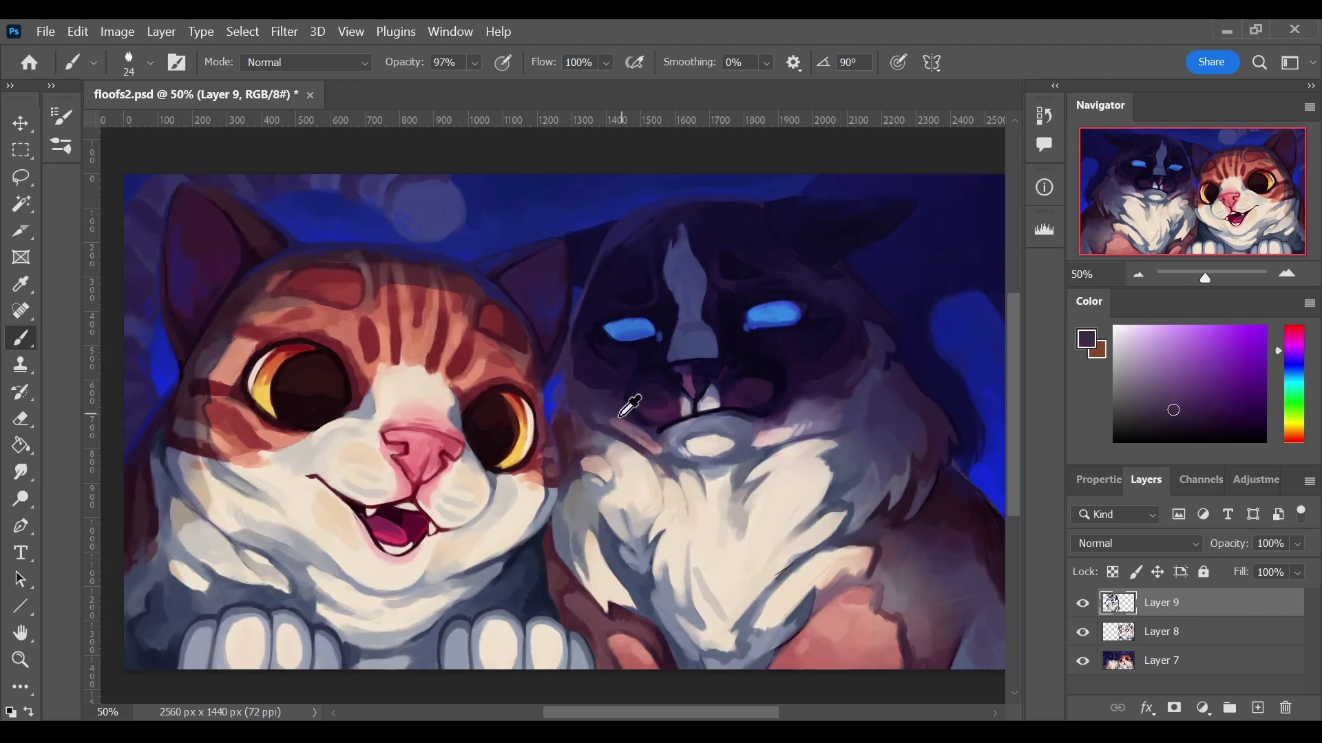
pyautogui.keyDown('alt'); pyautogui.click(780, 285); pyautogui.keyUp('alt')
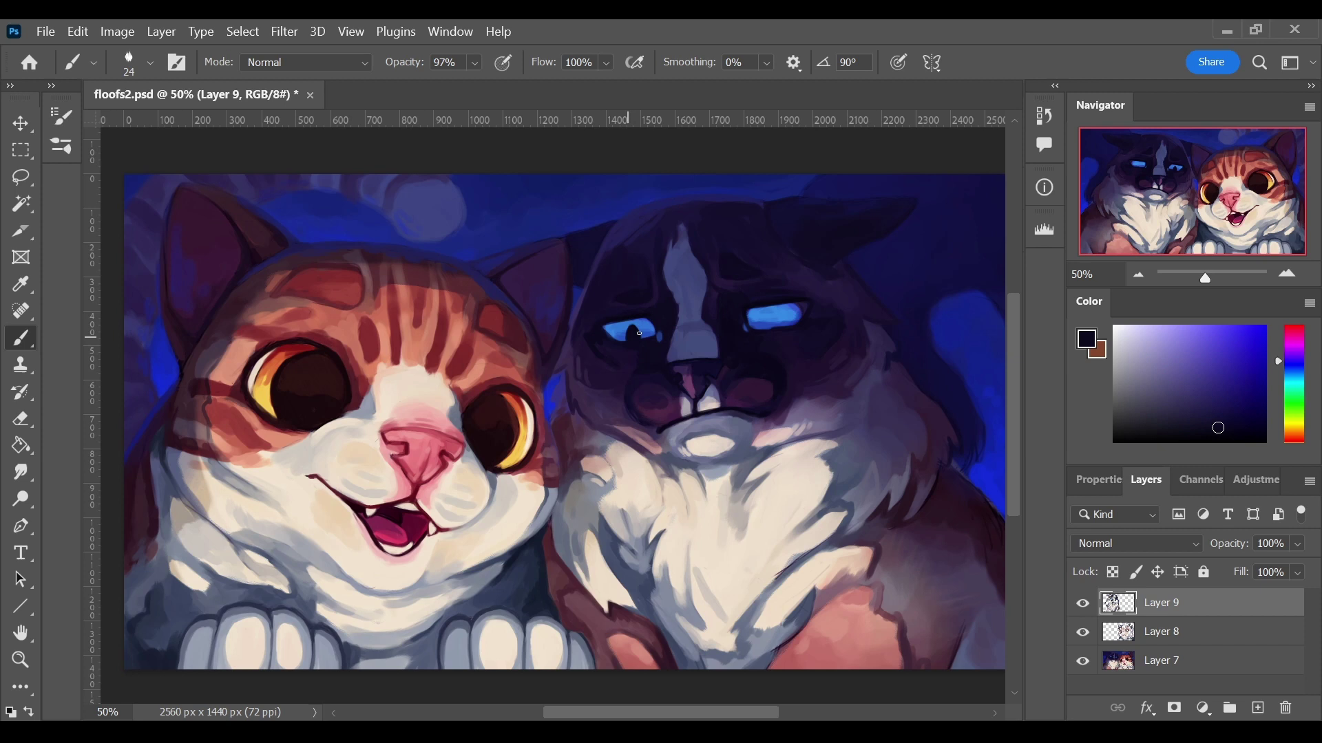
pyautogui.keyDown('alt'); pyautogui.click(772, 313); pyautogui.keyUp('alt')
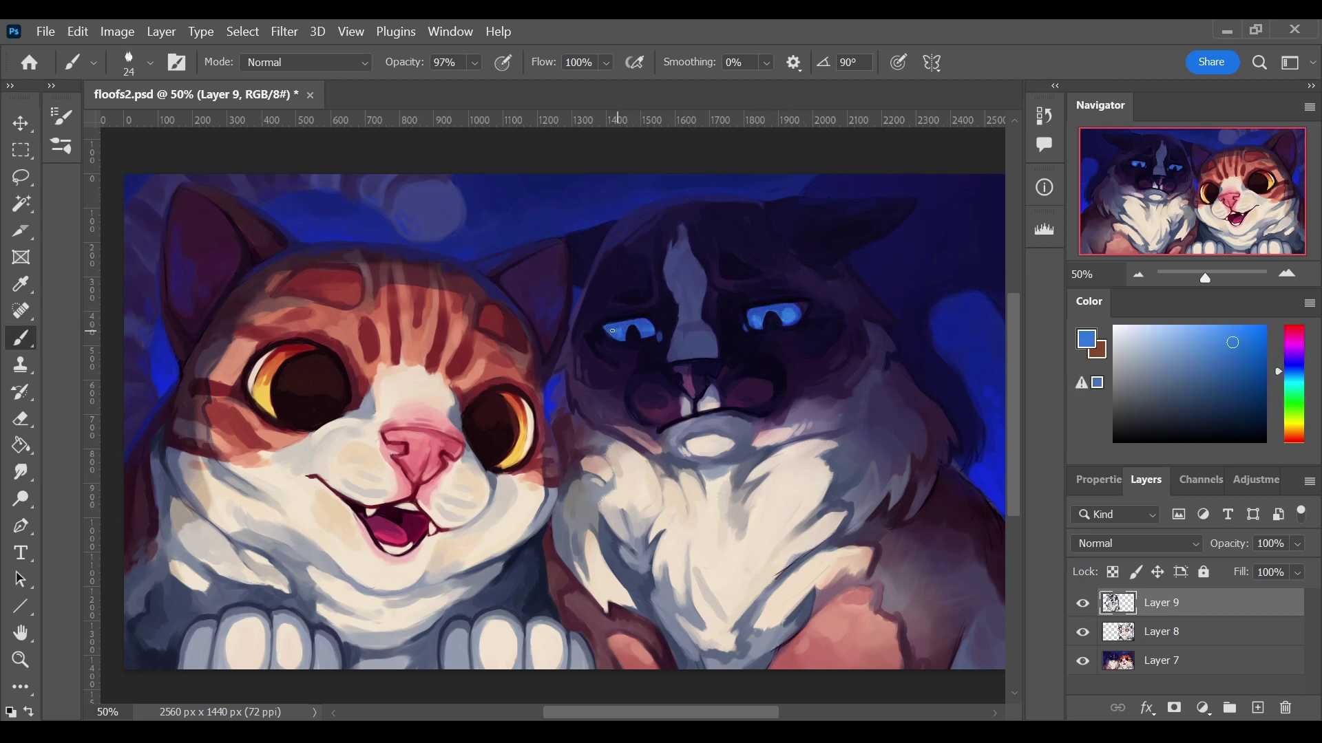
pyautogui.keyDown('alt'); pyautogui.click(639, 325); pyautogui.keyUp('alt')
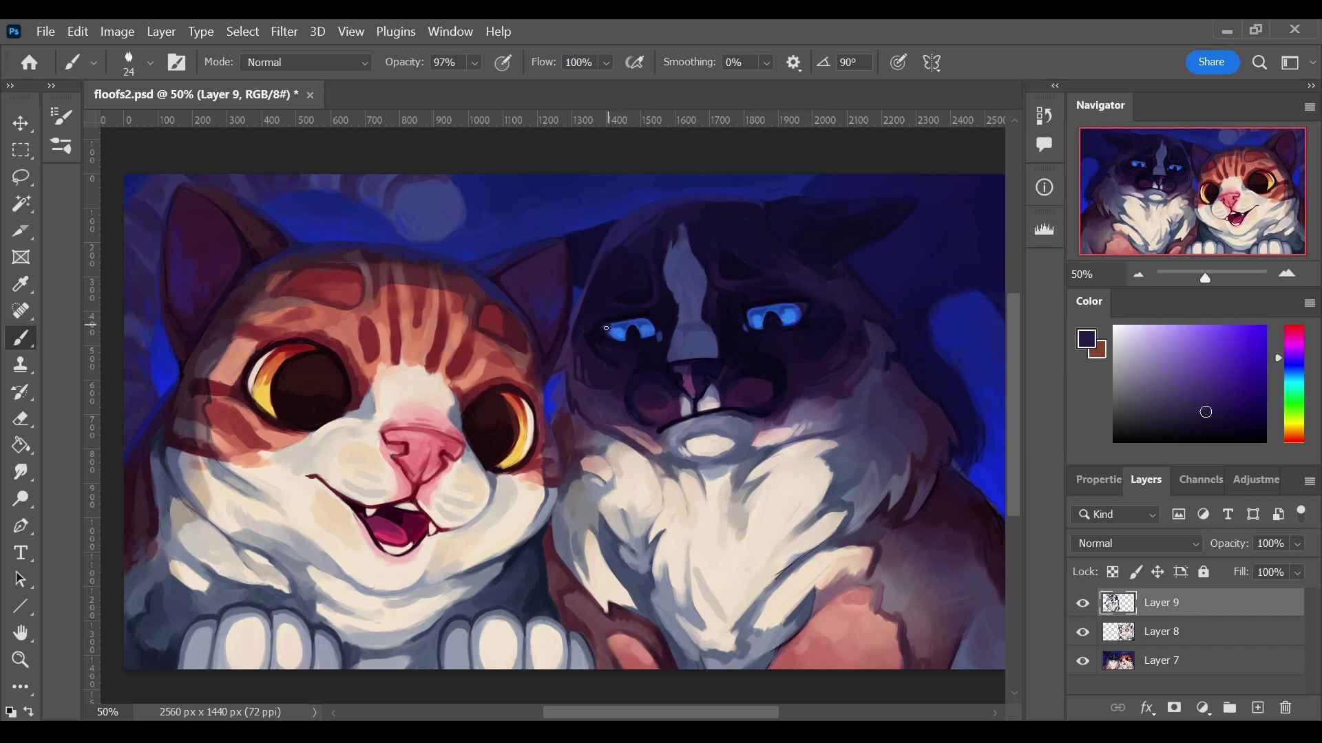
pyautogui.keyDown('alt'); pyautogui.click(598, 325); pyautogui.keyUp('alt')
pyautogui.keyDown('alt'); pyautogui.click(767, 418); pyautogui.keyUp('alt')
pyautogui.keyDown('alt'); pyautogui.click(634, 226); pyautogui.keyUp('alt')
pyautogui.keyDown('alt'); pyautogui.click(785, 644); pyautogui.keyUp('alt')
pyautogui.keyDown('alt'); pyautogui.click(853, 592); pyautogui.keyUp('alt')
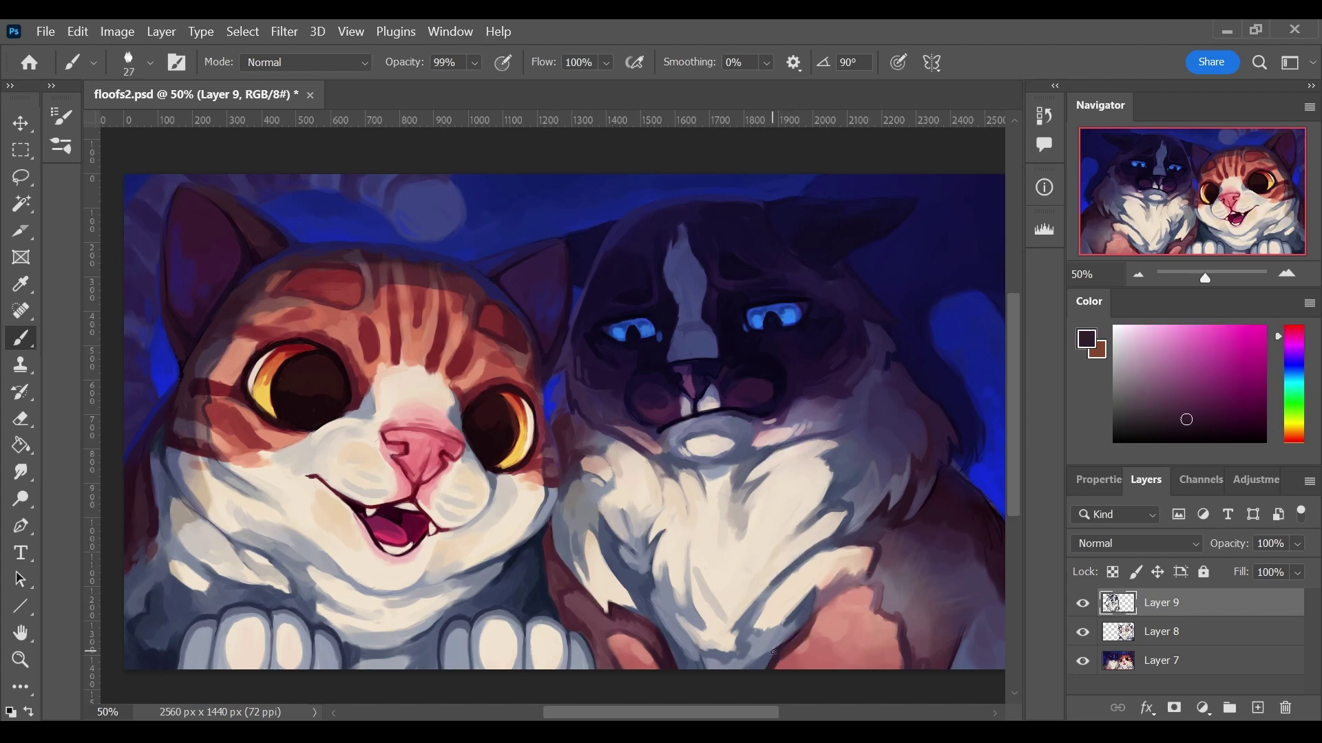
# - Paint the dark cat's eyes bright blue with darker navy eye shading
pyautogui.press('h')
pyautogui.keyDown('alt'); pyautogui.click(248, 500); pyautogui.keyUp('alt')
pyautogui.keyDown('alt'); pyautogui.click(272, 473); pyautogui.keyUp('alt')
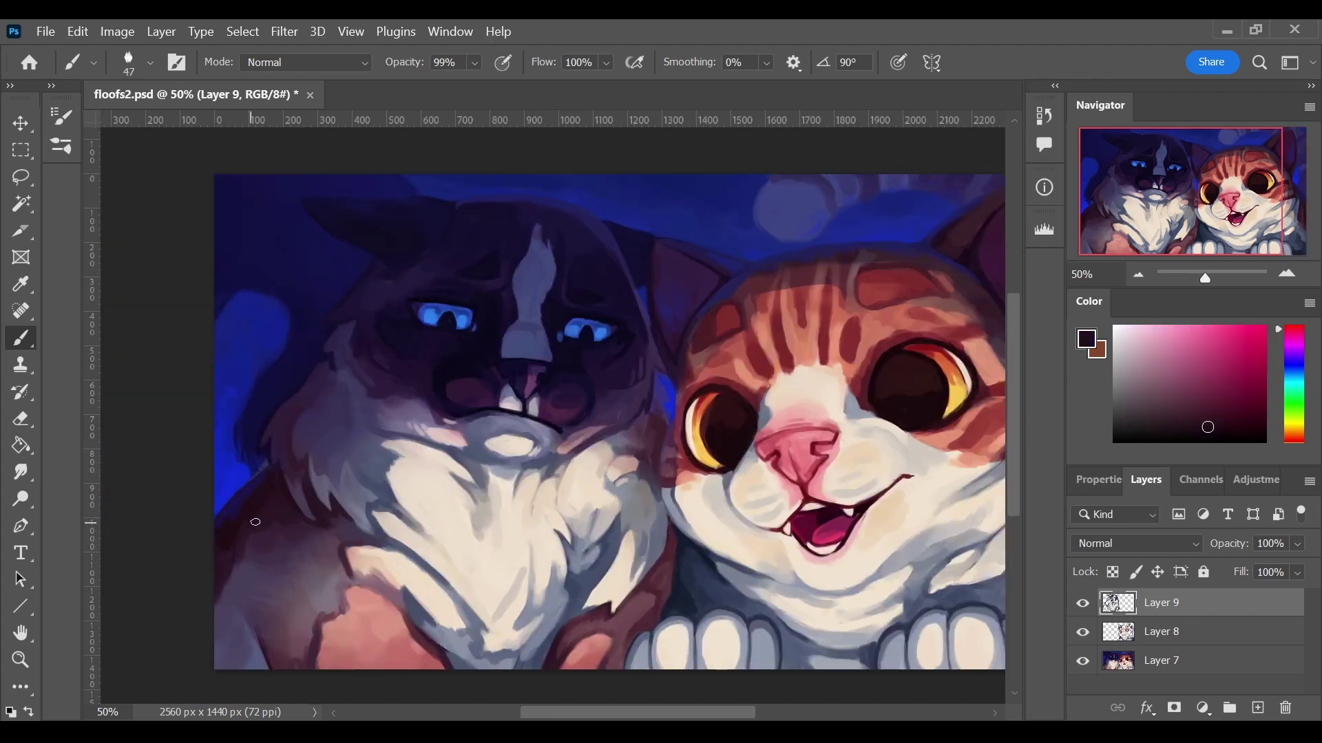
pyautogui.keyDown('alt'); pyautogui.click(258, 441); pyautogui.keyUp('alt')
pyautogui.keyDown('alt'); pyautogui.click(282, 344); pyautogui.keyUp('alt')
pyautogui.keyDown('alt'); pyautogui.click(342, 331); pyautogui.keyUp('alt')
pyautogui.keyDown('alt'); pyautogui.click(323, 364); pyautogui.keyUp('alt')
pyautogui.keyDown('alt'); pyautogui.click(521, 657); pyautogui.keyUp('alt')
pyautogui.keyDown('alt'); pyautogui.click(495, 585); pyautogui.keyUp('alt')
pyautogui.keyDown('alt'); pyautogui.click(434, 613); pyautogui.keyUp('alt')
pyautogui.keyDown('alt'); pyautogui.click(482, 613); pyautogui.keyUp('alt')
pyautogui.keyDown('alt'); pyautogui.click(667, 410); pyautogui.keyUp('alt')
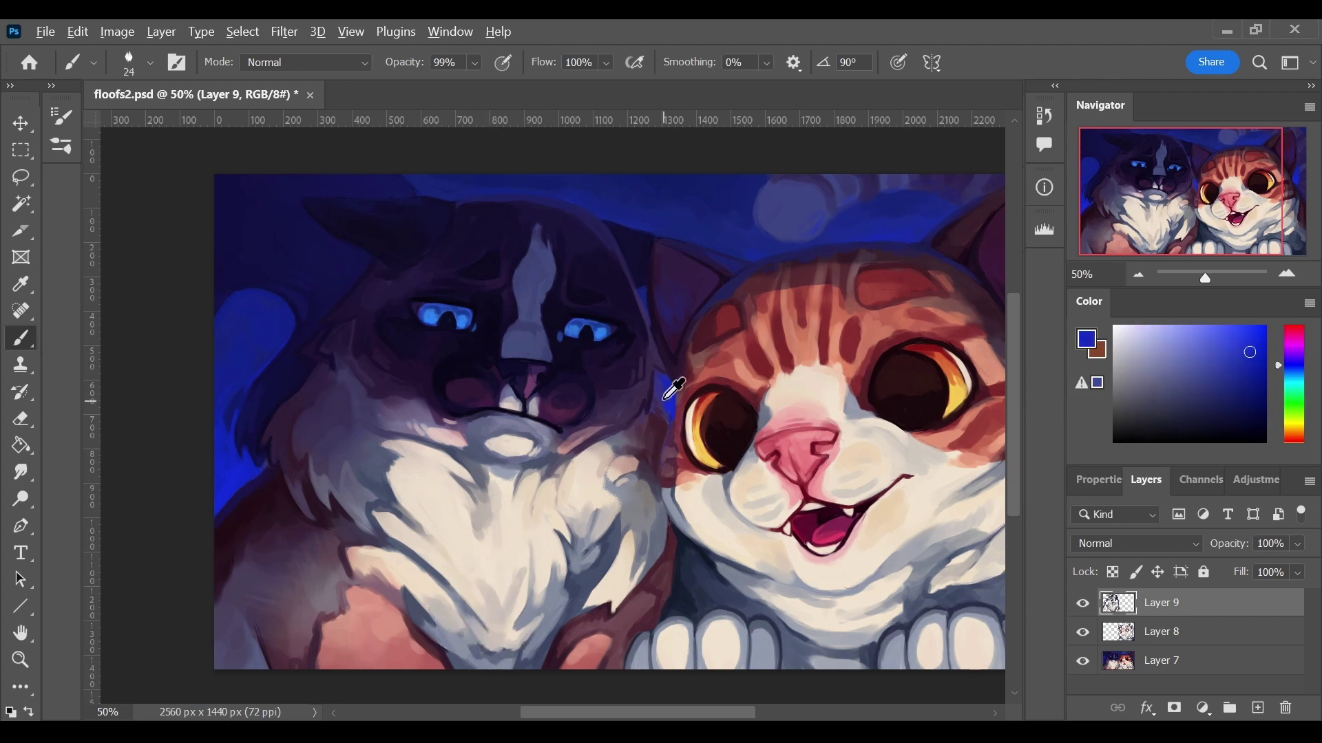
# - Refine face and fur shading with navy-purple, mauve, maroon and pale grey highlights
pyautogui.hscroll(3, 707, 702)
pyautogui.keyDown('alt'); pyautogui.click(444, 307); pyautogui.keyUp('alt')
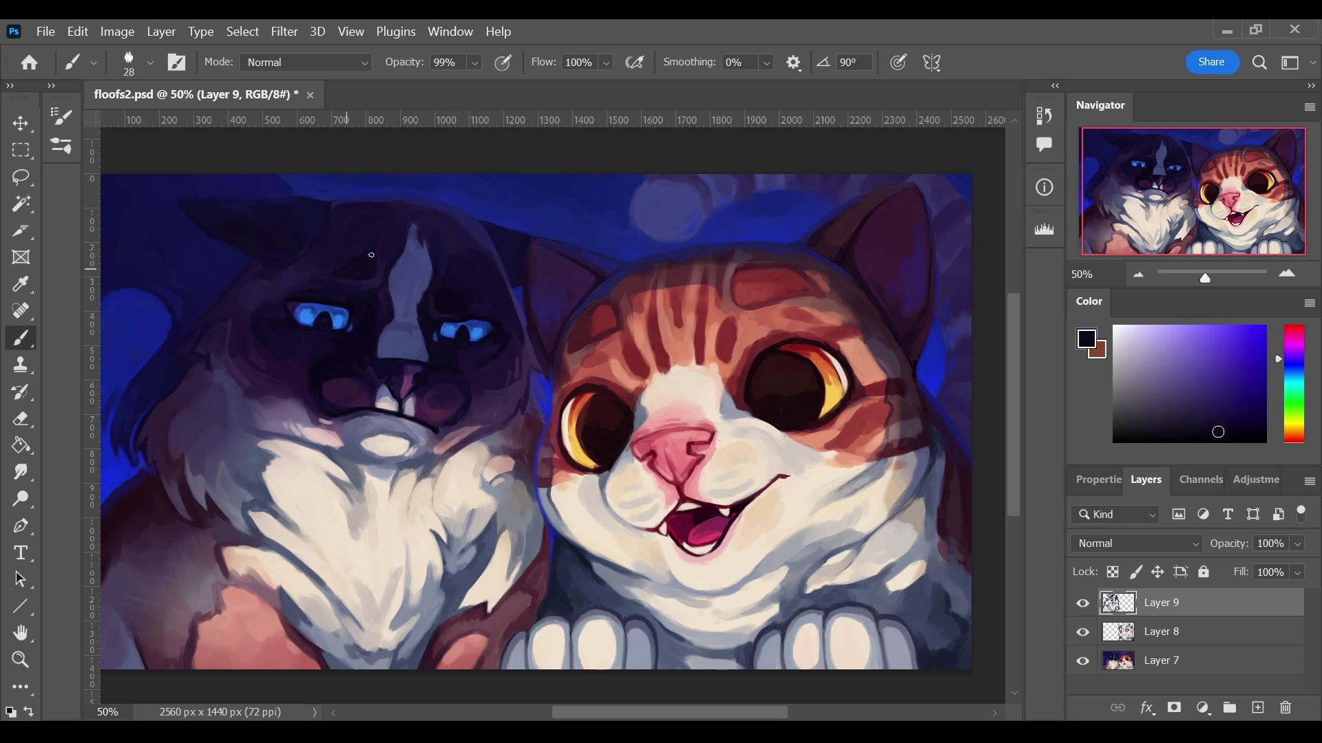
pyautogui.keyDown('alt'); pyautogui.click(496, 329); pyautogui.keyUp('alt')
pyautogui.keyDown('alt'); pyautogui.click(325, 410); pyautogui.keyUp('alt')
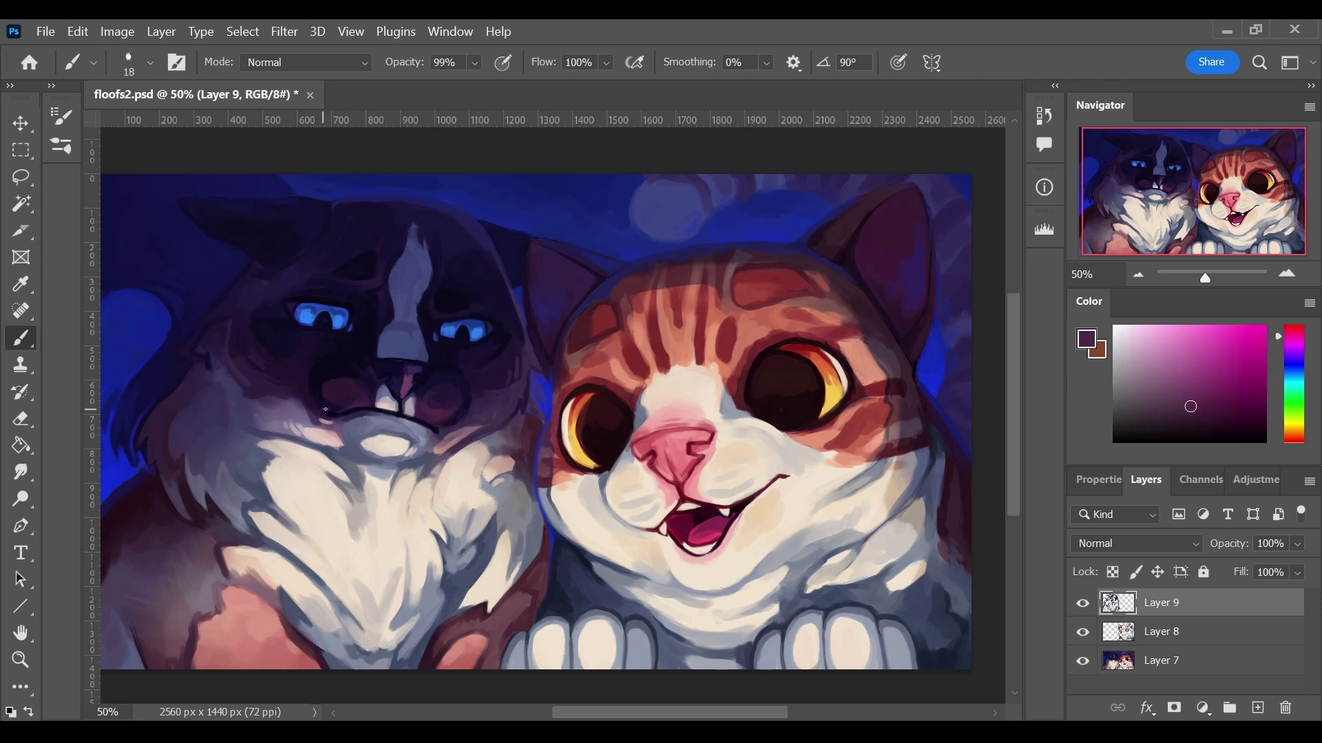
pyautogui.keyDown('alt'); pyautogui.click(442, 430); pyautogui.keyUp('alt')
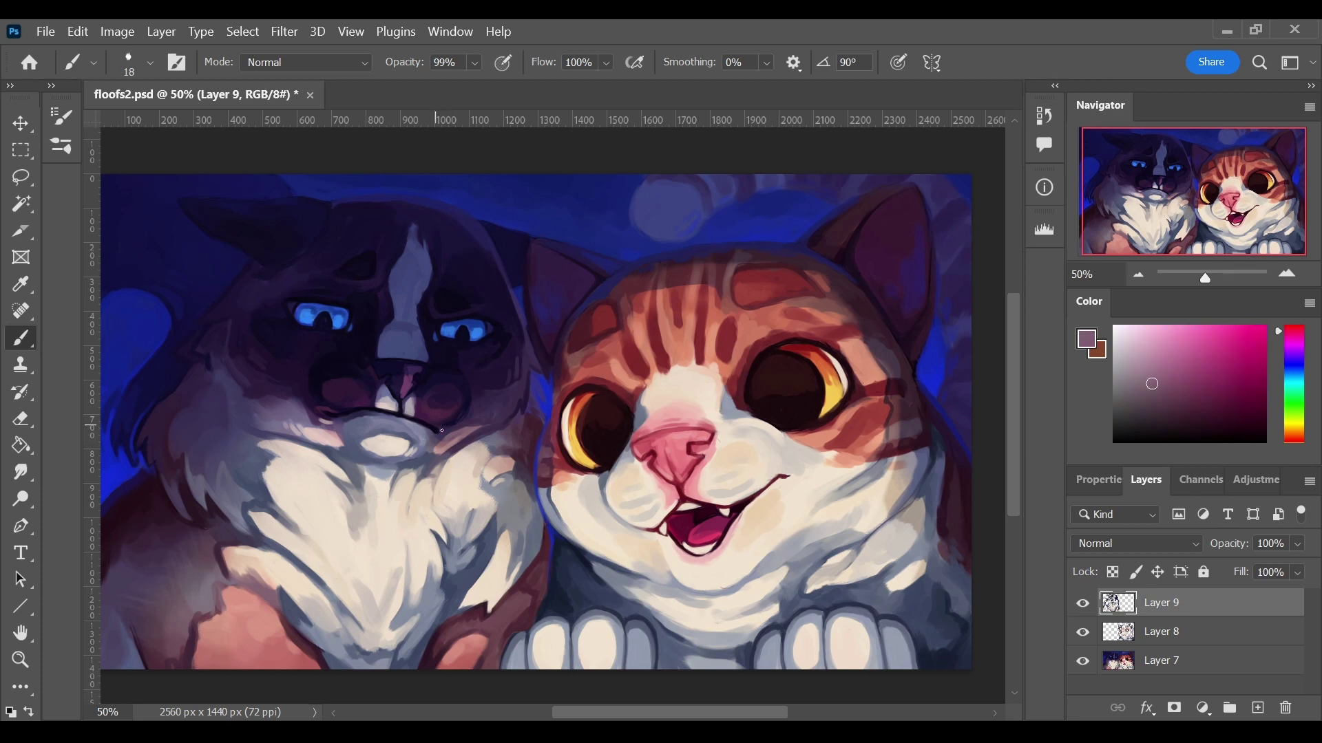
pyautogui.keyDown('alt'); pyautogui.click(607, 339); pyautogui.keyUp('alt')
pyautogui.keyDown('alt'); pyautogui.click(591, 345); pyautogui.keyUp('alt')
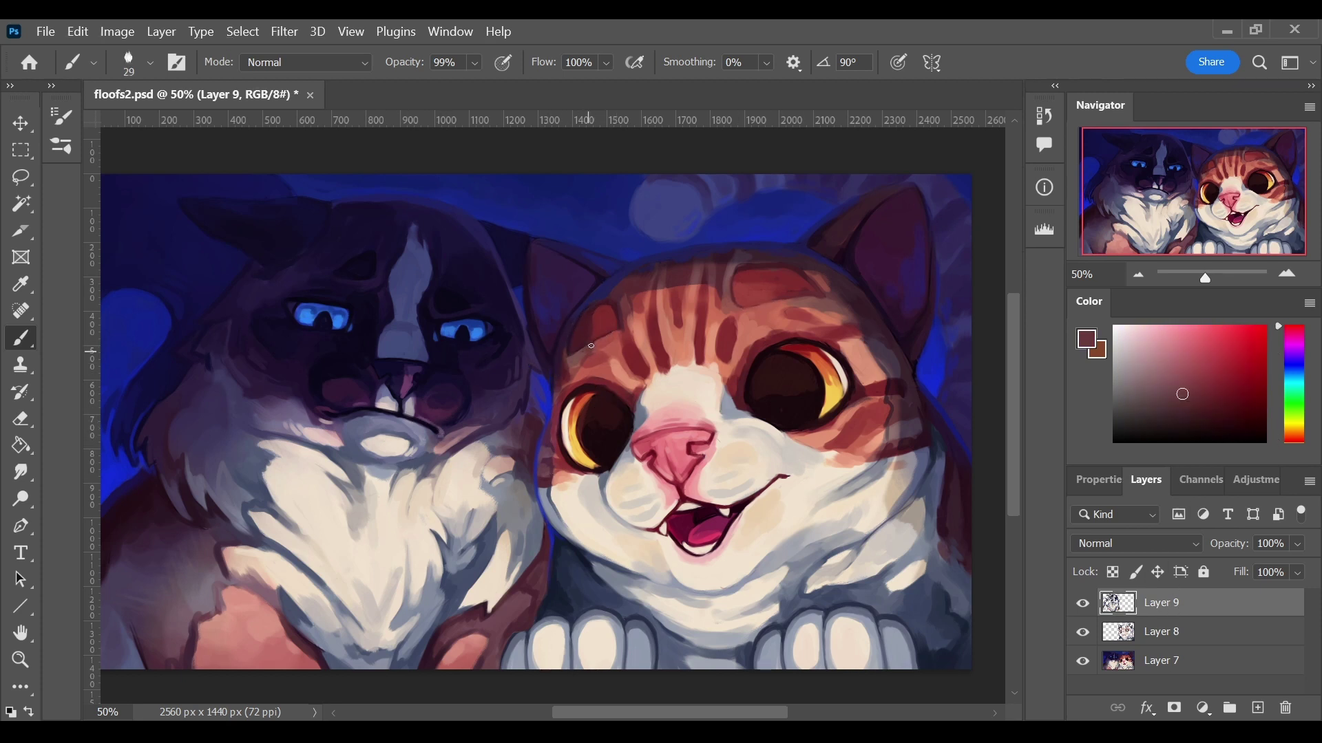
pyautogui.keyDown('alt'); pyautogui.click(529, 664); pyautogui.keyUp('alt')
pyautogui.keyDown('alt'); pyautogui.click(602, 659); pyautogui.keyUp('alt')
# - Flip the canvas back and shape the irises with light blue and near-black lids
pyautogui.press('h')
pyautogui.keyDown('alt'); pyautogui.click(777, 303); pyautogui.keyUp('alt')
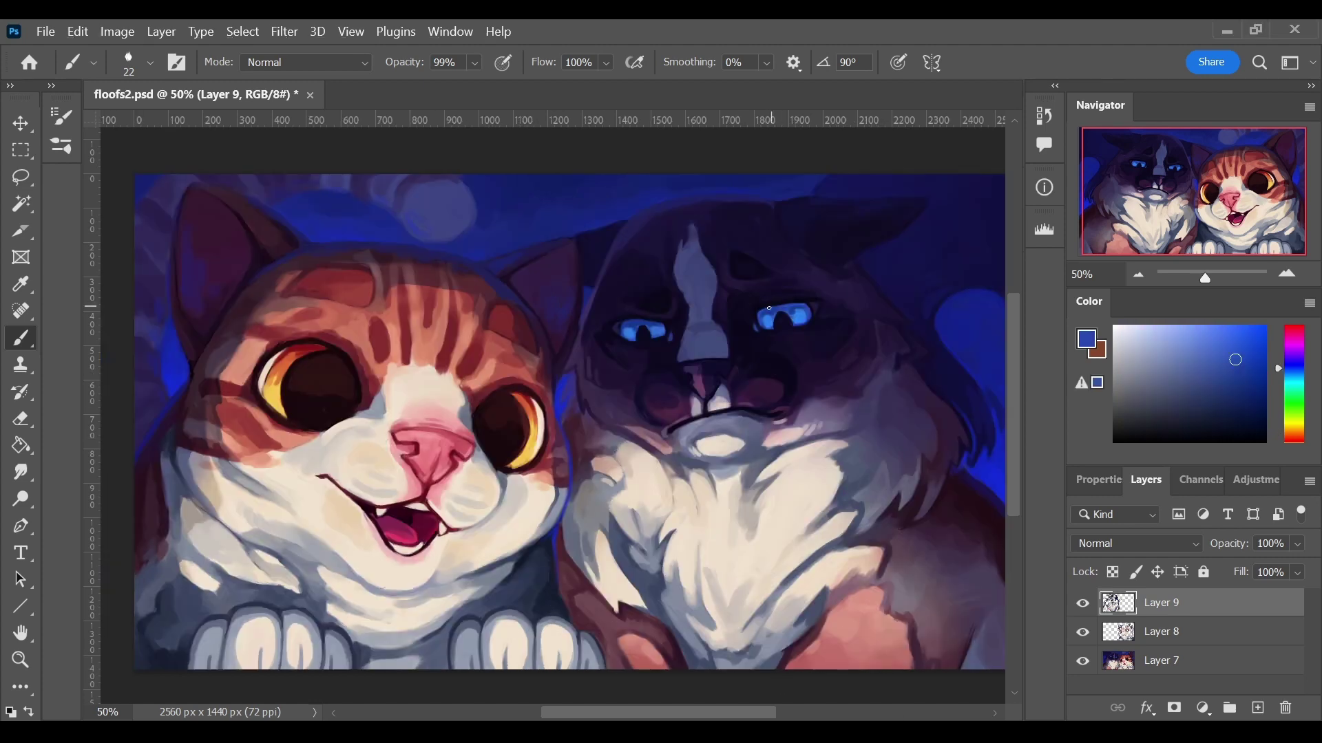
pyautogui.keyDown('alt'); pyautogui.click(779, 296); pyautogui.keyUp('alt')
pyautogui.keyDown('alt'); pyautogui.click(770, 318); pyautogui.keyUp('alt')
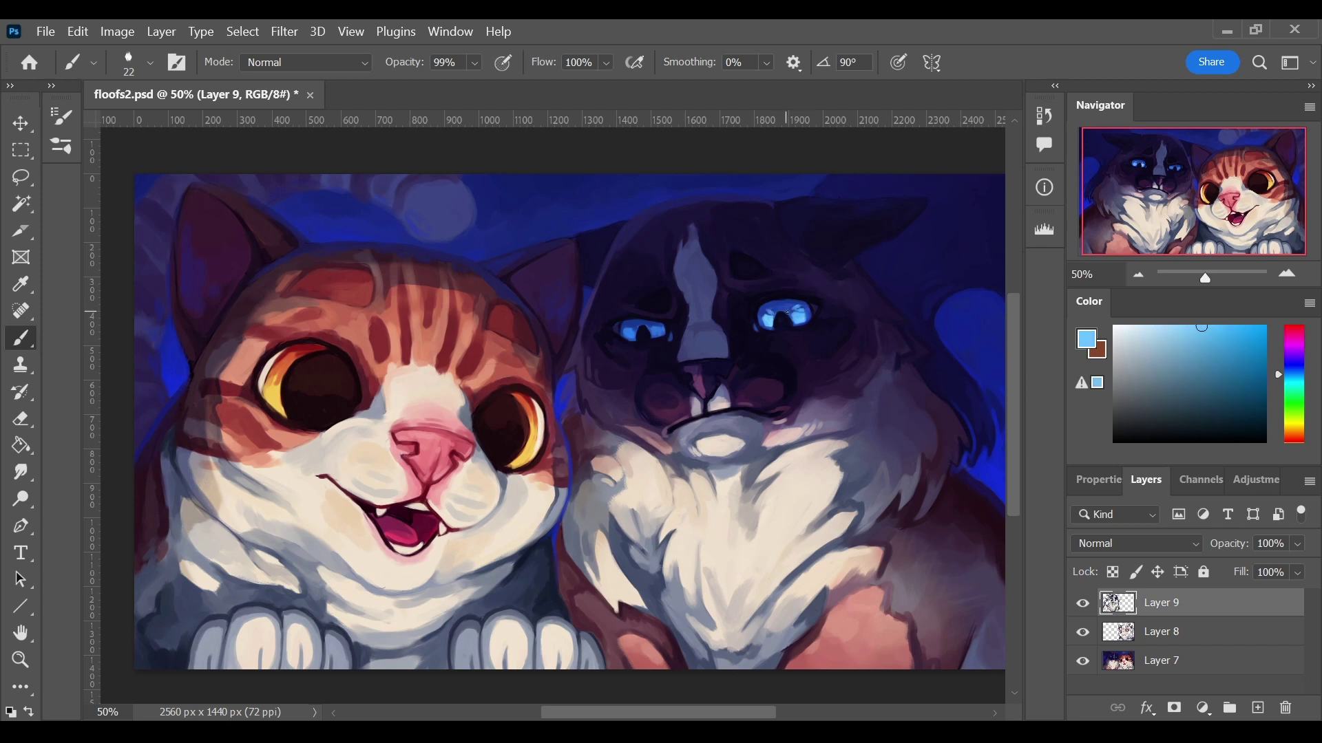
pyautogui.keyDown('alt'); pyautogui.click(769, 312); pyautogui.keyUp('alt')
pyautogui.keyDown('alt'); pyautogui.click(820, 314); pyautogui.keyUp('alt')
pyautogui.keyDown('alt'); pyautogui.click(813, 310); pyautogui.keyUp('alt')
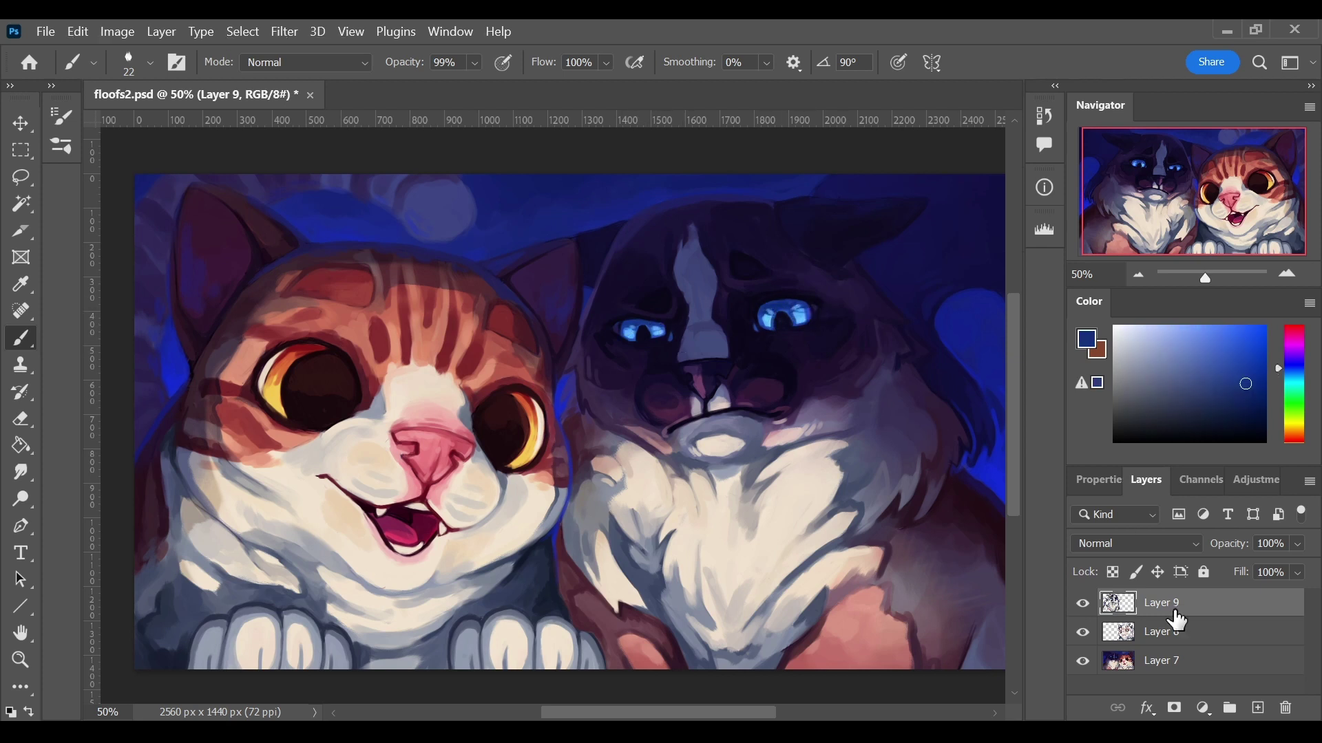
pyautogui.keyDown('alt'); pyautogui.click(789, 317); pyautogui.keyUp('alt')
pyautogui.keyDown('alt'); pyautogui.click(798, 243); pyautogui.keyUp('alt')
pyautogui.keyDown('alt'); pyautogui.click(671, 334); pyautogui.keyUp('alt')
pyautogui.keyDown('alt'); pyautogui.click(761, 335); pyautogui.keyUp('alt')
# - On a new layer, paint white highlights in both cats' eyes and erase their lower edges
pyautogui.click(1259, 709)
pyautogui.click(1116, 328)
pyautogui.moveTo(324, 389); pyautogui.dragTo(337, 406)
pyautogui.press('e')
pyautogui.press('b')
pyautogui.moveTo(492, 423); pyautogui.dragTo(499, 441)
pyautogui.press('e')
pyautogui.moveTo(313, 405); pyautogui.dragTo(335, 414)
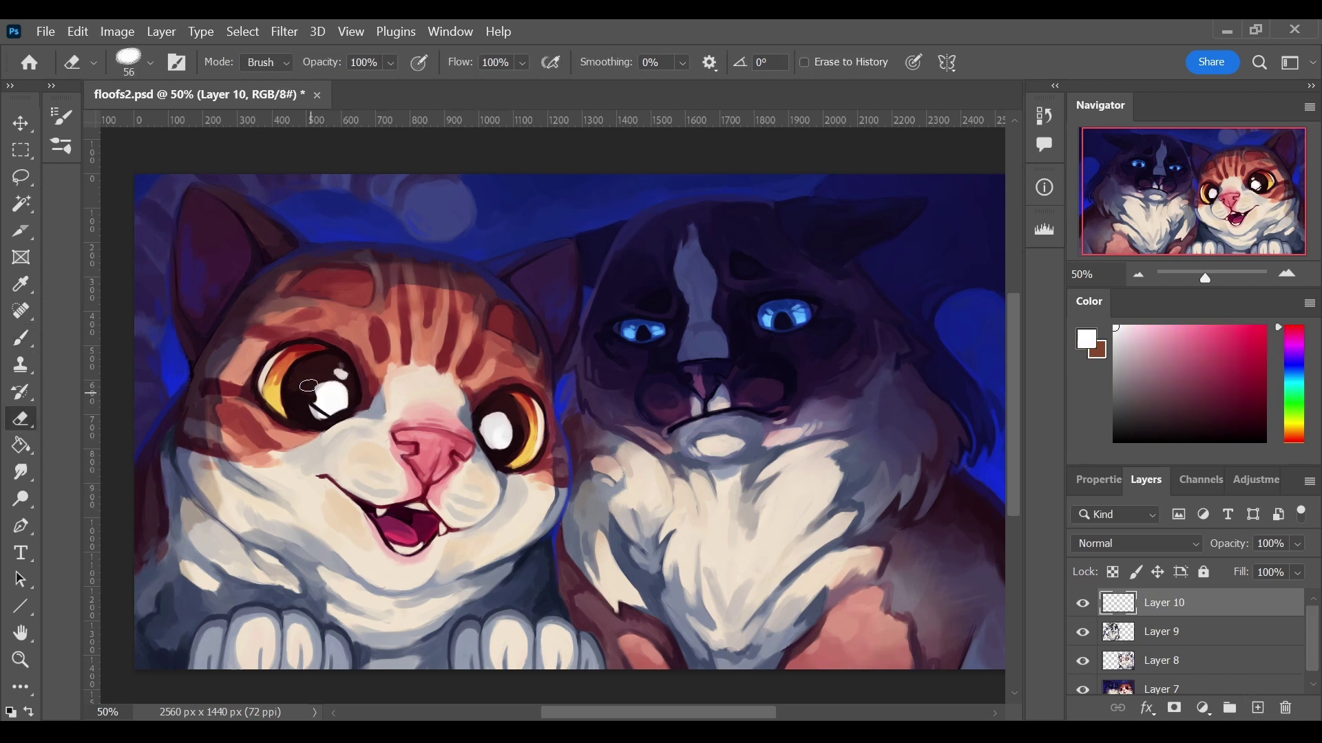
# - Set the highlight layer's blending to Soft Light at about 82% opacity
pyautogui.press('b')
pyautogui.press('4')
pyautogui.press('9')
pyautogui.press('e')
pyautogui.hotkey('shift', 'alt', 'v')
pyautogui.hotkey('shift', 'alt', 'f')
pyautogui.press('8')
pyautogui.press('2')
# - Add a new layer and dab a white highlight dot into each eye
pyautogui.hotkey('ctrl', 'shift', 'alt', 'n')
pyautogui.press('b')
pyautogui.click(321, 393)
pyautogui.click(493, 424)
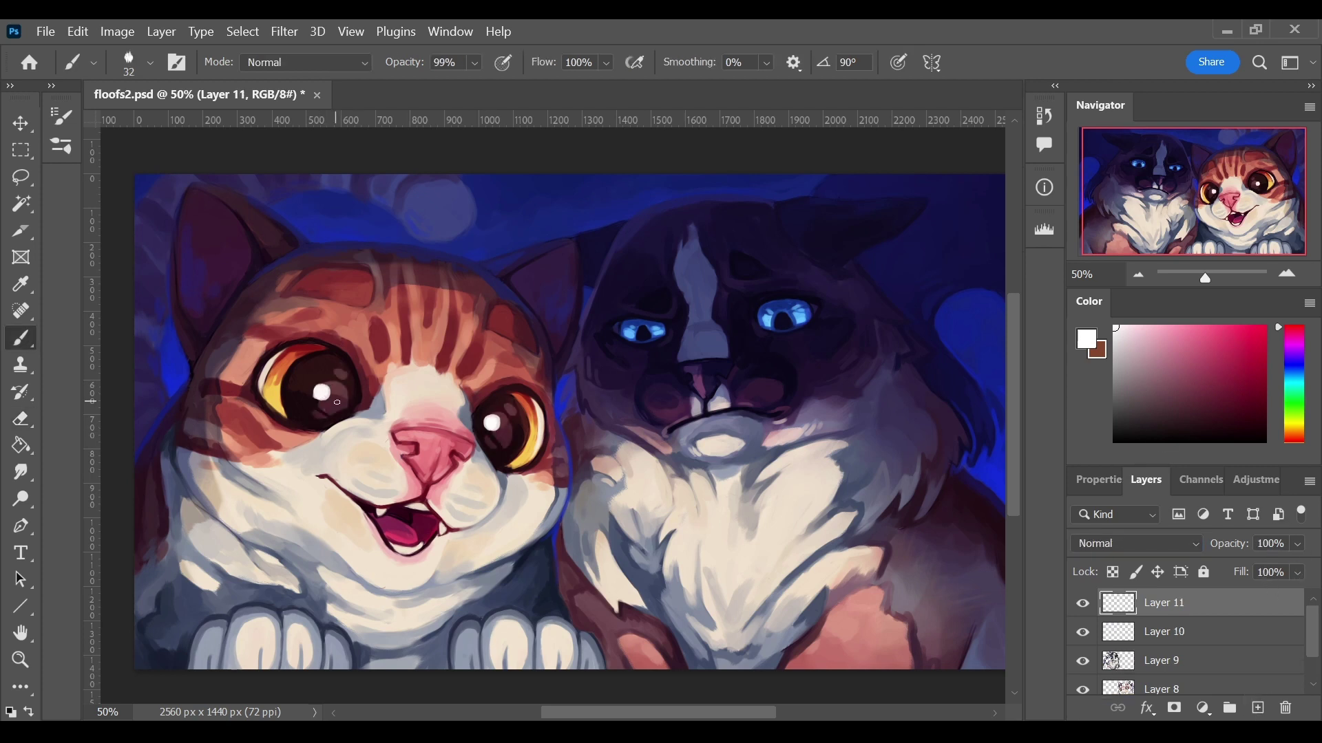
# - On Layer 12, paint white highlight arcs in the eyes and trim them with the eraser
pyautogui.hotkey('ctrl', 'shift', 'alt', 'n')
pyautogui.moveTo(509, 460); pyautogui.dragTo(534, 449)
pyautogui.press('e')
pyautogui.moveTo(282, 418); pyautogui.dragTo(351, 399)
pyautogui.press('b')
# - Set Layer 12's blend mode to Overlay at 100% opacity
pyautogui.press('4')
pyautogui.press('9')
pyautogui.press('e')
pyautogui.hotkey('shift', 'alt', 'o')
pyautogui.press('0')
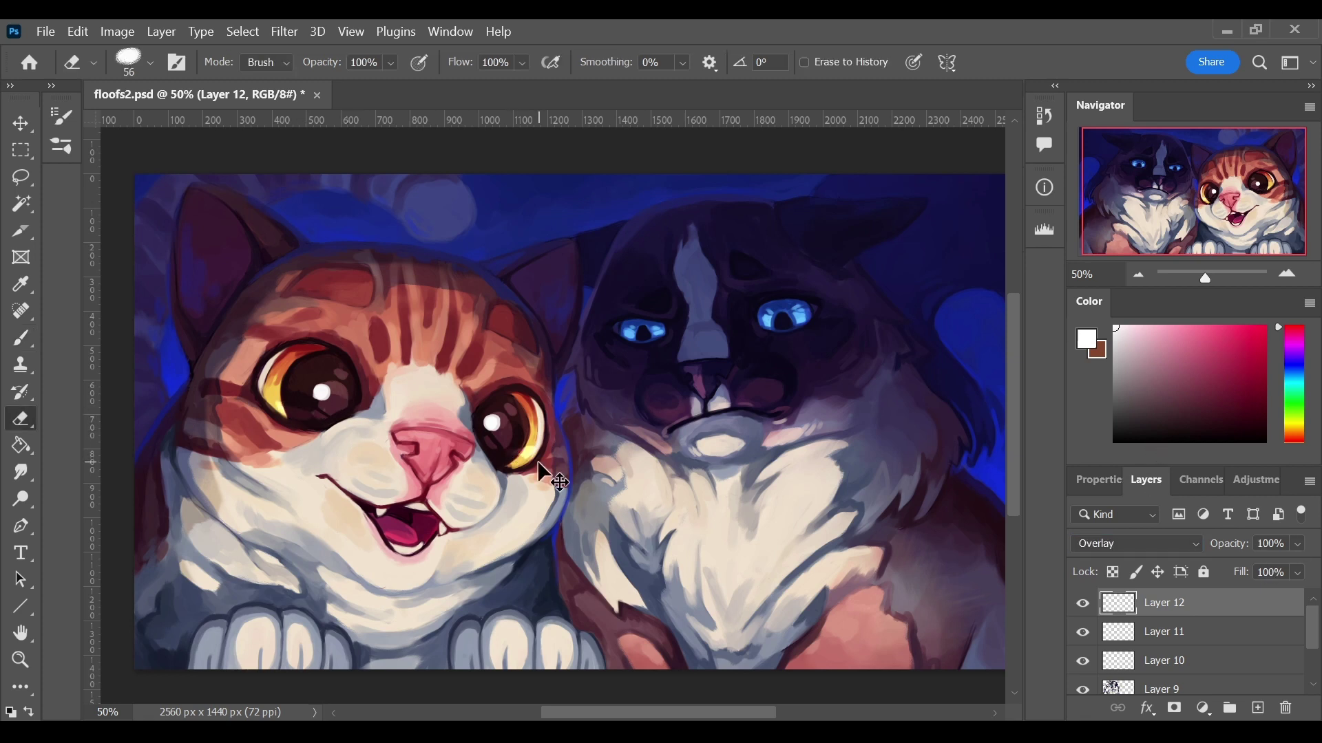
pyautogui.press('b')
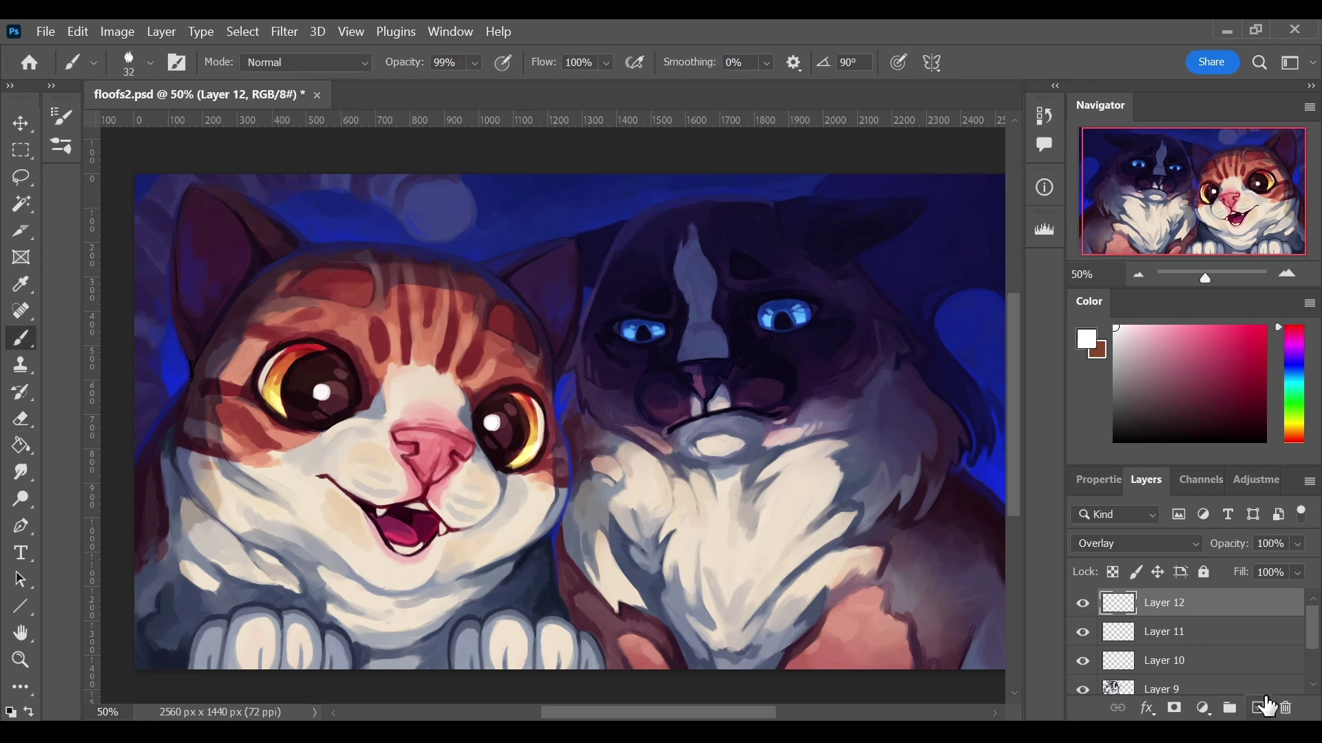
# - Return to Layer 11 and sample pink, white, navy, grey and maroon from the painting
pyautogui.hotkey('alt', '[')
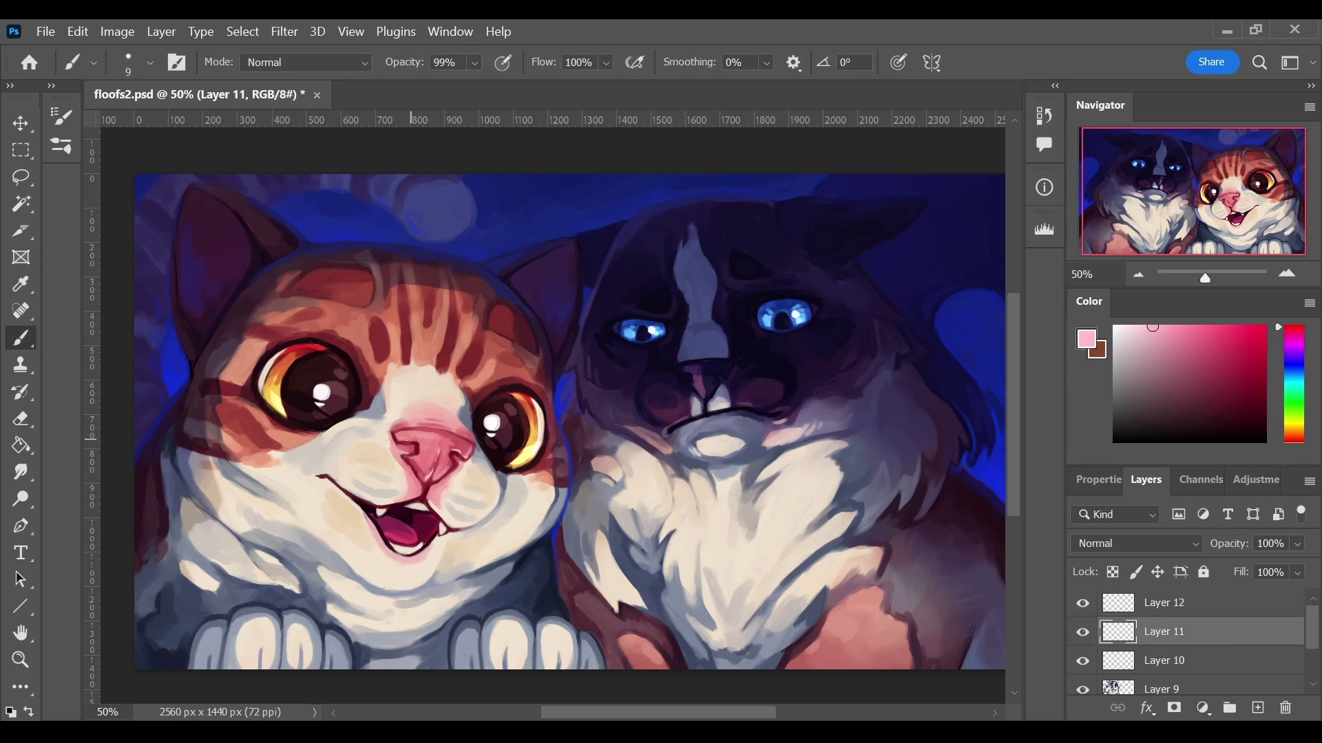
pyautogui.keyDown('alt'); pyautogui.click(399, 525); pyautogui.keyUp('alt')
pyautogui.keyDown('alt'); pyautogui.click(493, 427); pyautogui.keyUp('alt')
pyautogui.keyDown('alt'); pyautogui.click(698, 383); pyautogui.keyUp('alt')
pyautogui.keyDown('alt'); pyautogui.click(709, 381); pyautogui.keyUp('alt')
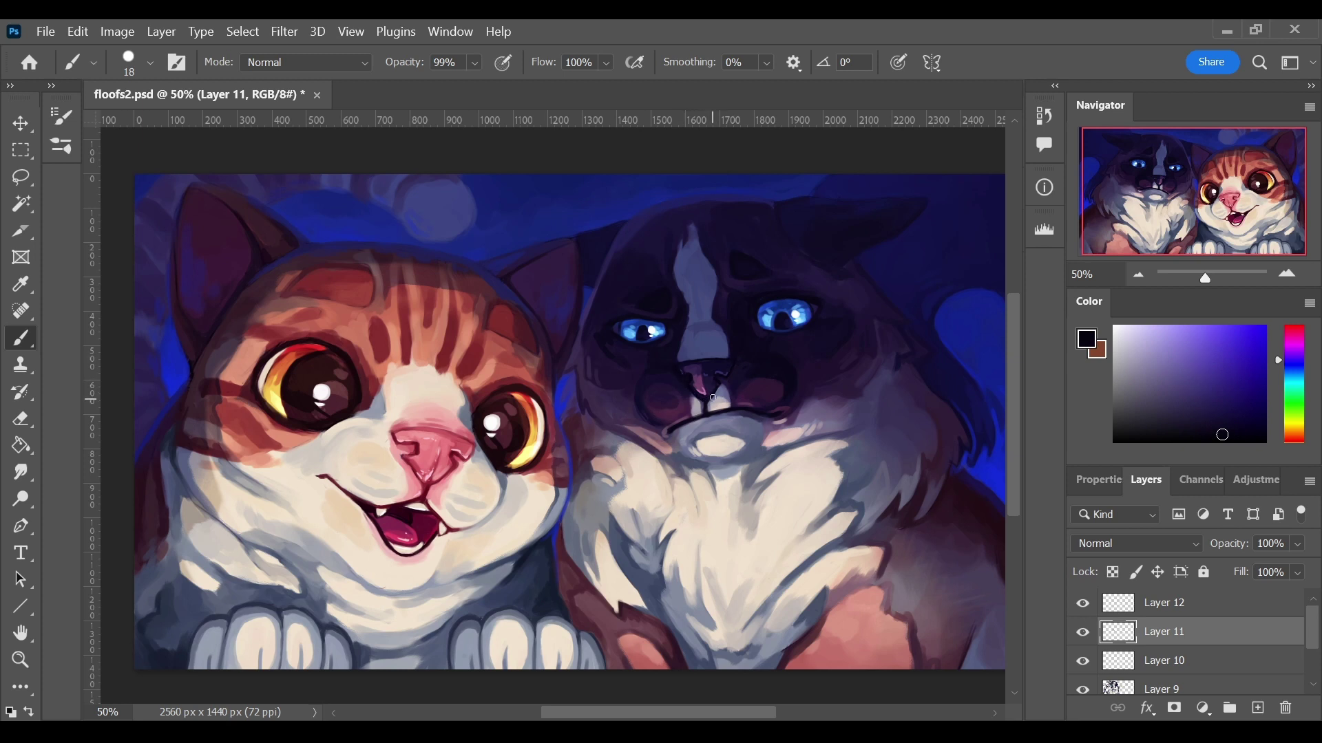
pyautogui.keyDown('alt'); pyautogui.click(751, 548); pyautogui.keyUp('alt')
pyautogui.keyDown('alt'); pyautogui.click(623, 520); pyautogui.keyUp('alt')
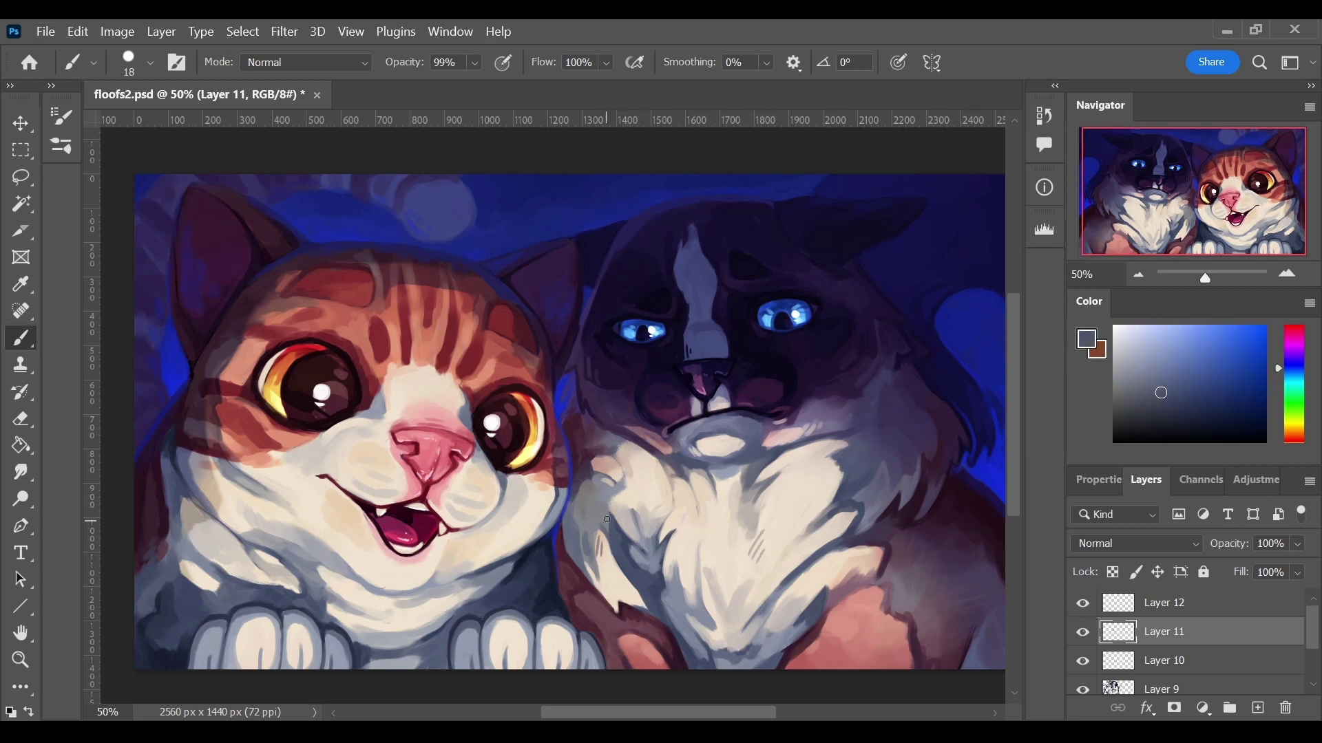
pyautogui.keyDown('alt'); pyautogui.click(916, 654); pyautogui.keyUp('alt')
pyautogui.keyDown('alt'); pyautogui.click(593, 623); pyautogui.keyUp('alt')
pyautogui.keyDown('alt'); pyautogui.click(653, 603); pyautogui.keyUp('alt')
pyautogui.keyDown('alt'); pyautogui.click(711, 581); pyautogui.keyUp('alt')
pyautogui.keyDown('alt'); pyautogui.click(617, 359); pyautogui.keyUp('alt')
# - Mirror the canvas, dab dark navy, and sample purple and magenta shades from the background
pyautogui.press(']')
pyautogui.press(']')
pyautogui.press(']')
pyautogui.hotkey('ctrl', 'shift', 'h')
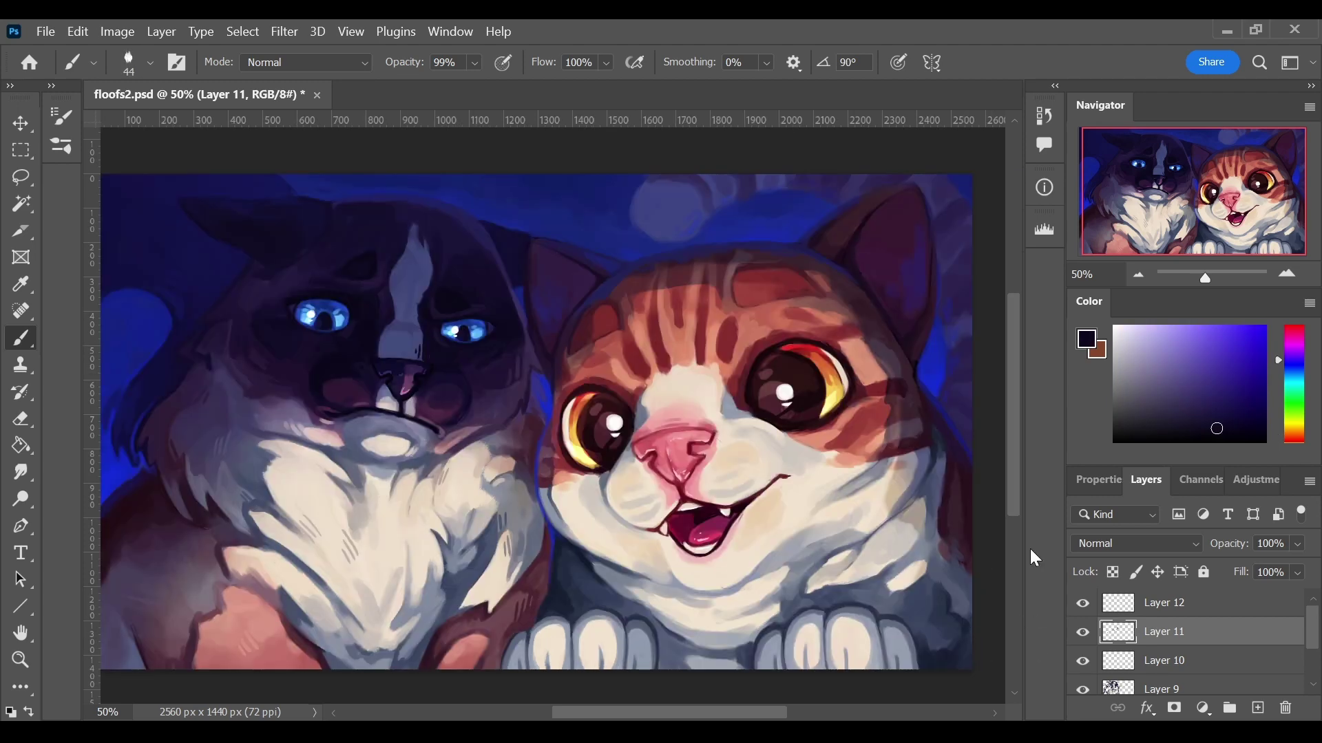
pyautogui.keyDown('alt'); pyautogui.click(256, 596); pyautogui.keyUp('alt')
pyautogui.keyDown('alt'); pyautogui.click(262, 661); pyautogui.keyUp('alt')
pyautogui.keyDown('alt'); pyautogui.click(231, 606); pyautogui.keyUp('alt')
pyautogui.press(']')
pyautogui.press(']')
pyautogui.press(']')
pyautogui.keyDown('alt'); pyautogui.click(262, 667); pyautogui.keyUp('alt')
pyautogui.keyDown('alt'); pyautogui.click(275, 614); pyautogui.keyUp('alt')
pyautogui.keyDown('alt'); pyautogui.click(265, 653); pyautogui.keyUp('alt')
pyautogui.keyDown('alt'); pyautogui.click(229, 639); pyautogui.keyUp('alt')
pyautogui.press('[')
pyautogui.press('[')
pyautogui.press('[')
pyautogui.keyDown('alt'); pyautogui.click(241, 609); pyautogui.keyUp('alt')
# - Flip the canvas back and add a new layer for whiskers with a smaller brush
pyautogui.hotkey('ctrl', 'shift', 'h')
pyautogui.click(1257, 708)
pyautogui.press('[')
pyautogui.press('[')
pyautogui.press('[')
# - Paint light cream whiskers on the blue-eyed cat's cheeks and faint blue-purple brow whiskers
pyautogui.keyDown('alt'); pyautogui.click(536, 466); pyautogui.keyUp('alt')
pyautogui.moveTo(479, 411); pyautogui.dragTo(554, 432)
pyautogui.moveTo(476, 420); pyautogui.dragTo(530, 438)
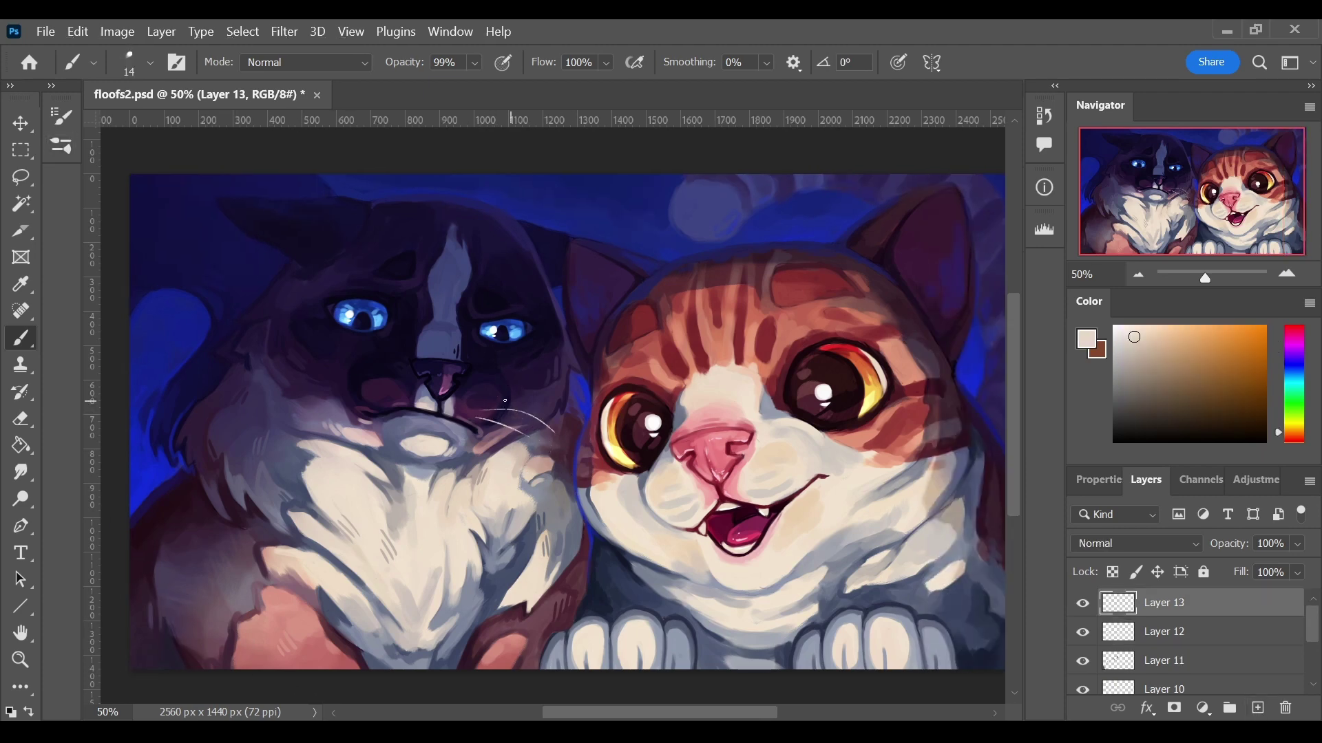
pyautogui.moveTo(385, 375); pyautogui.dragTo(307, 361)
pyautogui.moveTo(475, 389); pyautogui.dragTo(563, 380)
pyautogui.moveTo(482, 413); pyautogui.dragTo(561, 467)
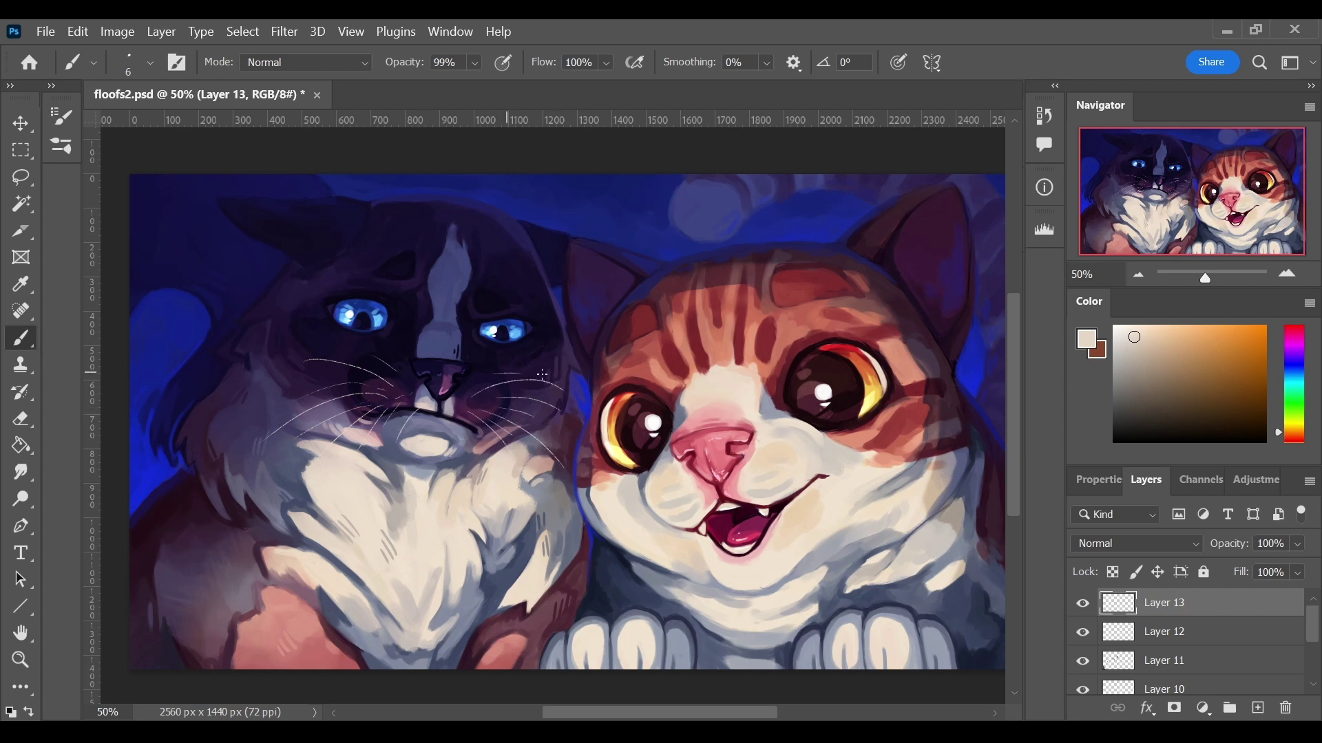
pyautogui.keyDown('alt'); pyautogui.click(475, 275); pyautogui.keyUp('alt')
pyautogui.moveTo(409, 272); pyautogui.dragTo(435, 244)
pyautogui.moveTo(423, 229); pyautogui.dragTo(441, 206)
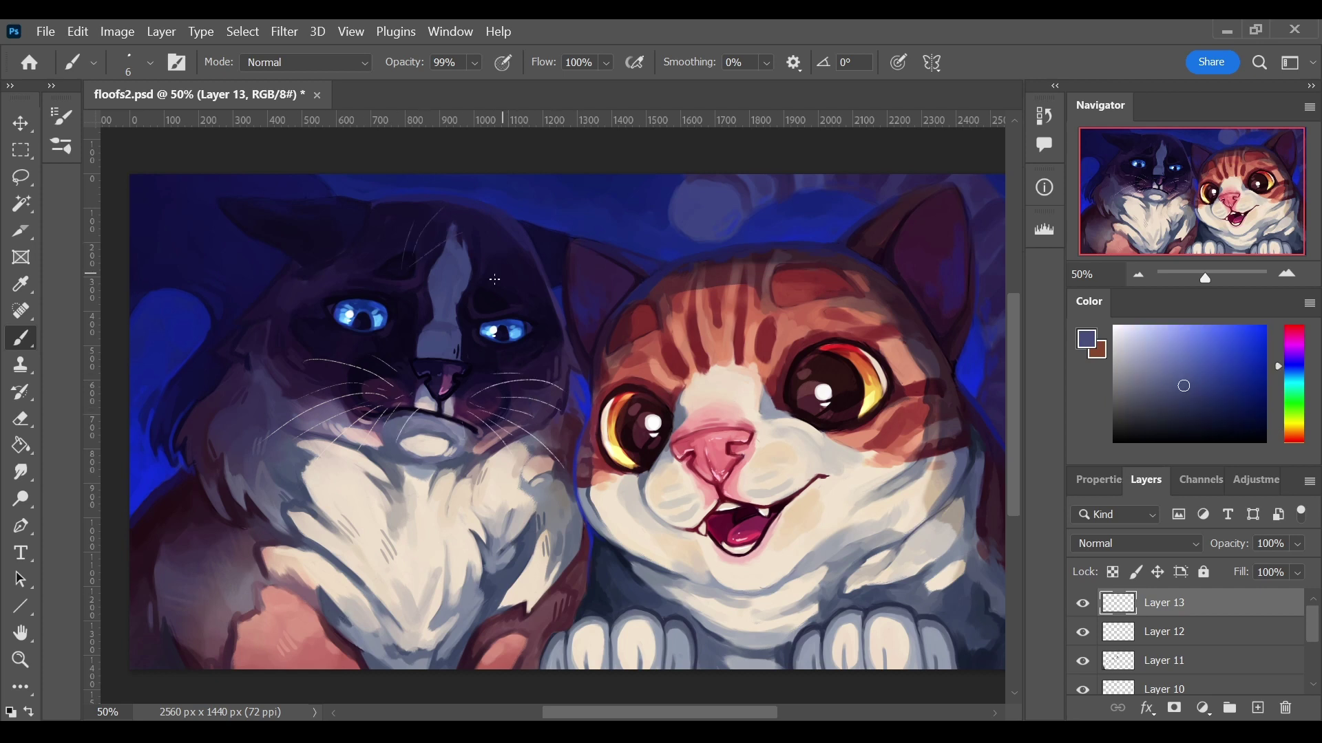
pyautogui.keyDown('alt'); pyautogui.click(542, 230); pyautogui.keyUp('alt')
# - Paint near-white whiskers on the tabby's cheek and head
pyautogui.keyDown('alt'); pyautogui.click(660, 502); pyautogui.keyUp('alt')
pyautogui.moveTo(622, 530); pyautogui.dragTo(586, 581)
pyautogui.moveTo(658, 506)
pyautogui.mouseDown()
pyautogui.moveTo(591, 568)
pyautogui.moveTo(613, 637)
pyautogui.mouseUp()
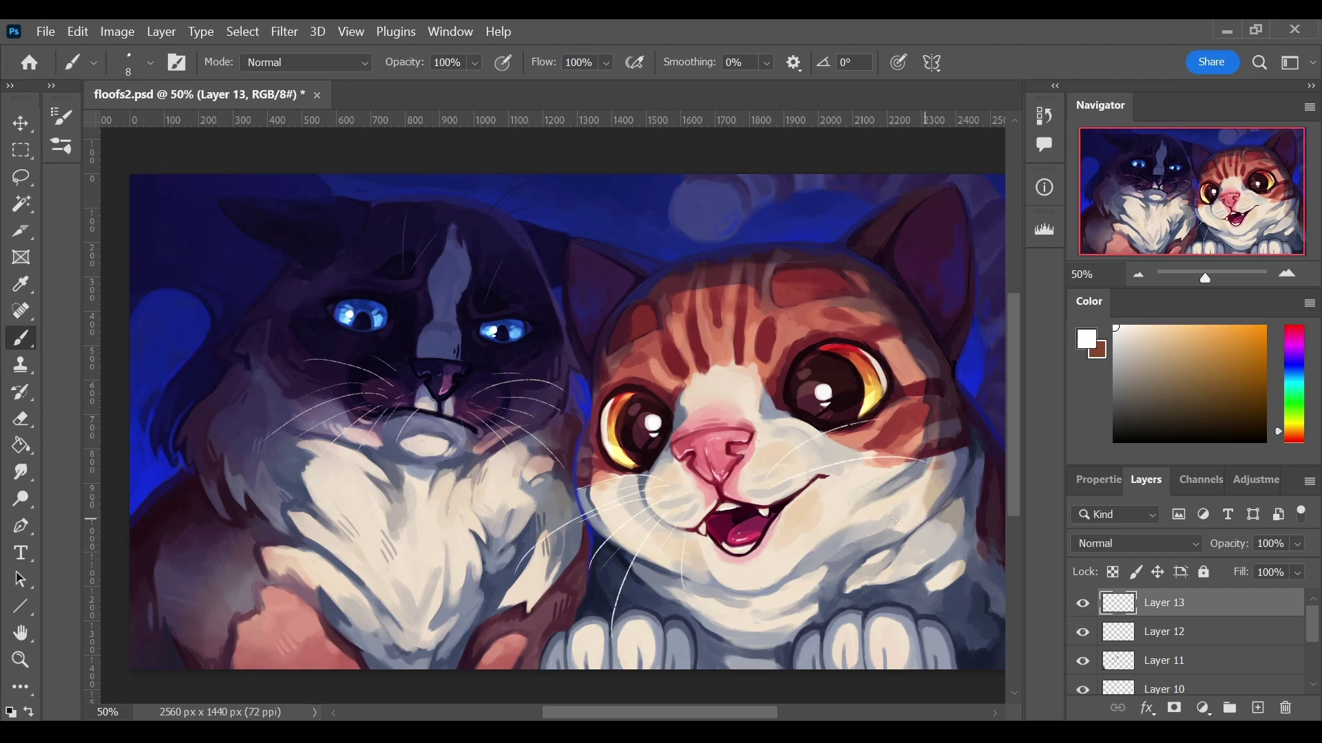
pyautogui.moveTo(802, 278); pyautogui.dragTo(846, 227)
# - Add Layer 14 above the whiskers and clip it to the whisker layer
pyautogui.hscroll(2, 550, 413)
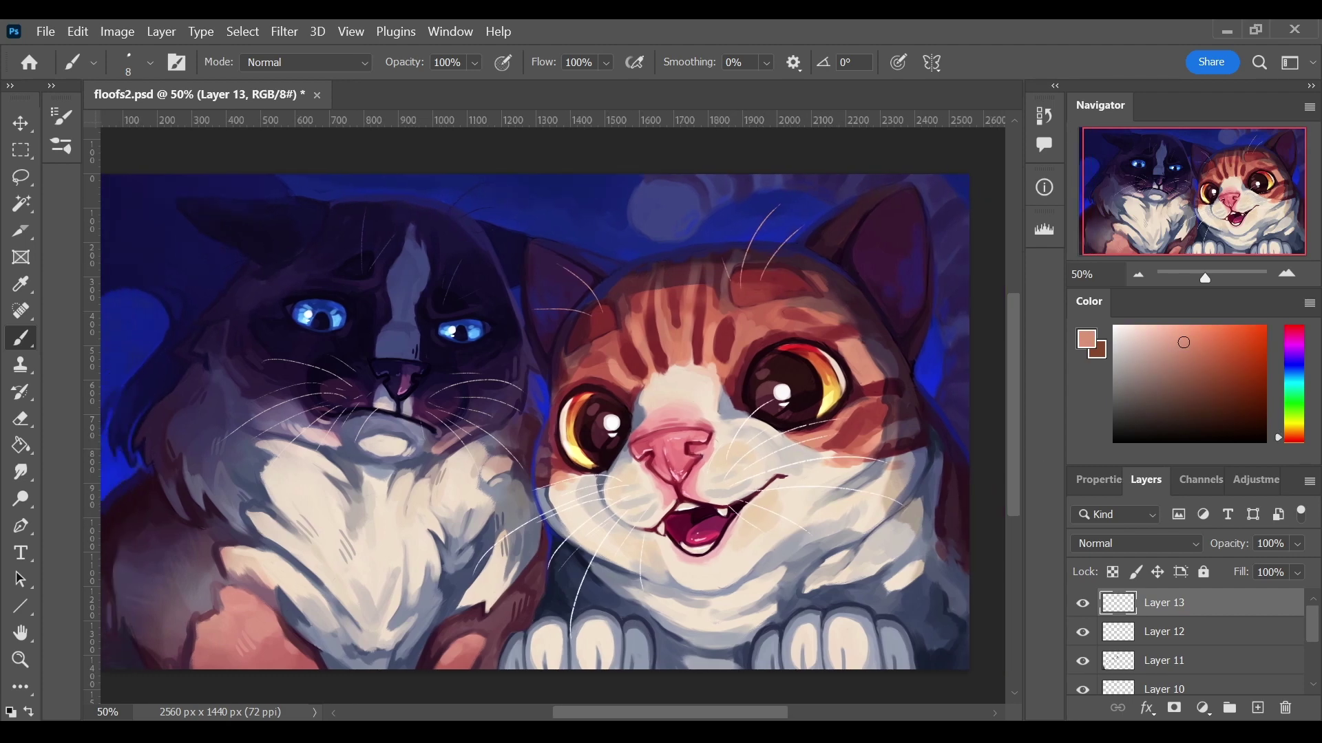
pyautogui.click(1258, 708)
pyautogui.hotkey('ctrl', 'alt', 'g')
pyautogui.keyDown('alt'); pyautogui.click(428, 380); pyautogui.keyUp('alt')
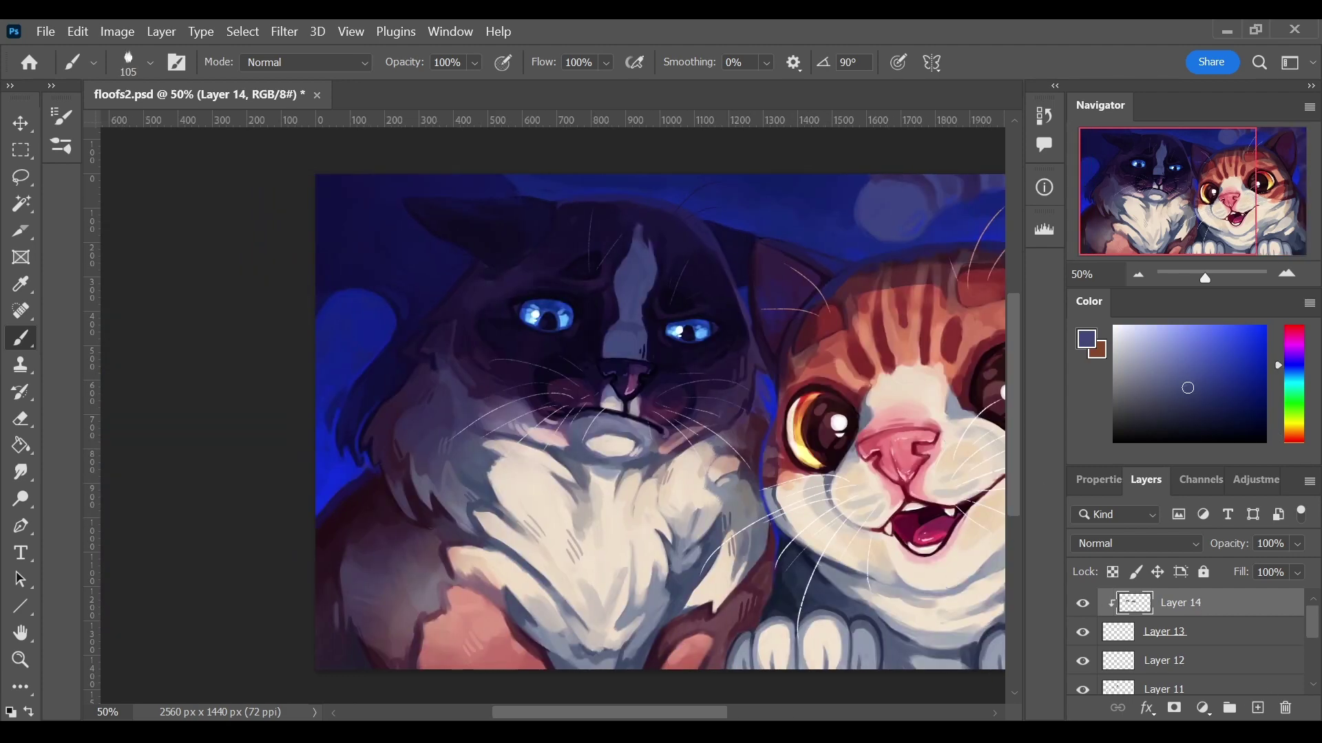
# - Hand-letter the artist's signature stroke by stroke on Layer 15 in the lower-left corner
pyautogui.moveTo(407, 340)
pyautogui.mouseDown()
pyautogui.moveTo(409, 398)
pyautogui.moveTo(432, 396)
pyautogui.moveTo(448, 338)
pyautogui.mouseUp()
pyautogui.moveTo(432, 396); pyautogui.dragTo(468, 395)
pyautogui.moveTo(433, 344); pyautogui.dragTo(465, 344)
pyautogui.moveTo(475, 339)
pyautogui.mouseDown()
pyautogui.moveTo(496, 367)
pyautogui.moveTo(475, 396)
pyautogui.mouseUp()
pyautogui.moveTo(509, 339); pyautogui.dragTo(509, 398)
pyautogui.moveTo(544, 339); pyautogui.dragTo(544, 398)
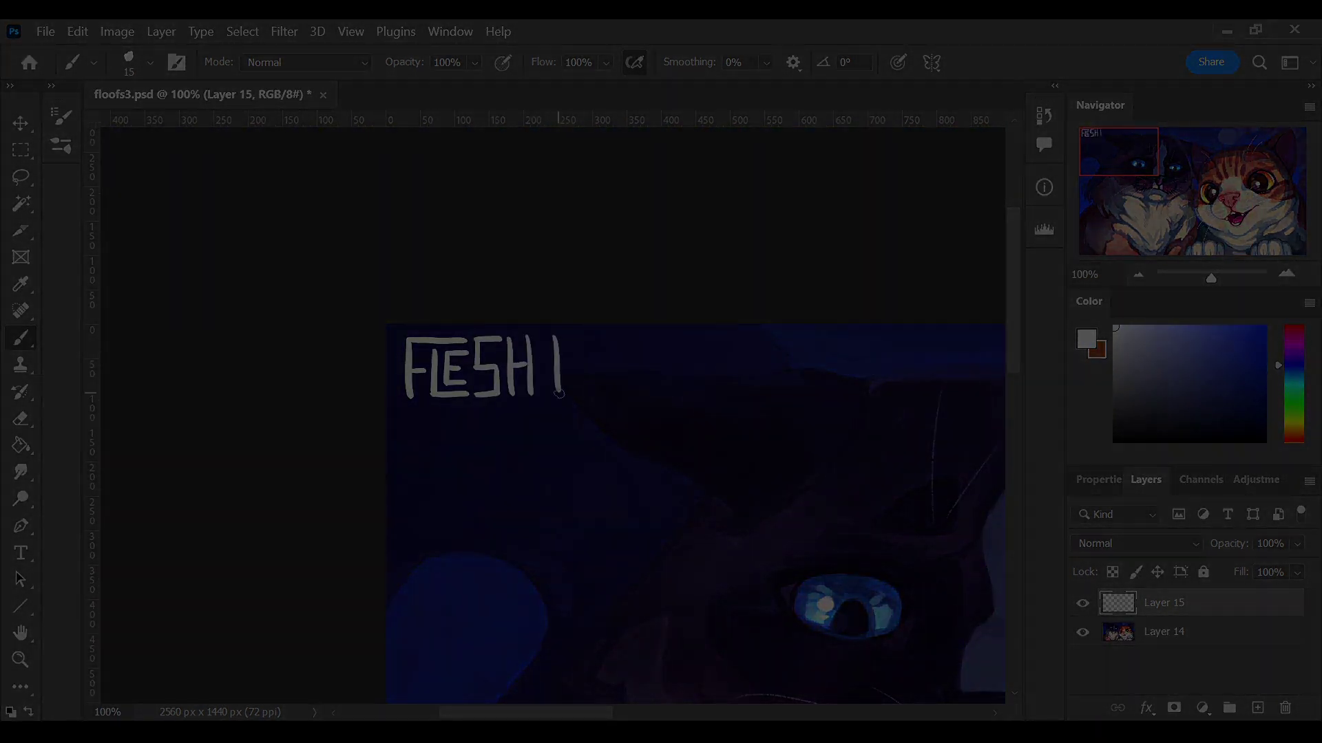
pyautogui.moveTo(585, 344); pyautogui.dragTo(585, 398)
pyautogui.moveTo(612, 344); pyautogui.dragTo(613, 398)
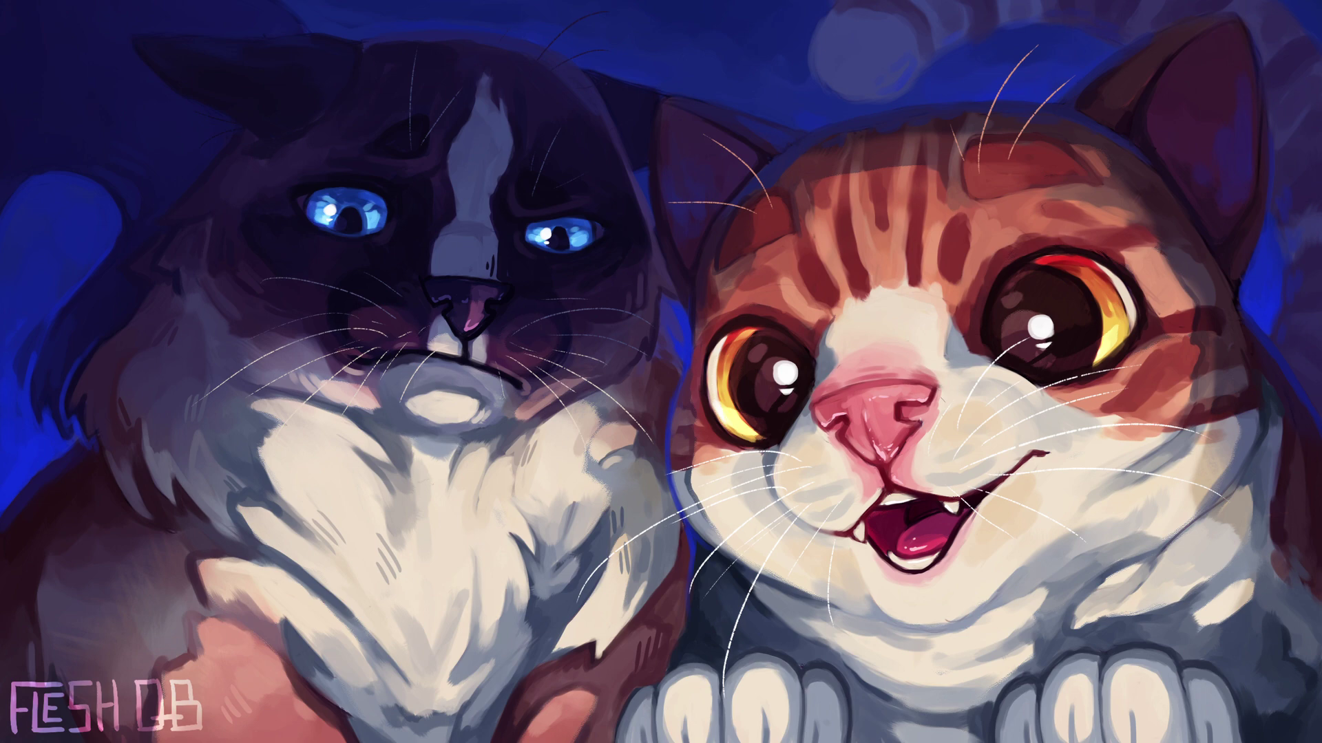